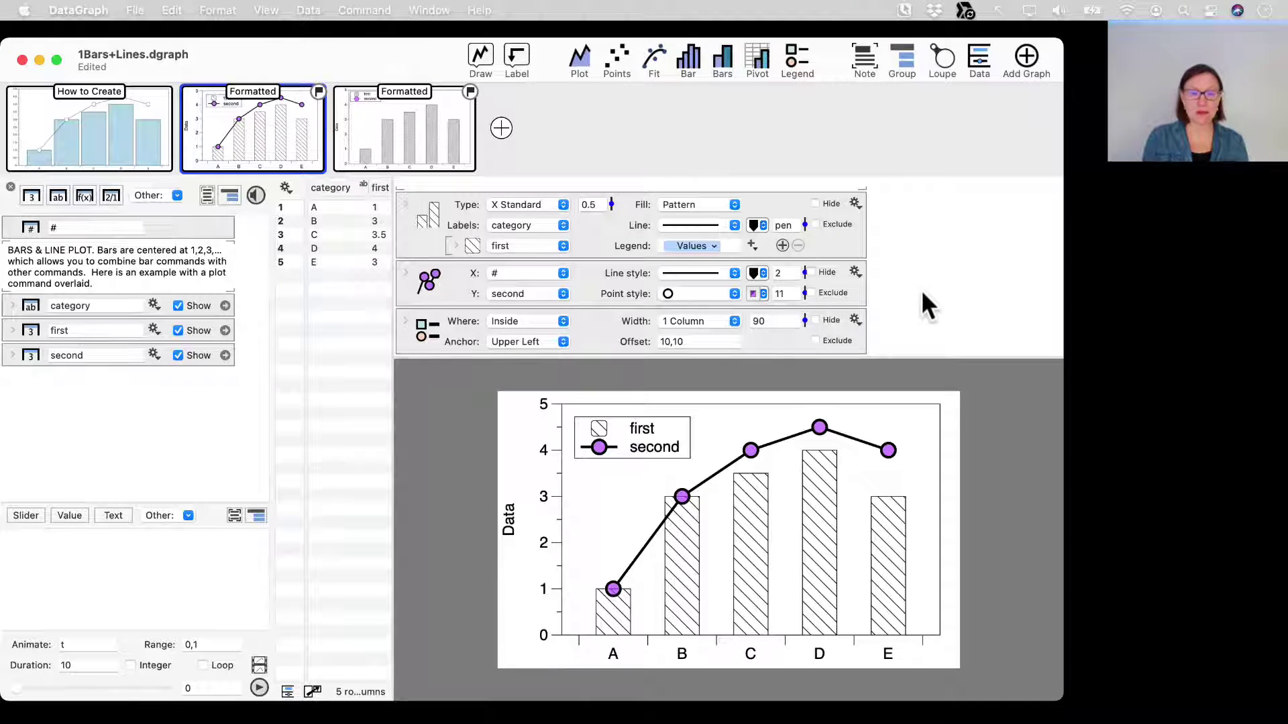
- Hide the line plot and the bars in the second graph and show both again
mouse_move(932, 291)
mouse_down()
mouse_move(825, 278)
mouse_move(826, 321)
mouse_move(828, 273)
mouse_move(831, 324)
mouse_move(855, 243)
mouse_move(829, 210)
mouse_move(825, 246)
mouse_up()
click(432, 228)
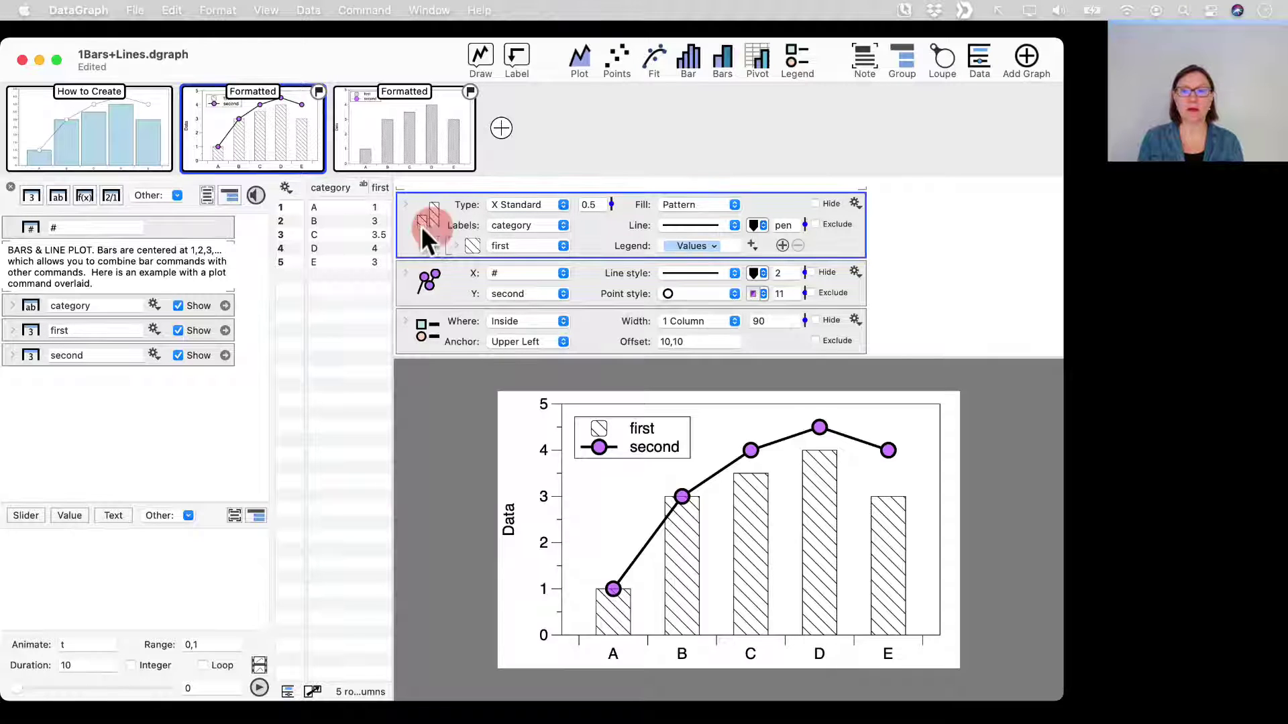
click(429, 279)
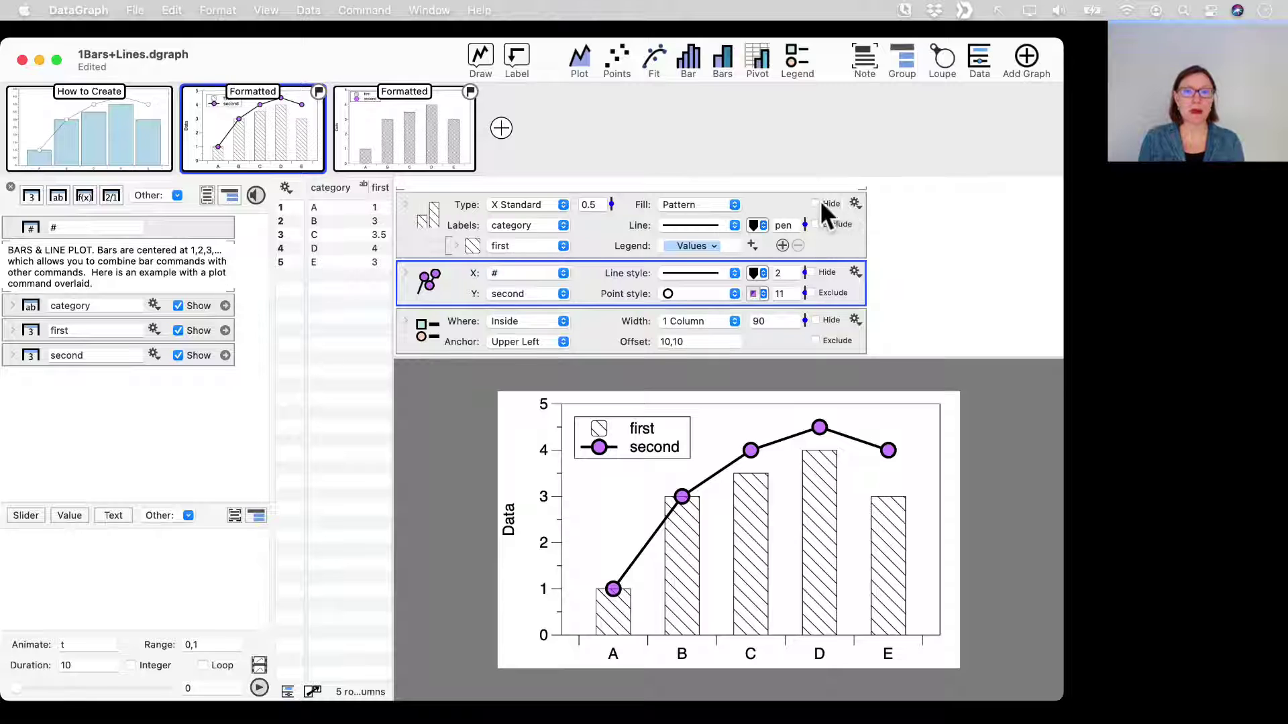
click(822, 273)
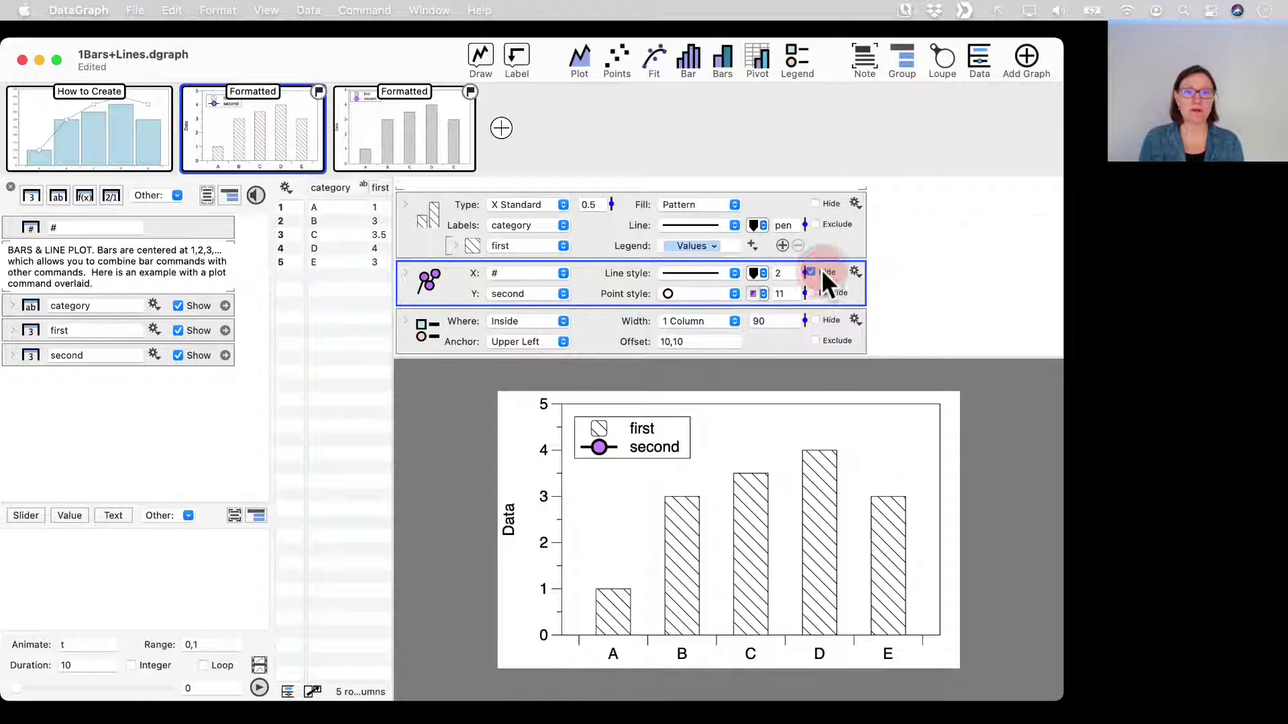
click(825, 206)
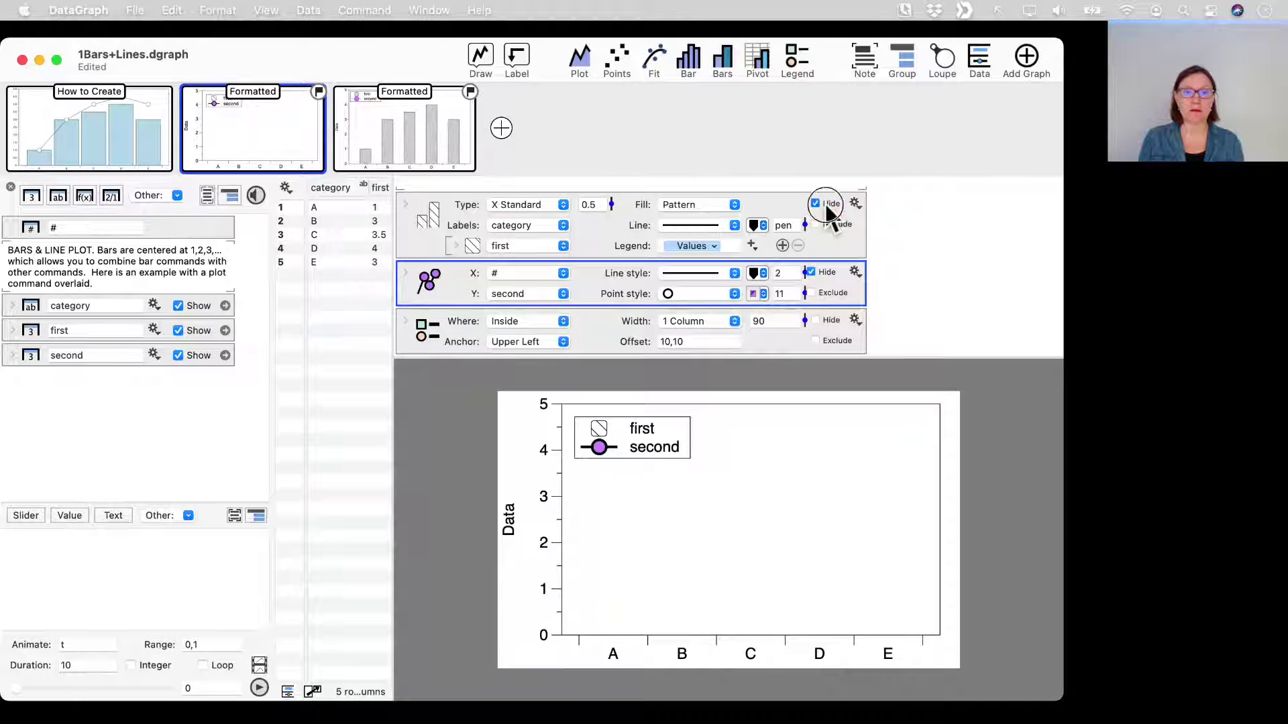
click(827, 205)
click(821, 272)
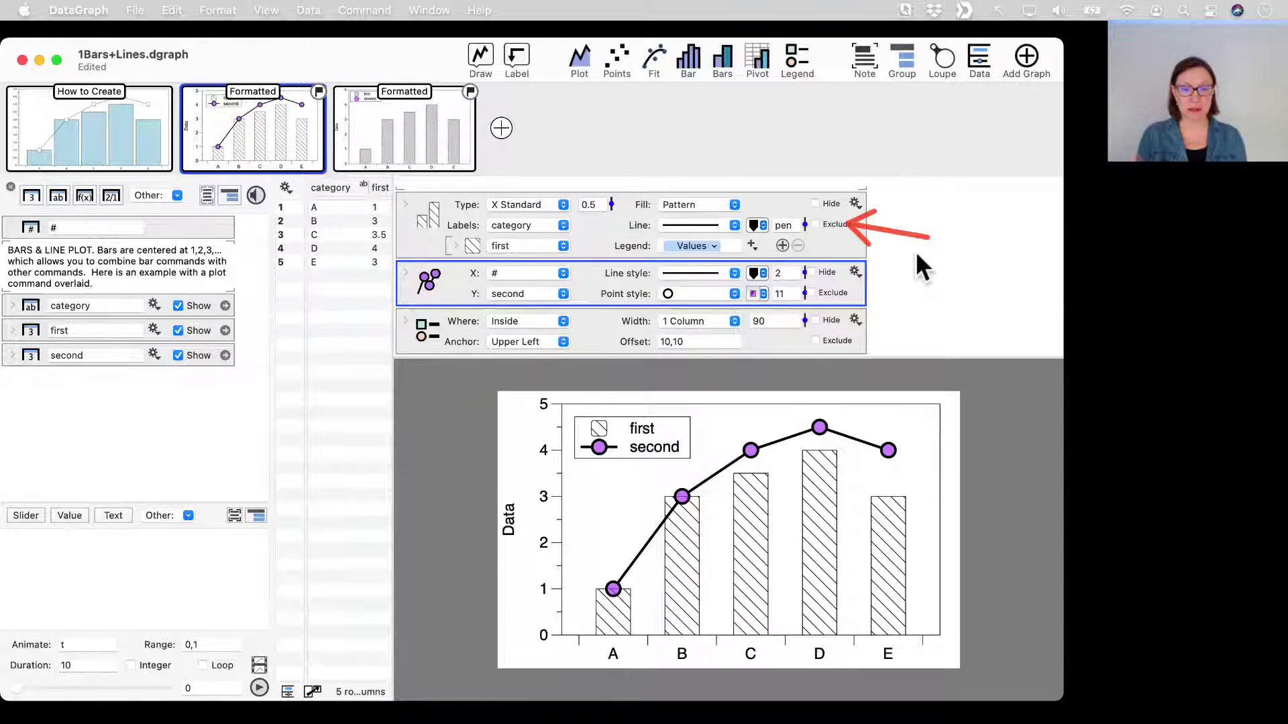
- Exclude the line plot of the "second" column from the graph and include it again
drag(931, 284, 829, 293)
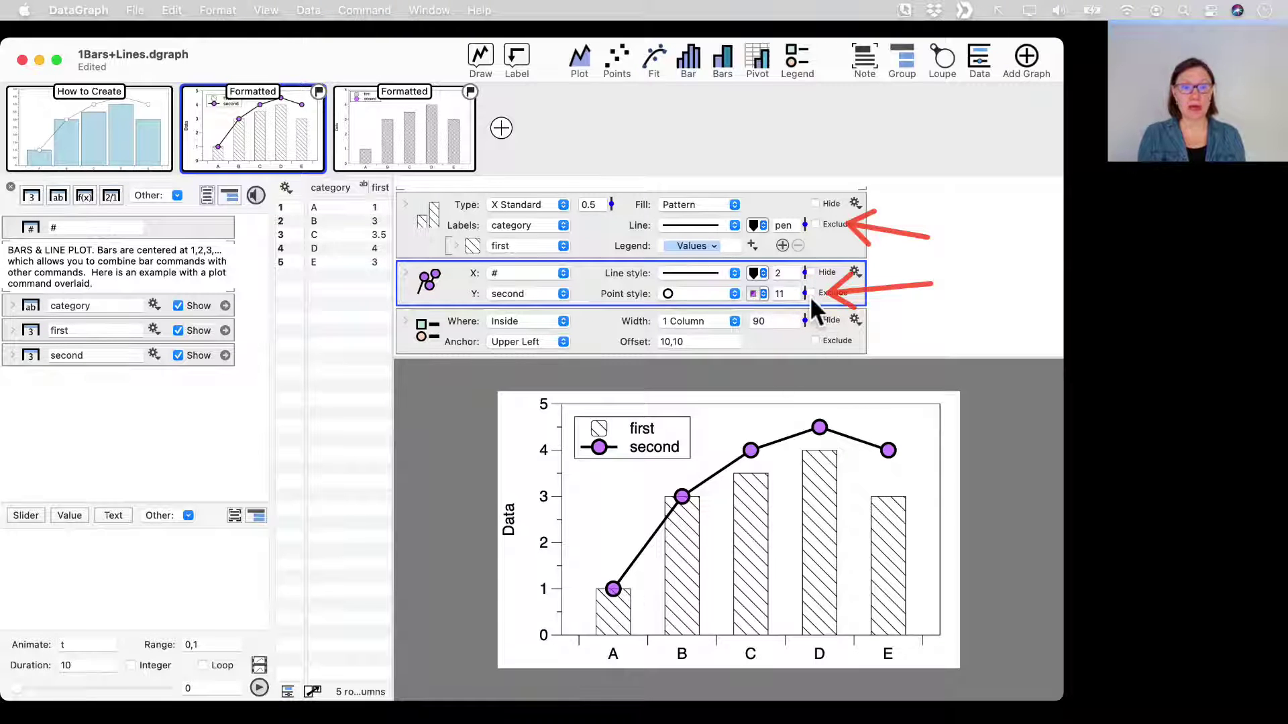
click(810, 292)
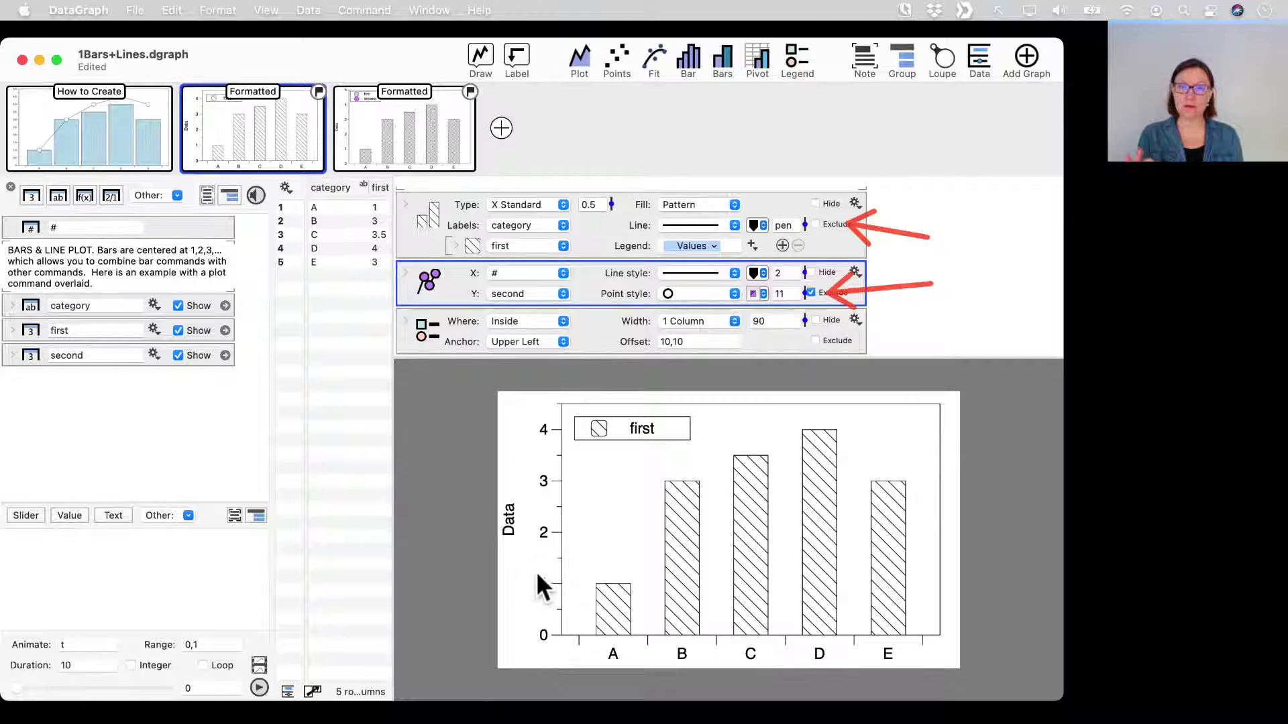
click(819, 290)
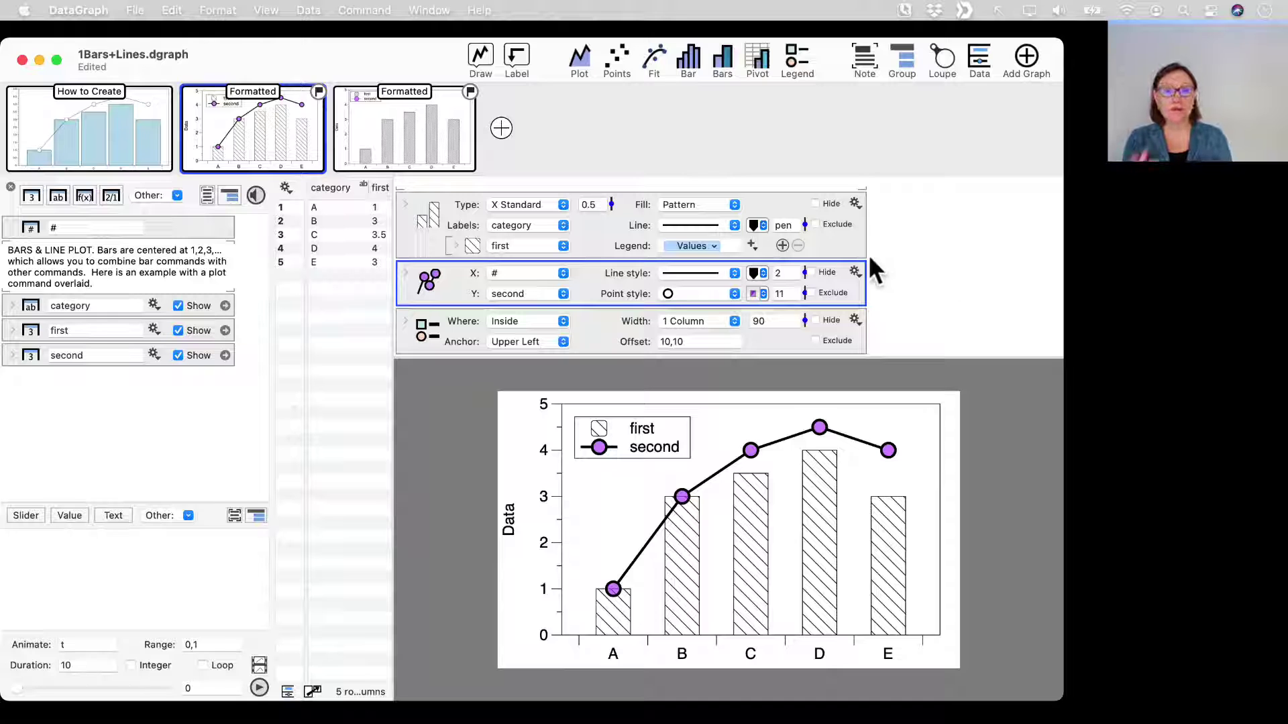
- Hide the bars and restore them, and hide the line plot of the "second" column
click(826, 201)
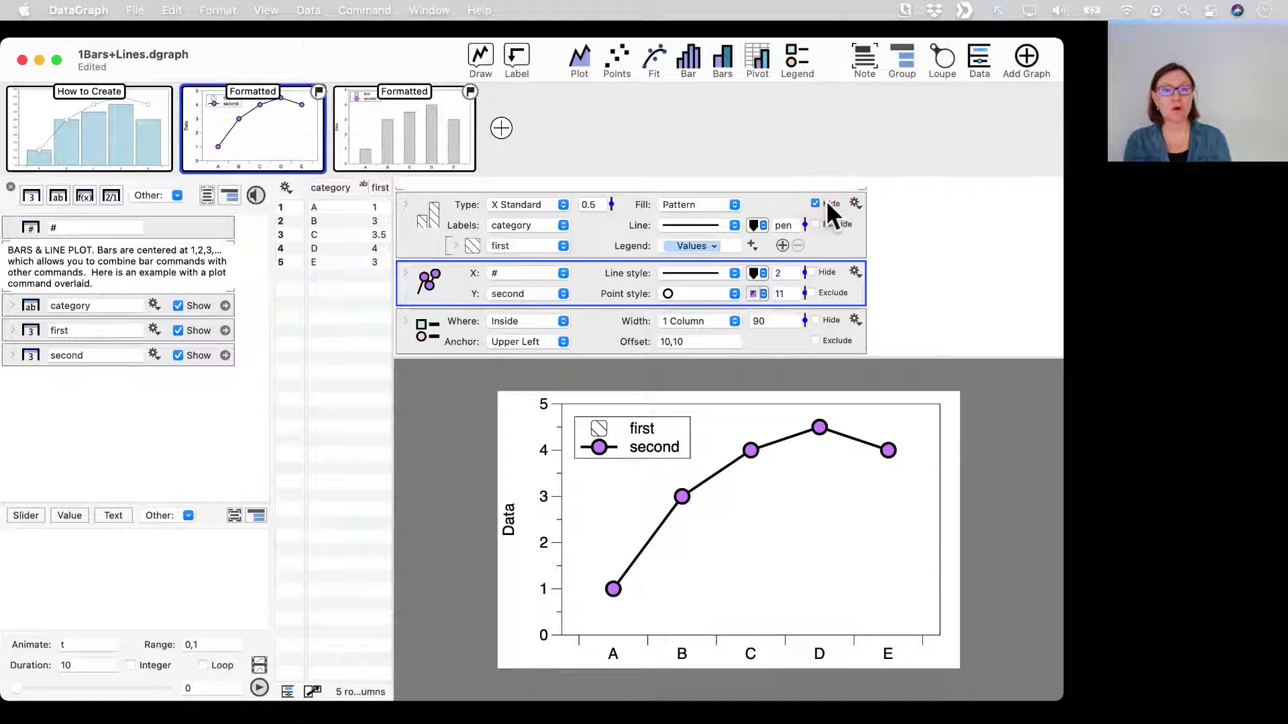
click(827, 202)
click(822, 269)
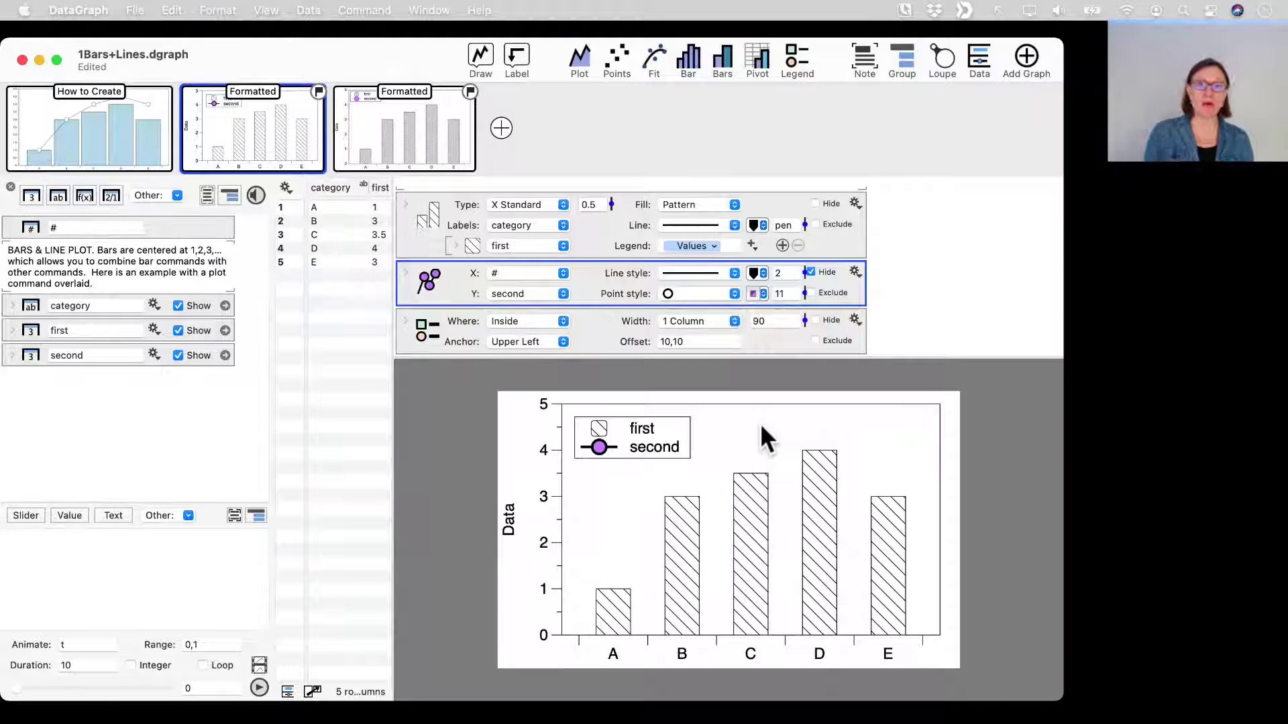
- Switch to the Keynote presentation and add a Blank slide after slide 3
key(ctrl+Right)
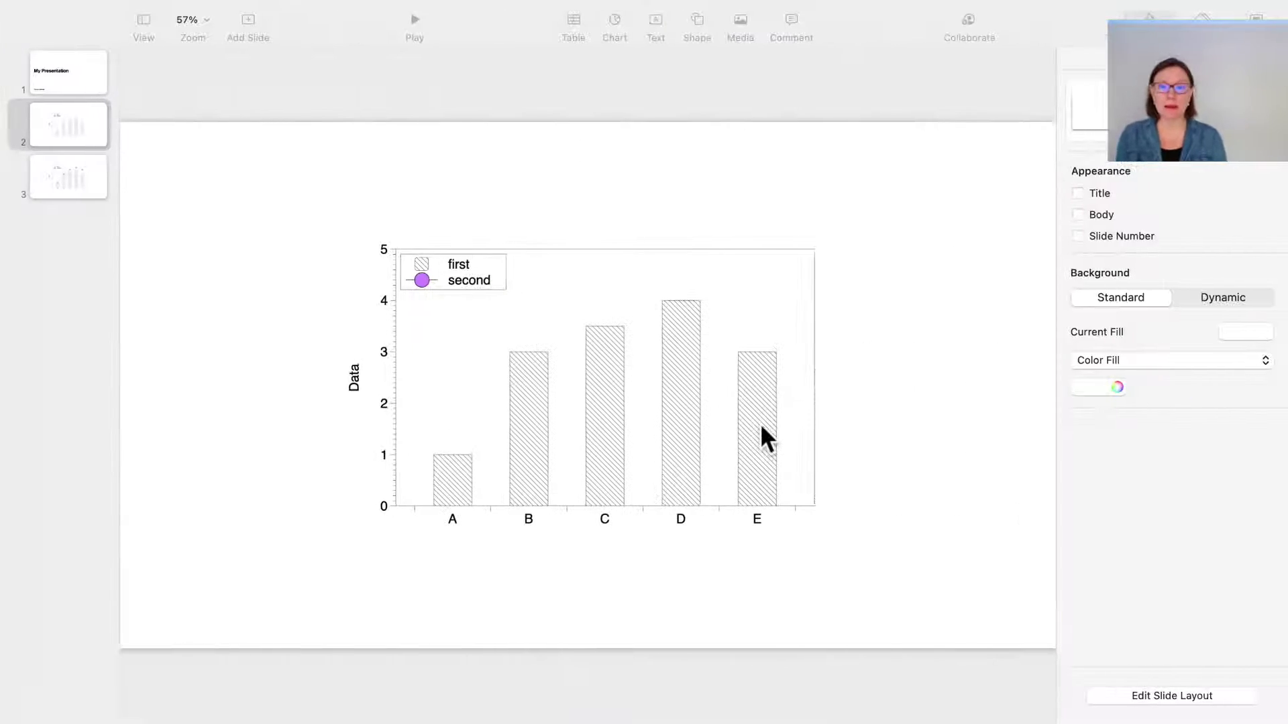
click(92, 161)
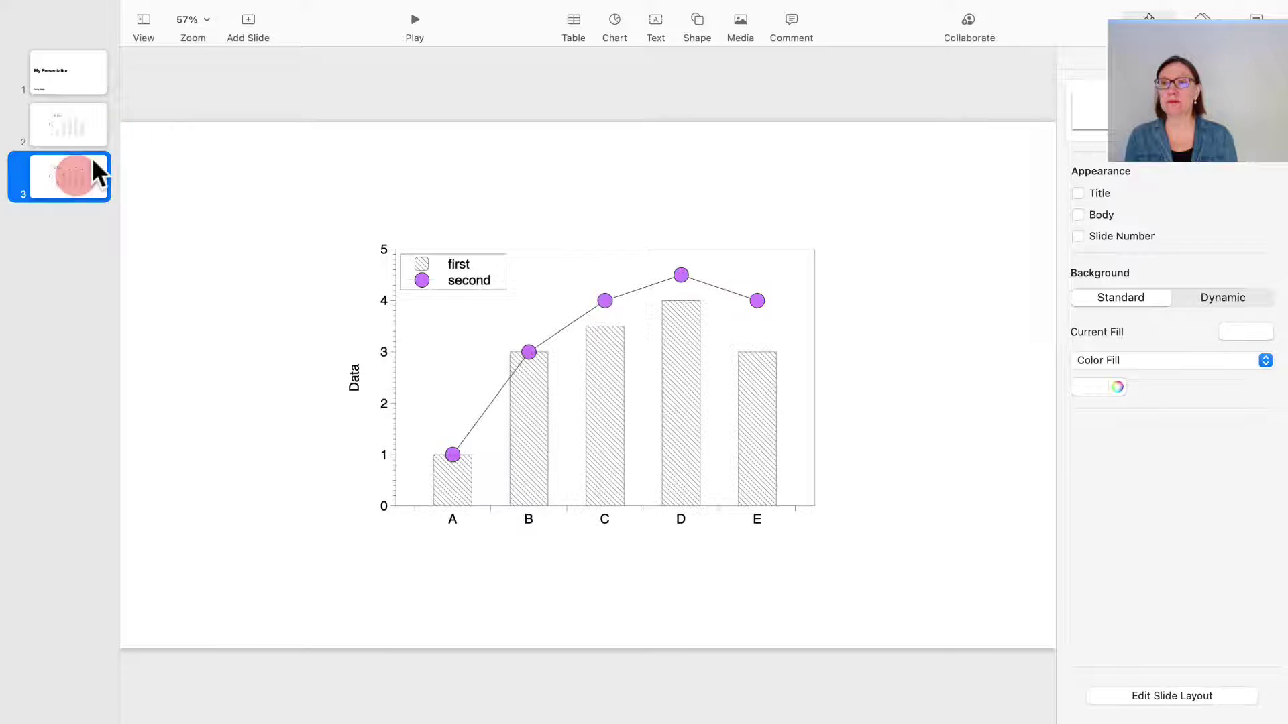
click(247, 17)
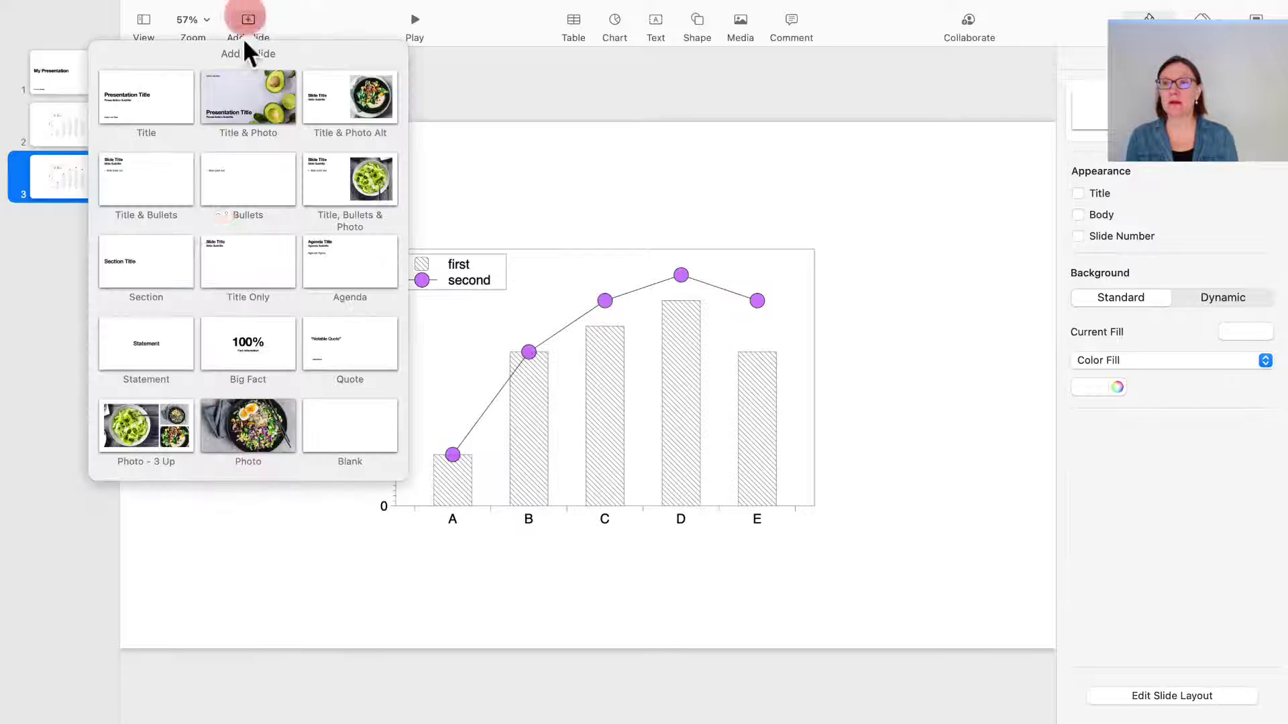
click(349, 434)
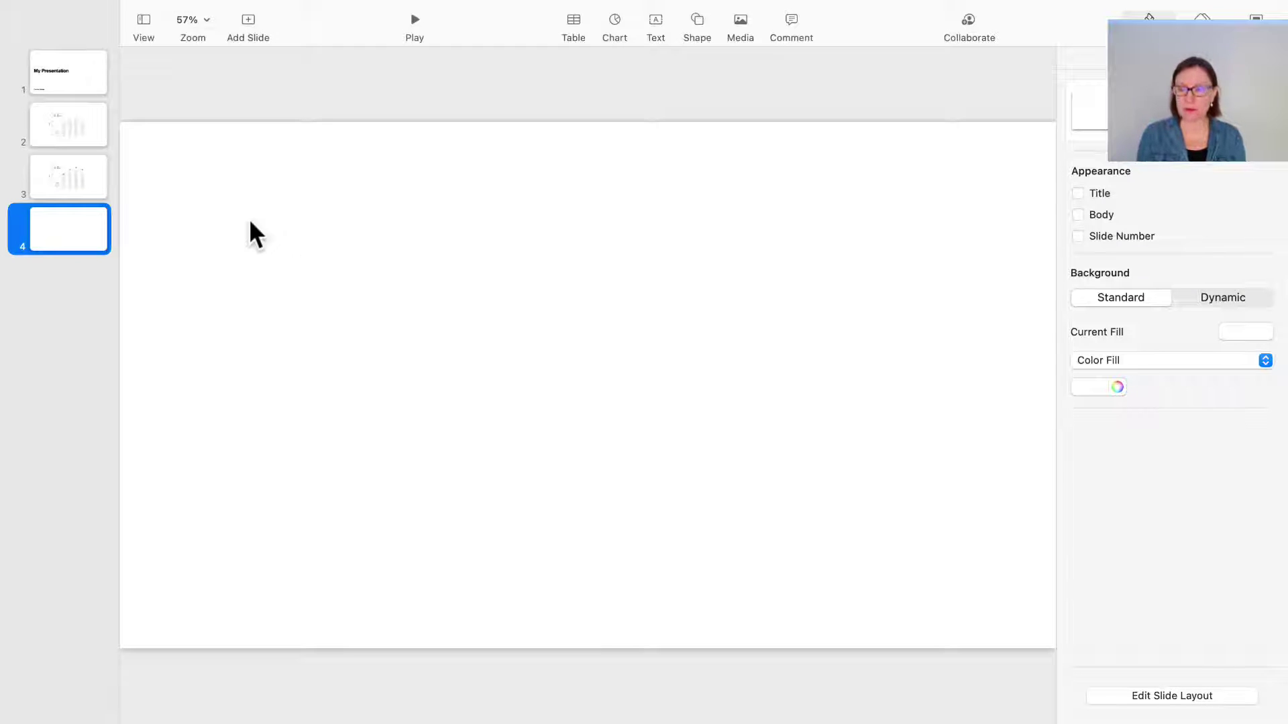
drag(204, 192, 198, 48)
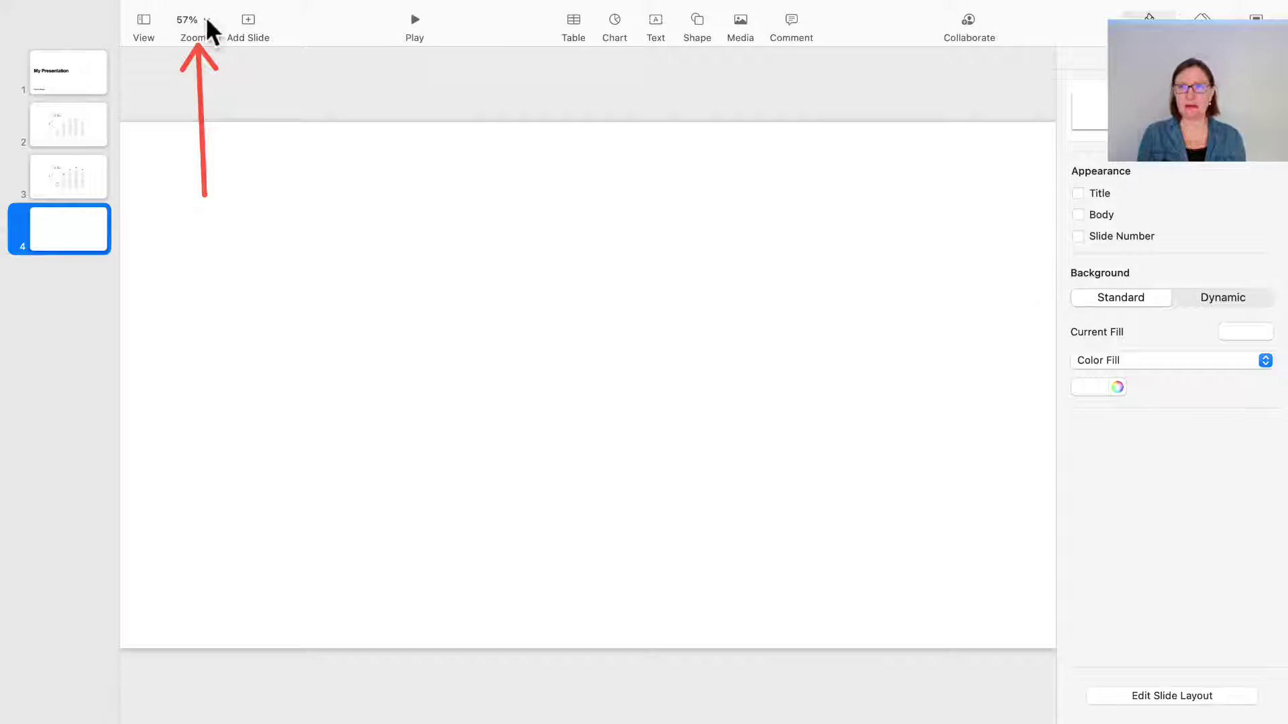
- Switch back to DataGraph and examine the figure size and magnification settings of the third graph
key(ctrl+Left)
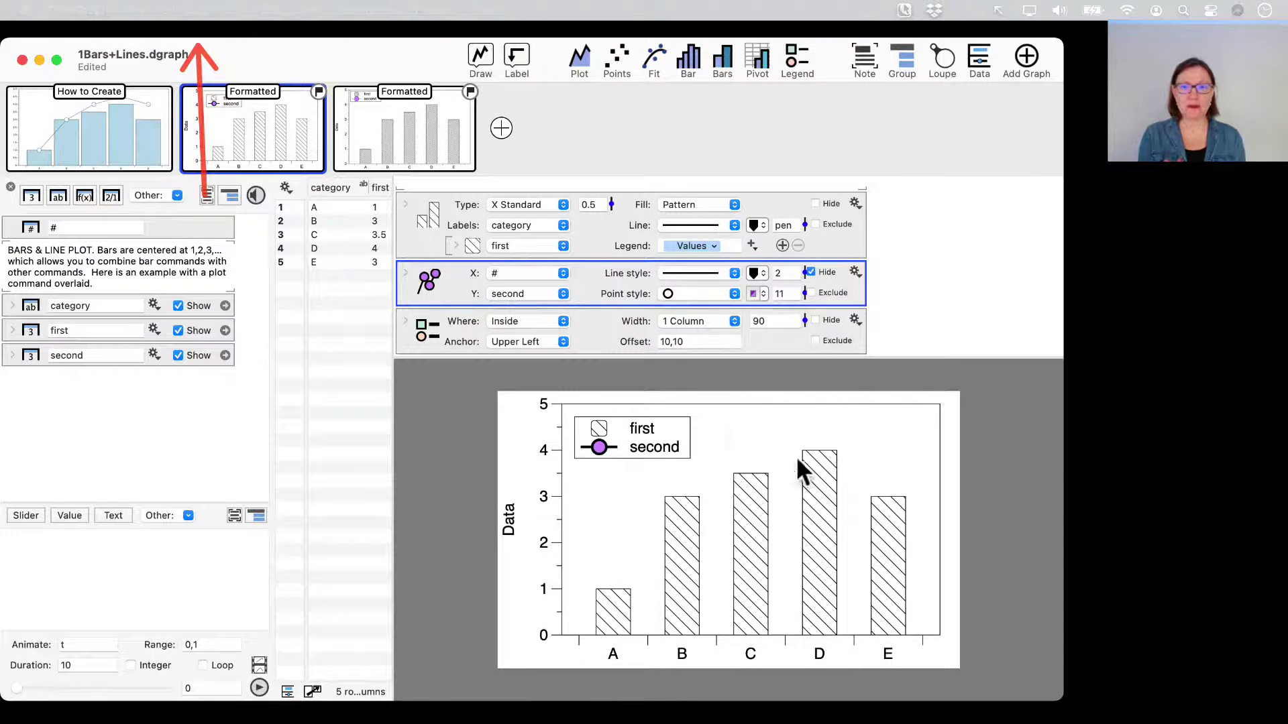
click(760, 440)
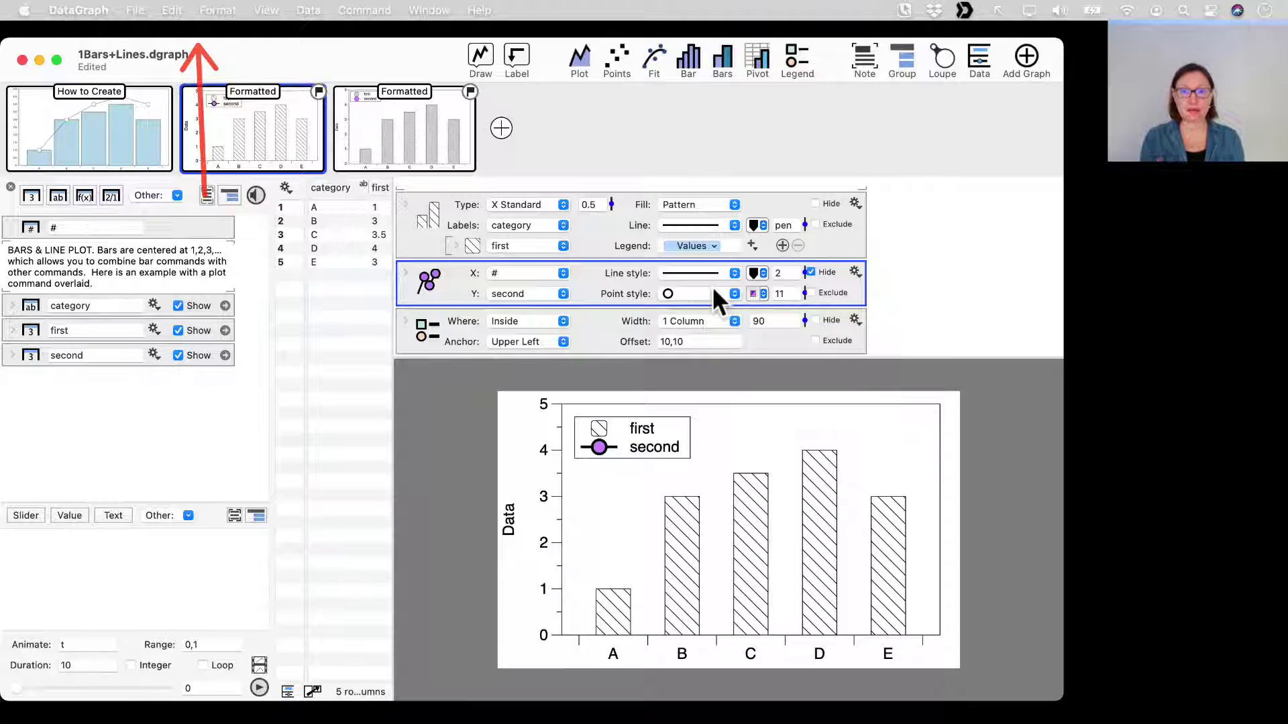
scroll(711, 286, up, 5)
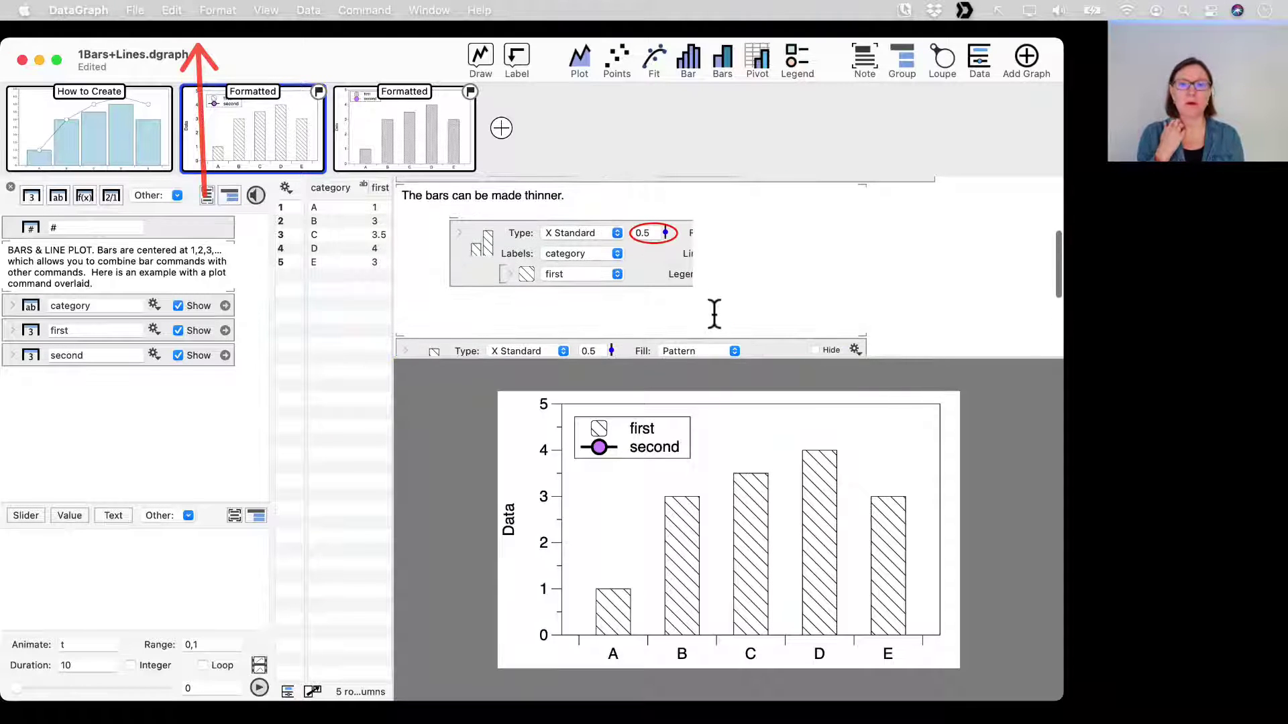
scroll(714, 314, up, 5)
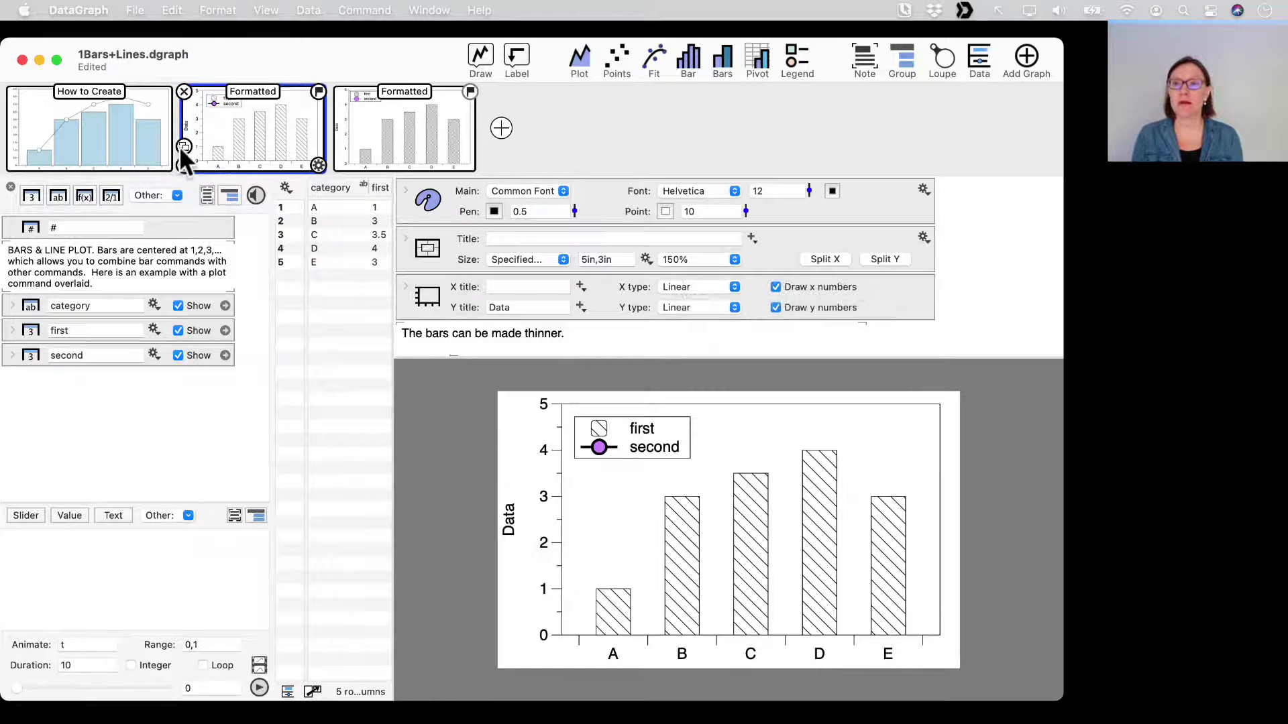
click(415, 135)
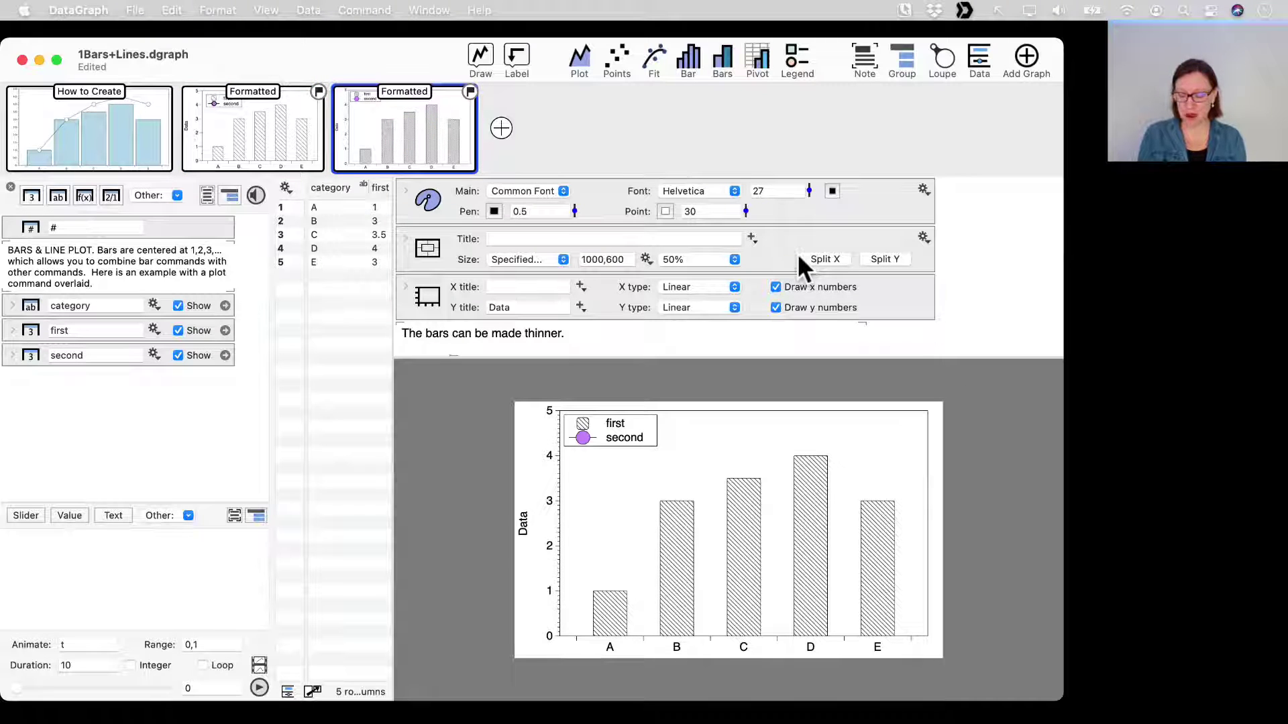
drag(816, 238, 708, 260)
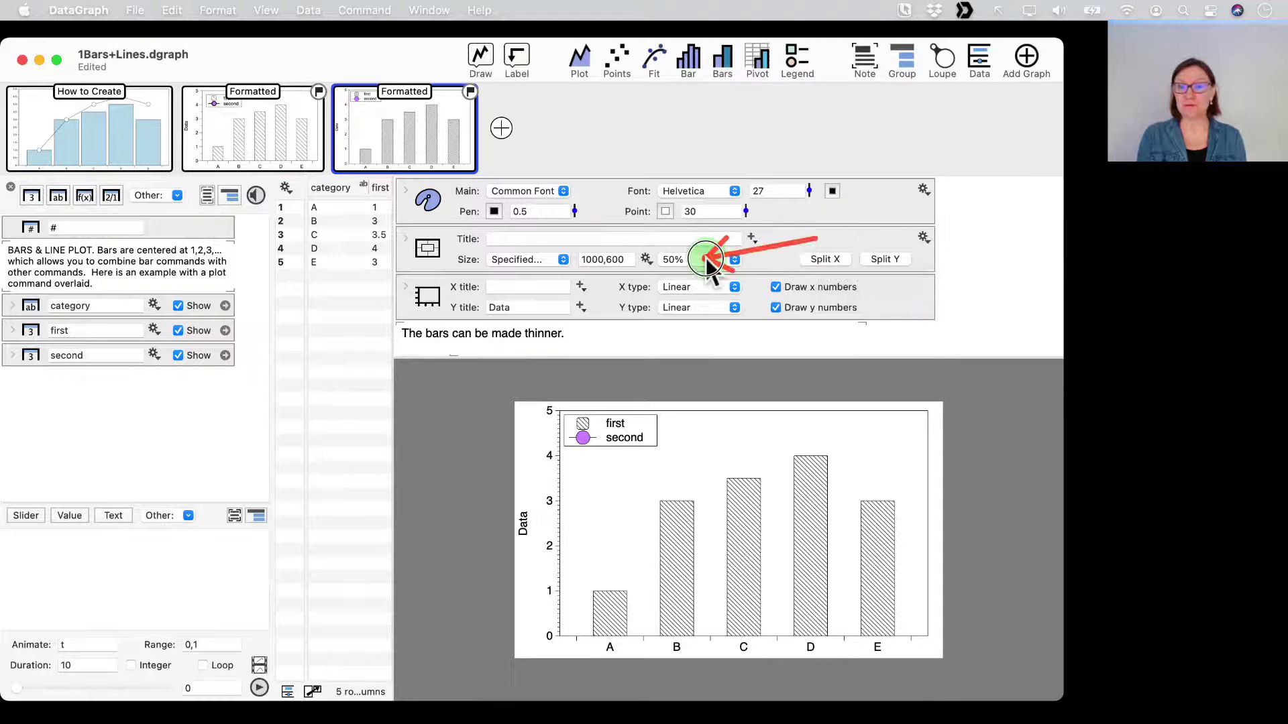
- Set the display magnification of the second graph to 50%
click(295, 146)
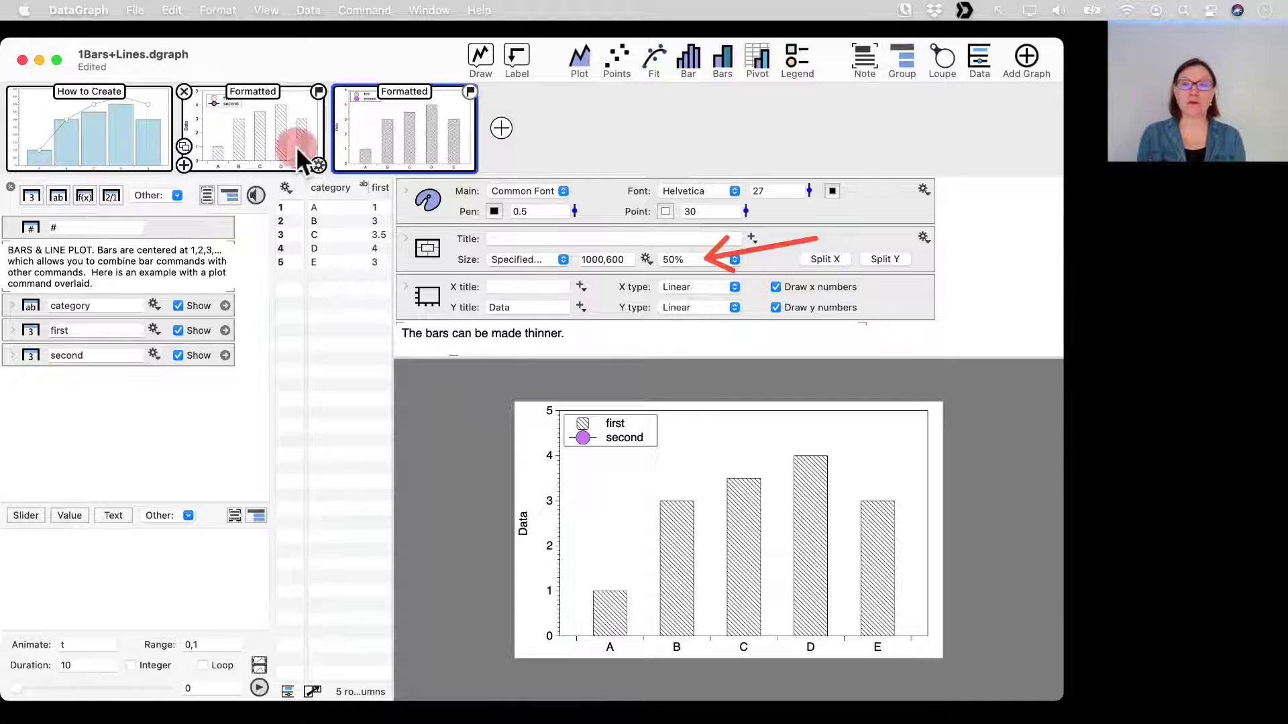
click(697, 260)
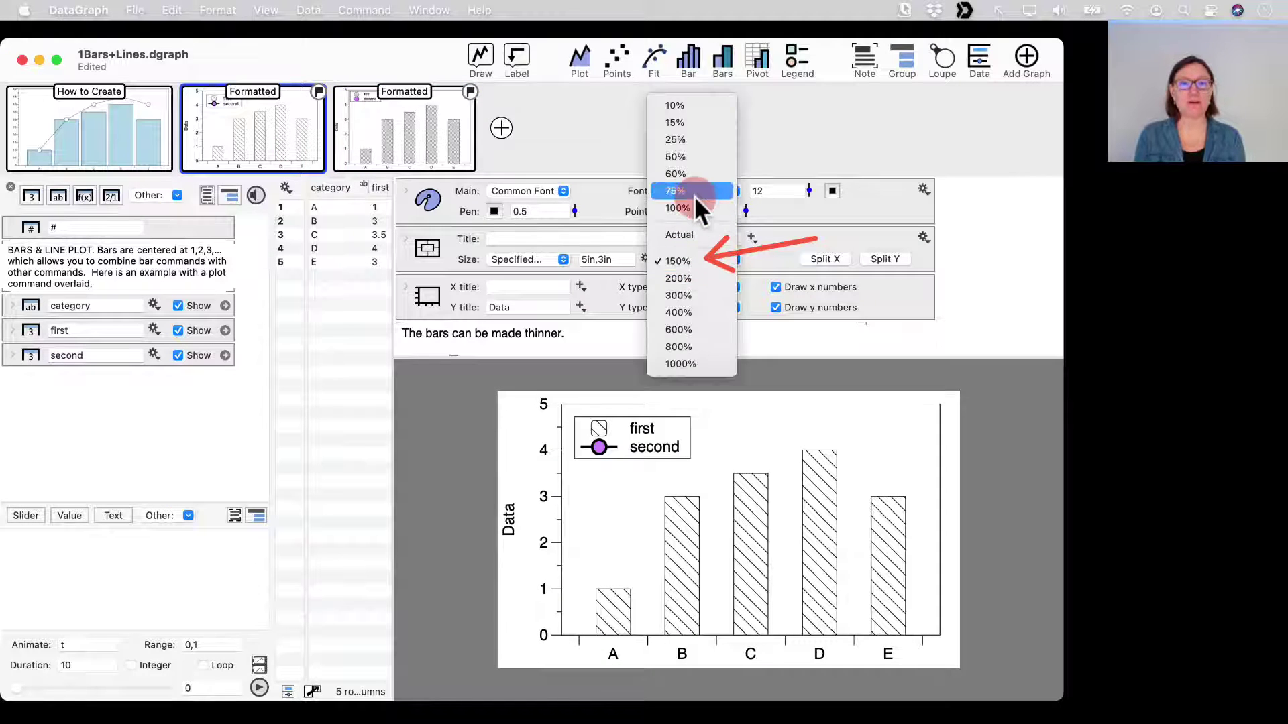
click(677, 157)
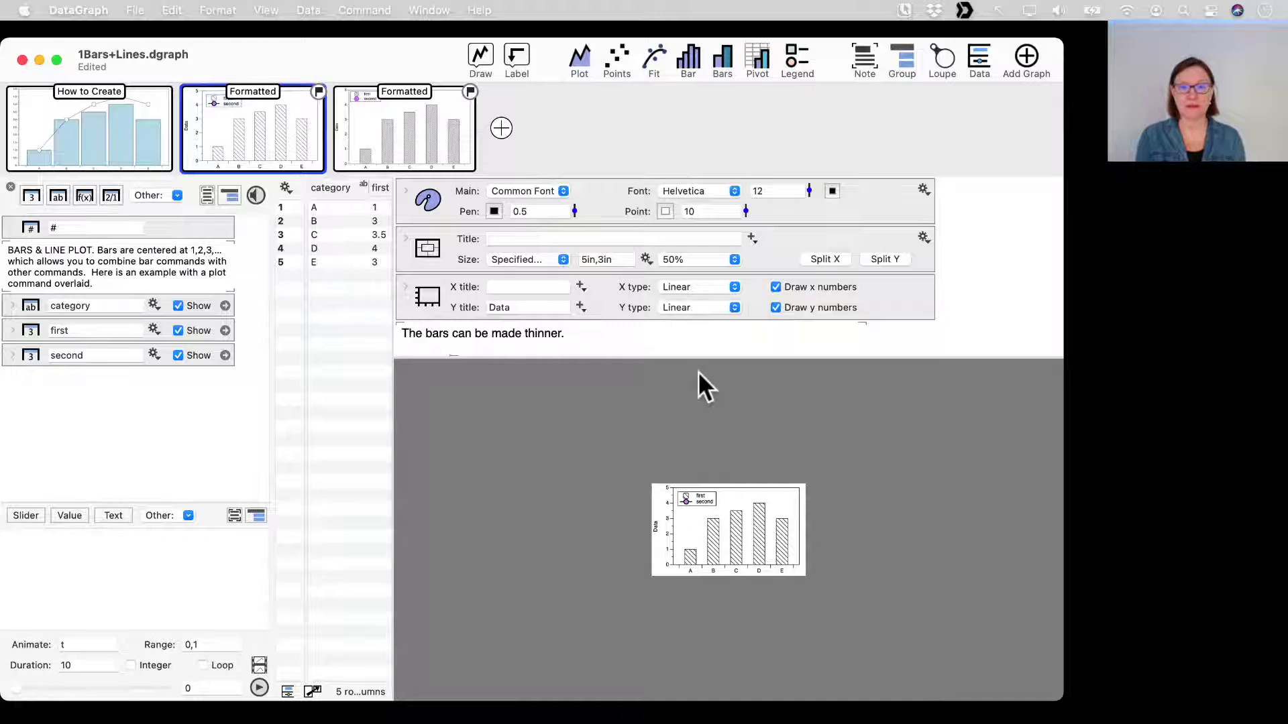
- Copy the third graph, sized 1000,600, to the clipboard as a figure
click(407, 118)
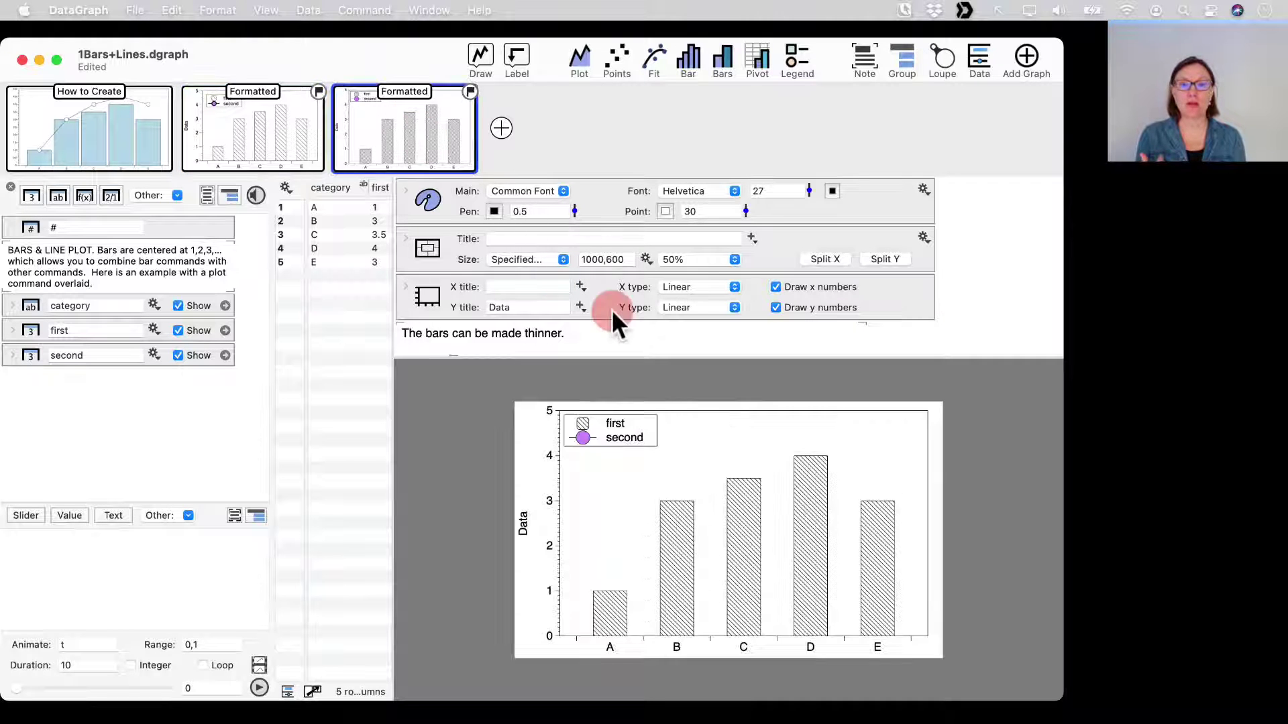
click(621, 259)
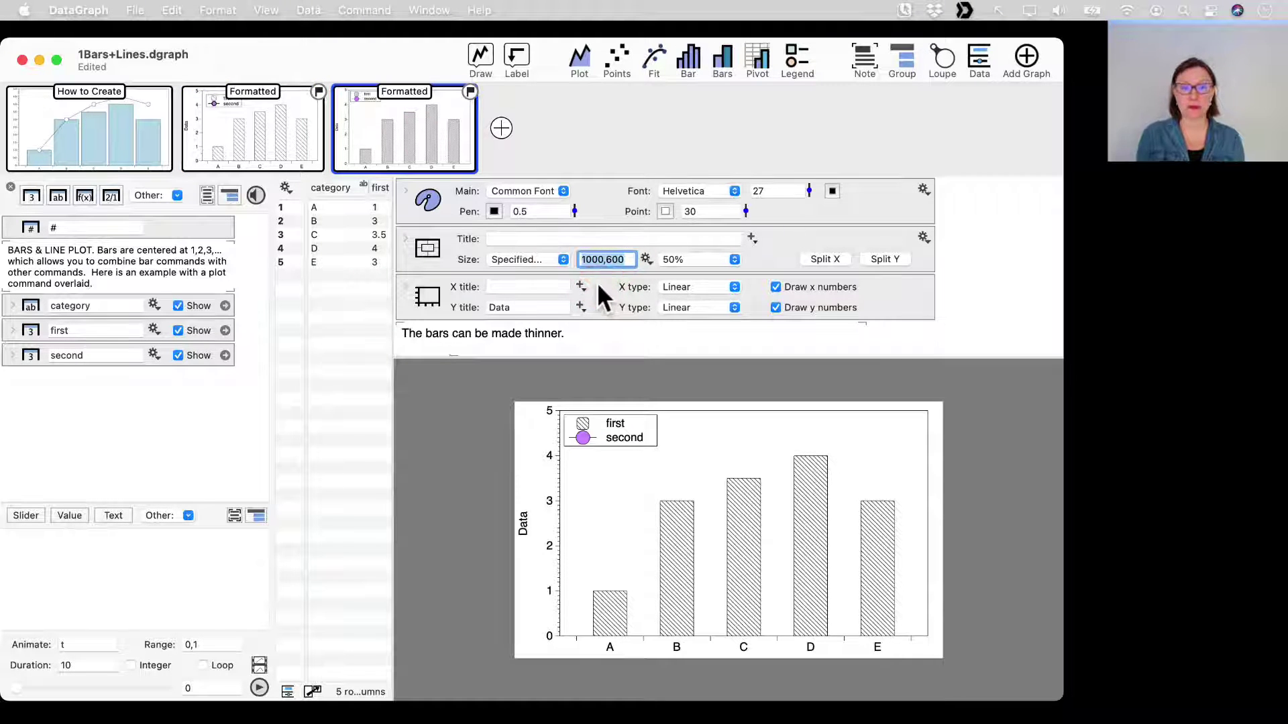
right_click(619, 499)
mouse_move(683, 657)
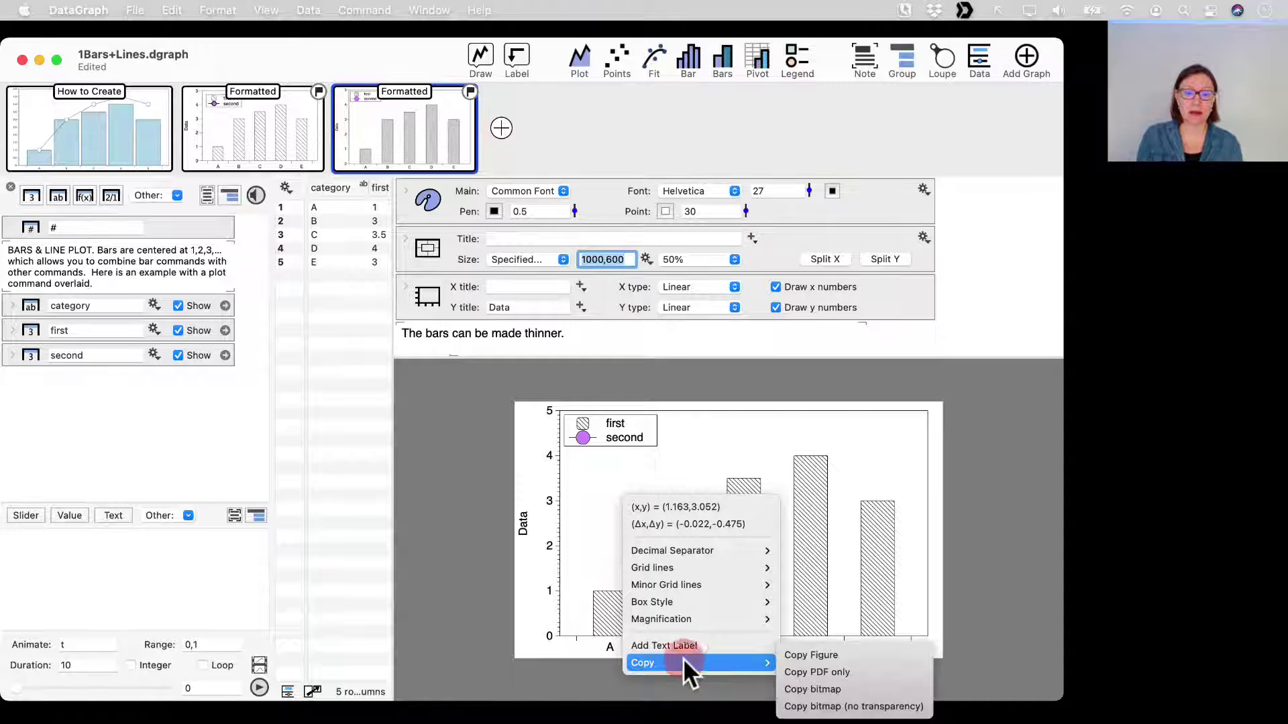
click(795, 649)
- Switch to Keynote and paste the copied figure onto the blank slide 4
key(ctrl+Right)
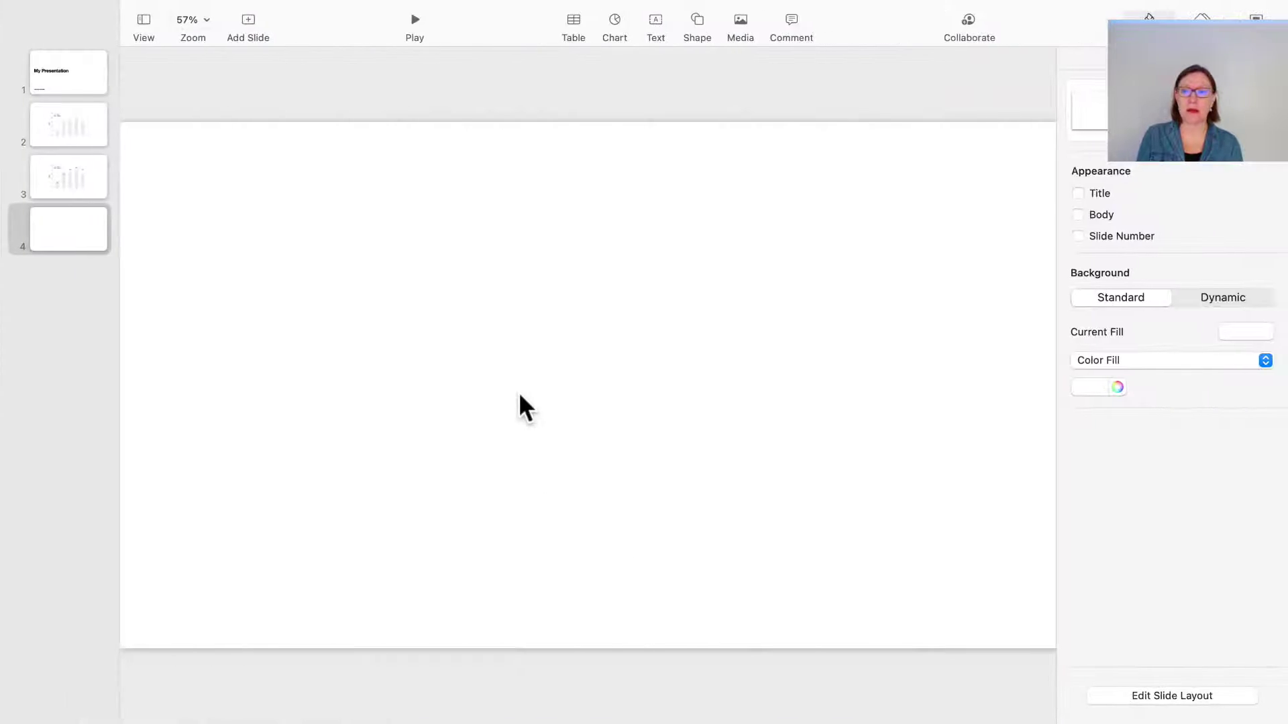
right_click(514, 345)
click(574, 394)
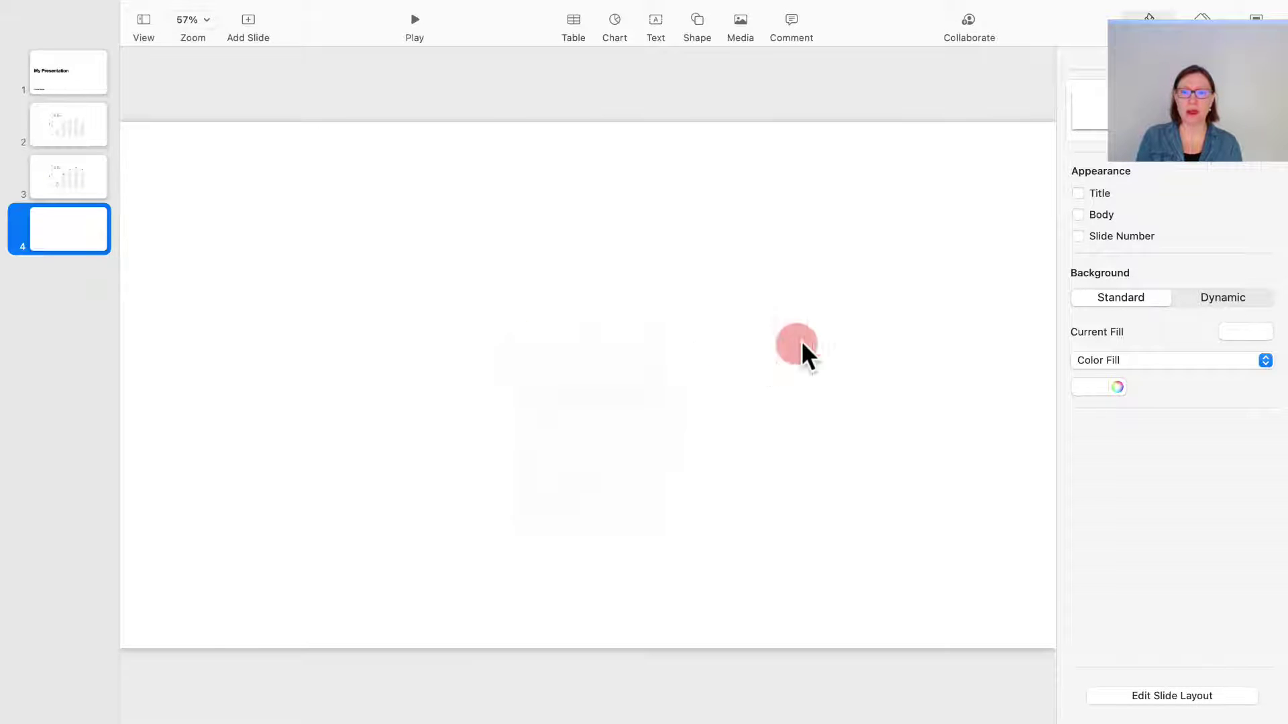
click(904, 403)
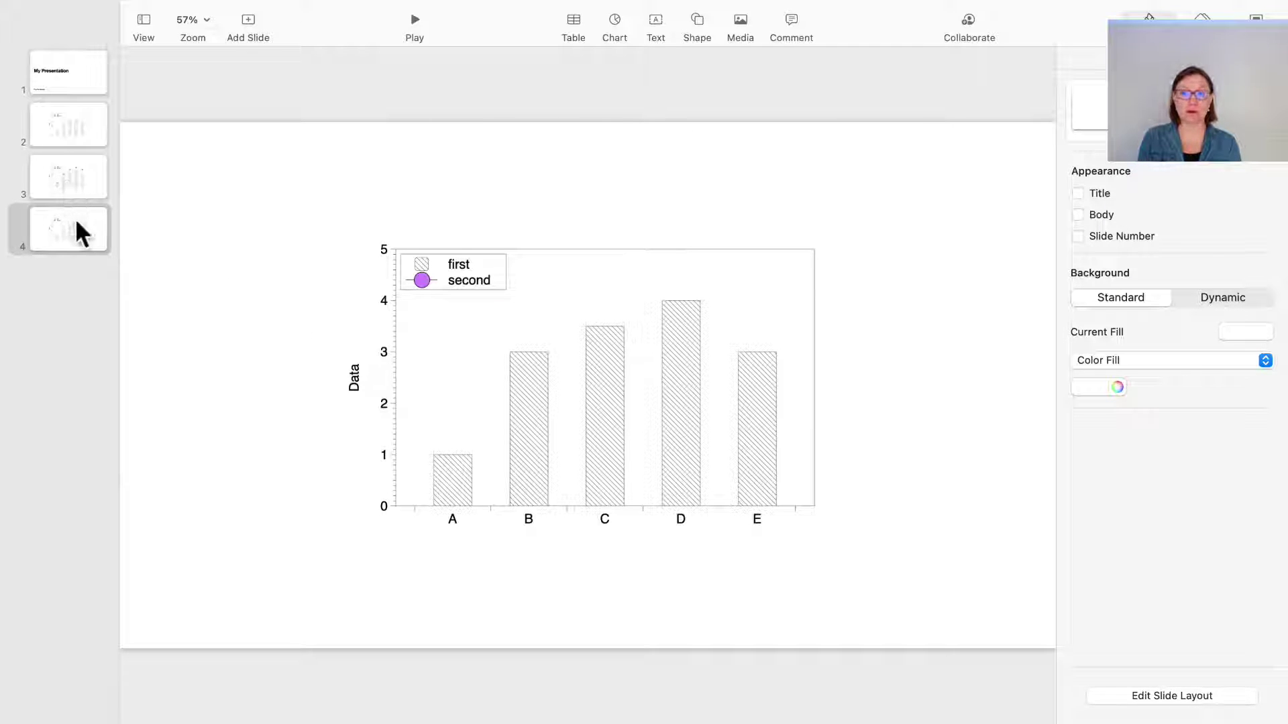
drag(73, 235, 75, 296)
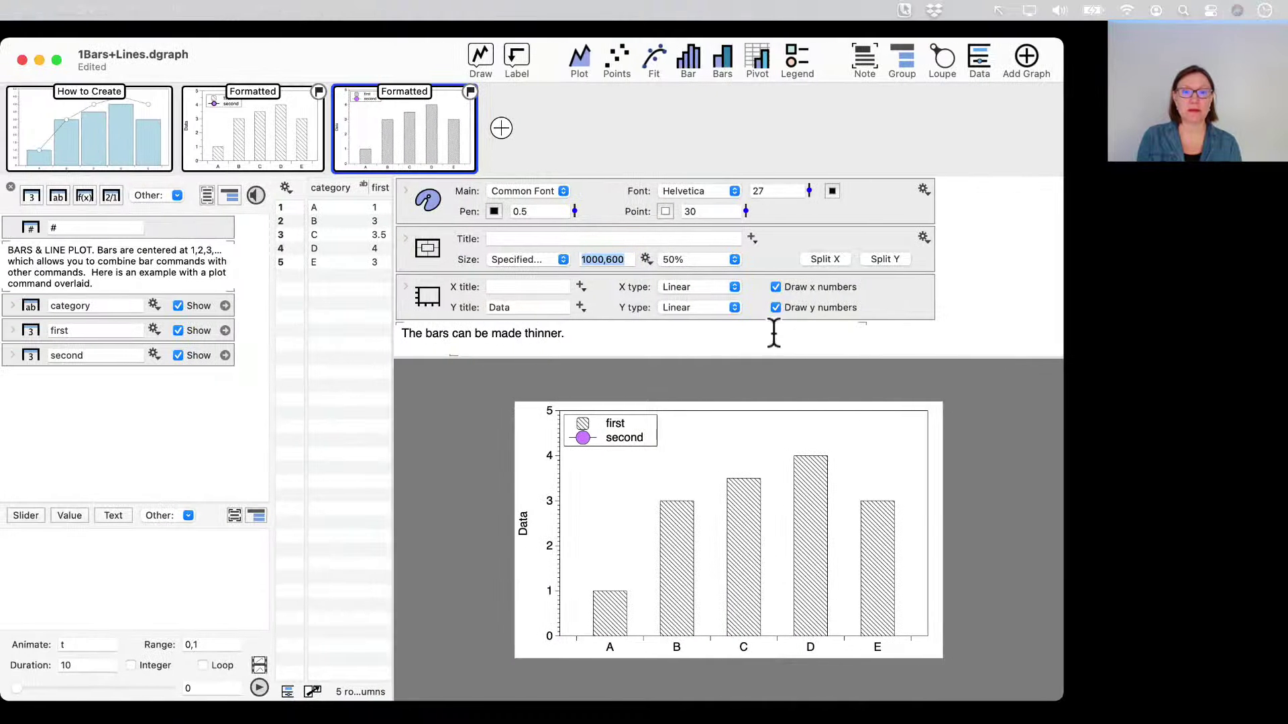
- Show the hidden line plot of the "second" column again in the third graph in DataGraph
scroll(831, 255, down, 5)
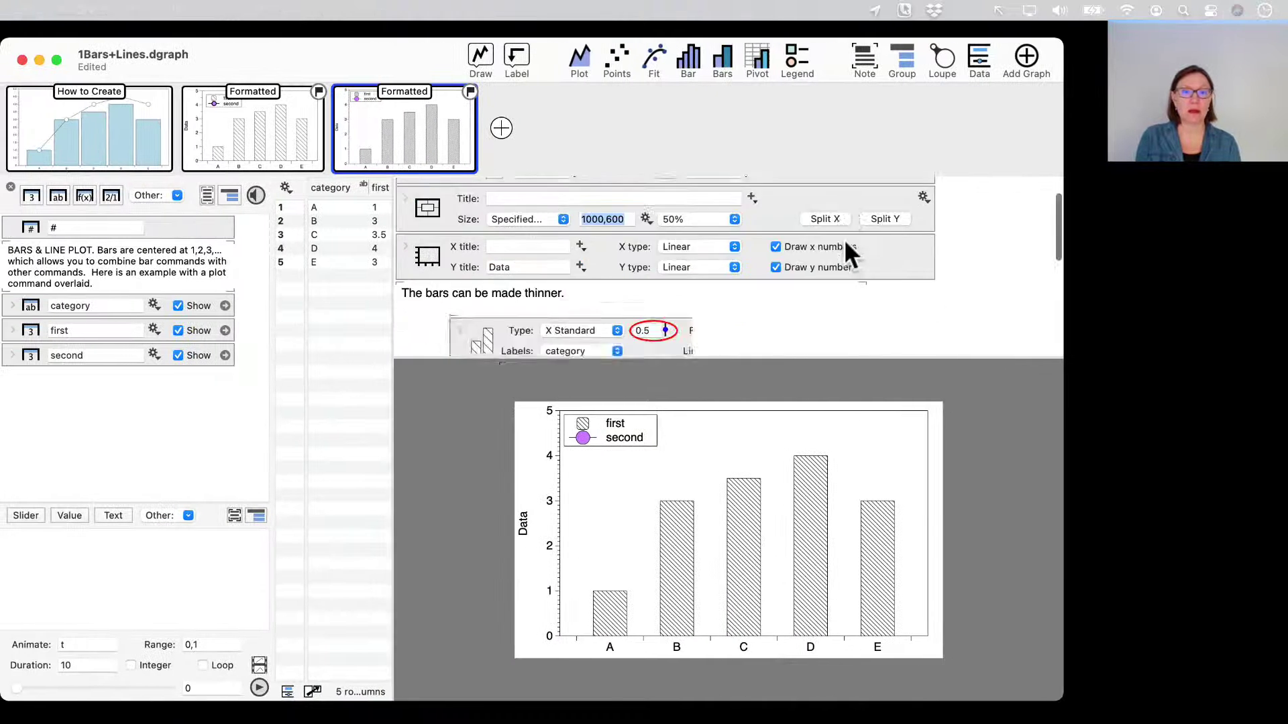
scroll(819, 271, down, 4)
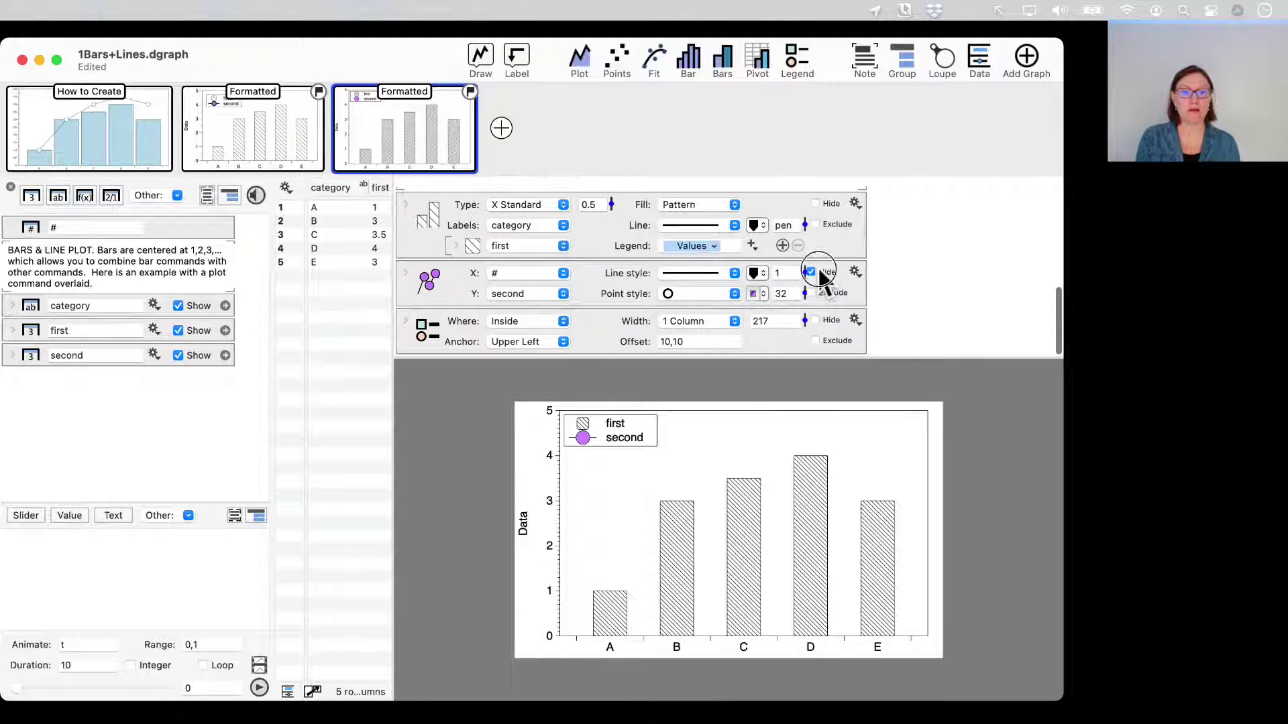
click(929, 373)
click(812, 273)
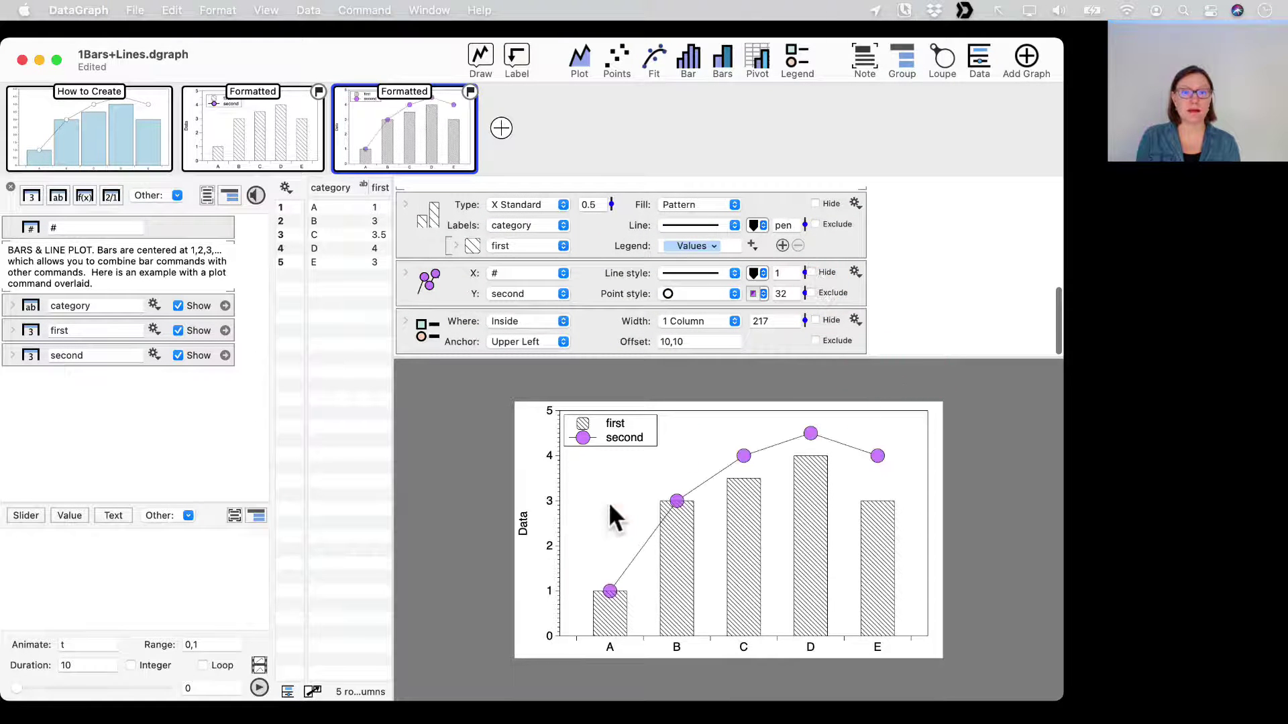
- Copy the third graph with its "second" line plot shown to the clipboard as a figure
right_click(614, 480)
mouse_move(659, 644)
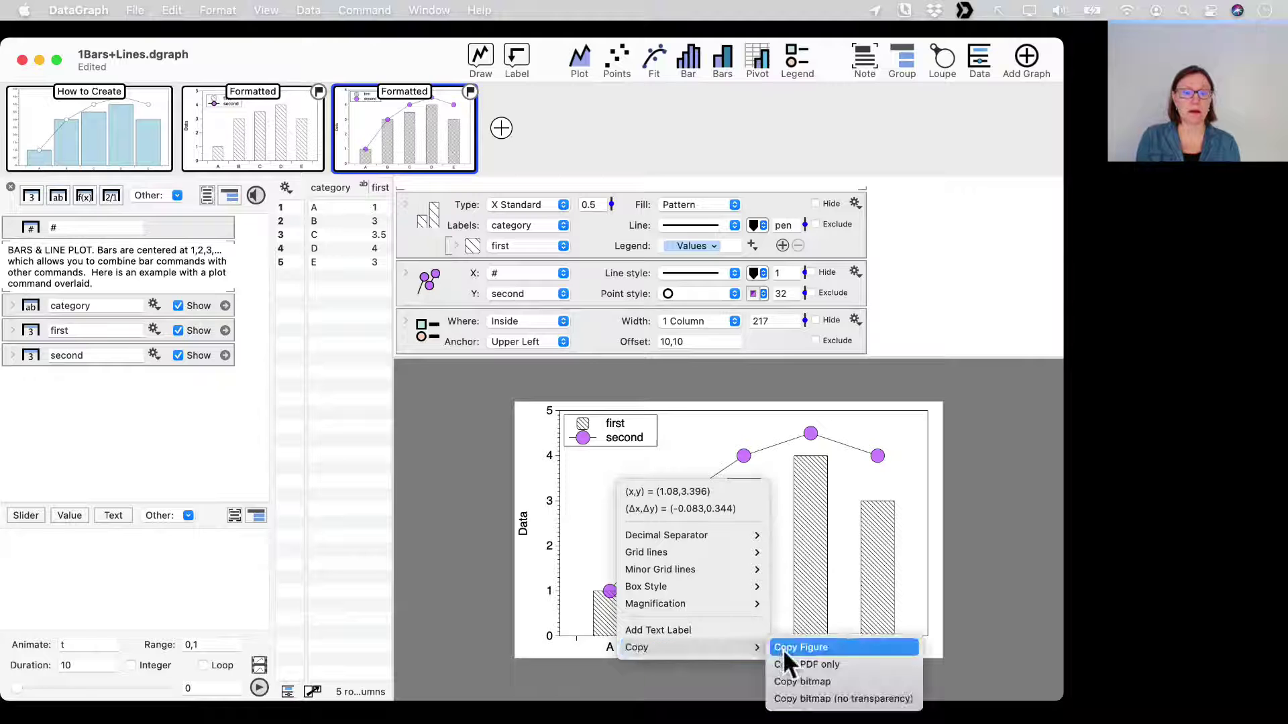
click(783, 641)
- Switch to Keynote and paste the copied figure over the bars-only chart on slide 5
key(ctrl+Right)
click(102, 305)
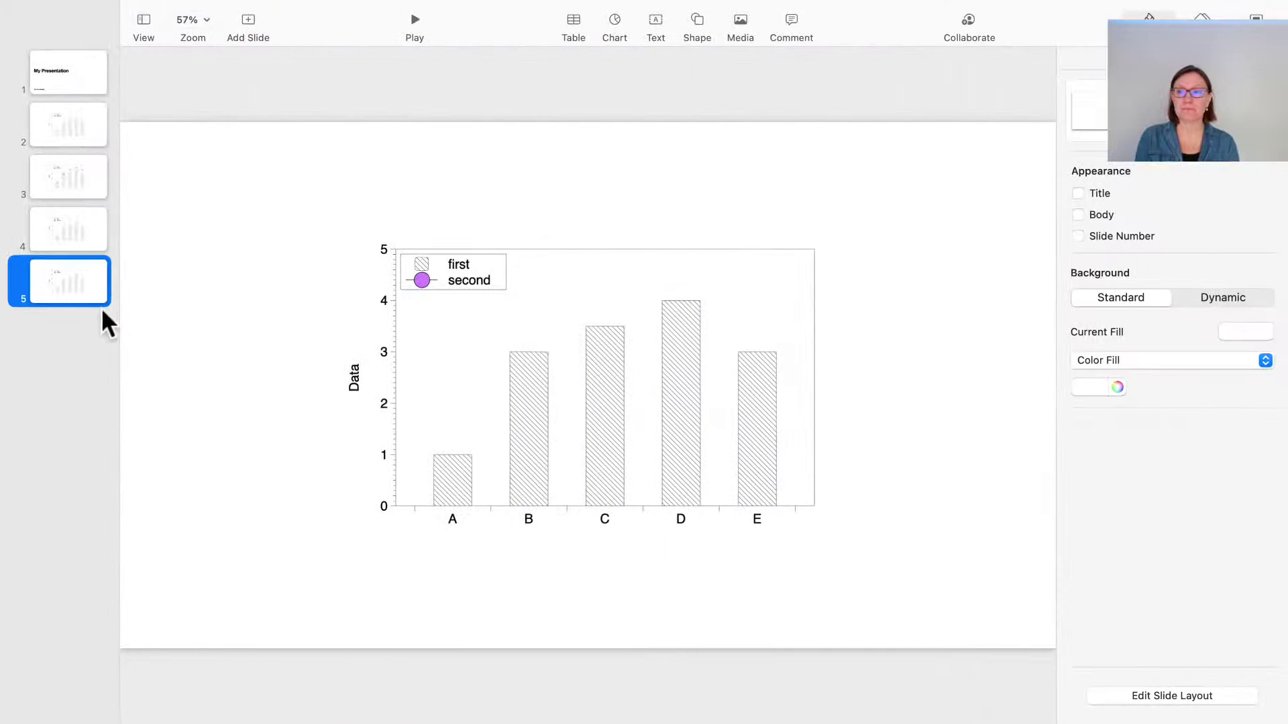
click(527, 436)
click(529, 377)
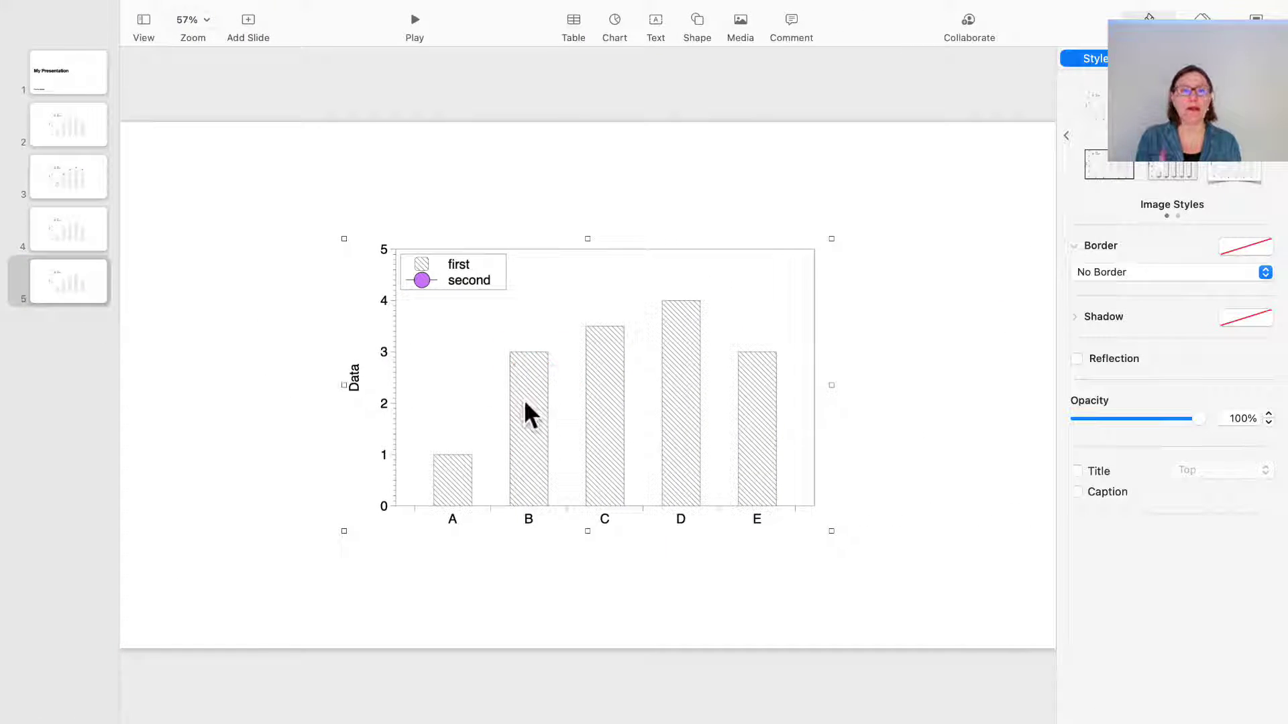
double_click(526, 380)
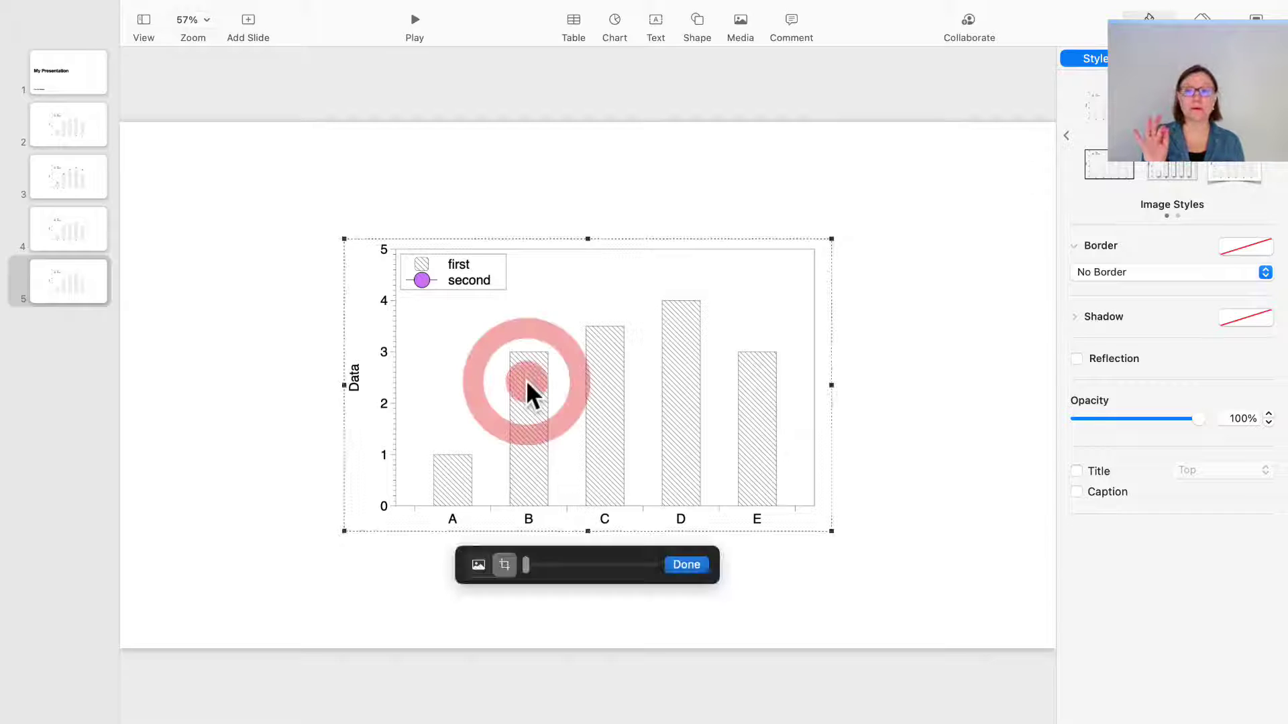
right_click(526, 380)
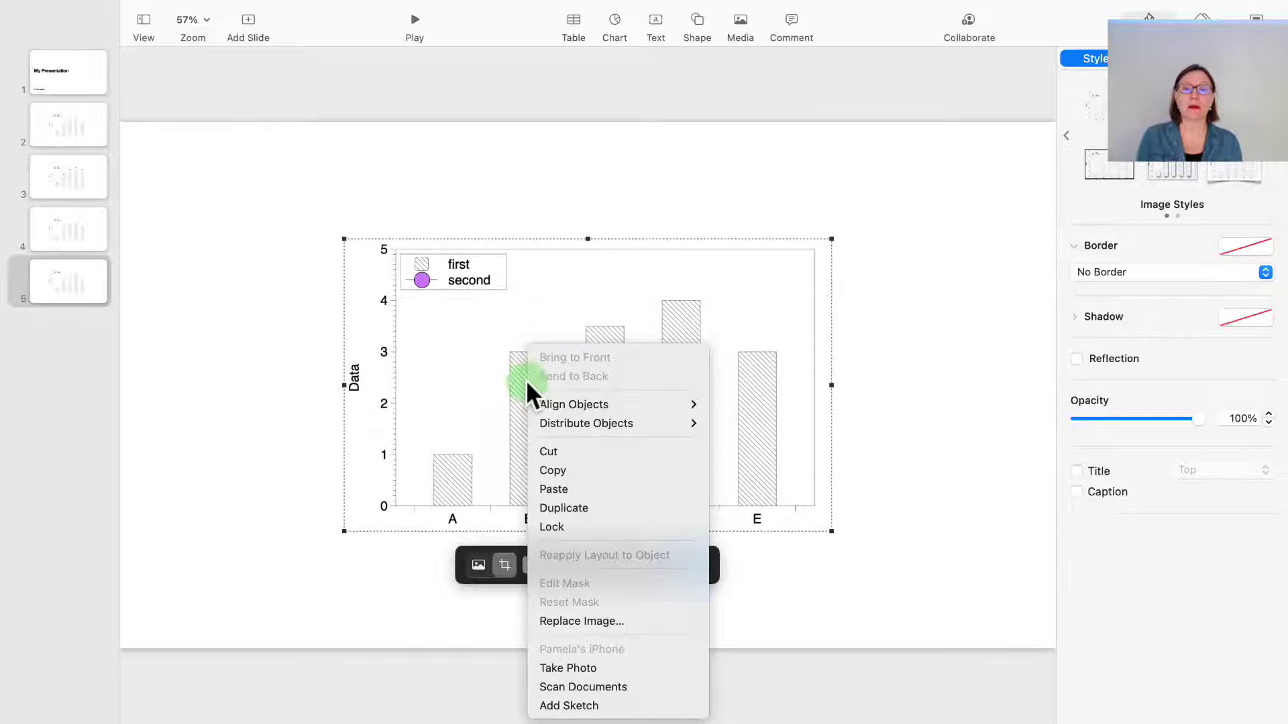
click(597, 486)
click(888, 389)
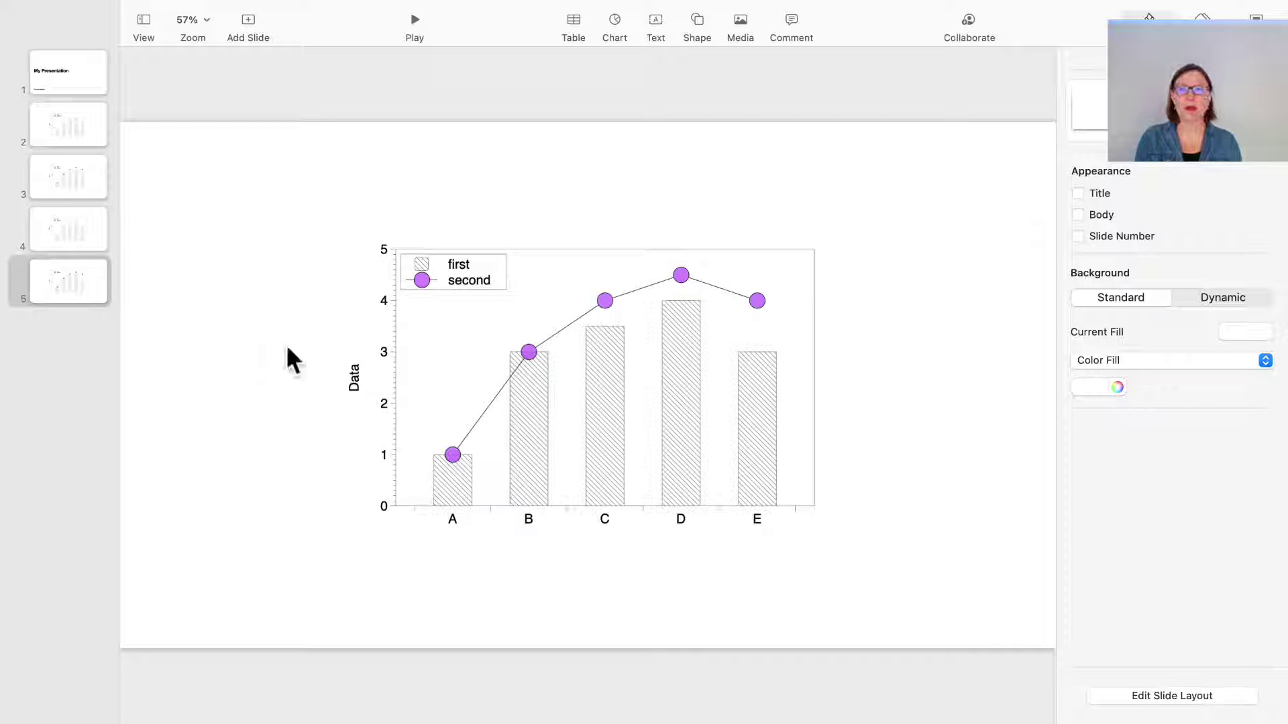
- Flip between slides 4 and 5 to compare the chart without and with the line plot
click(69, 225)
click(63, 285)
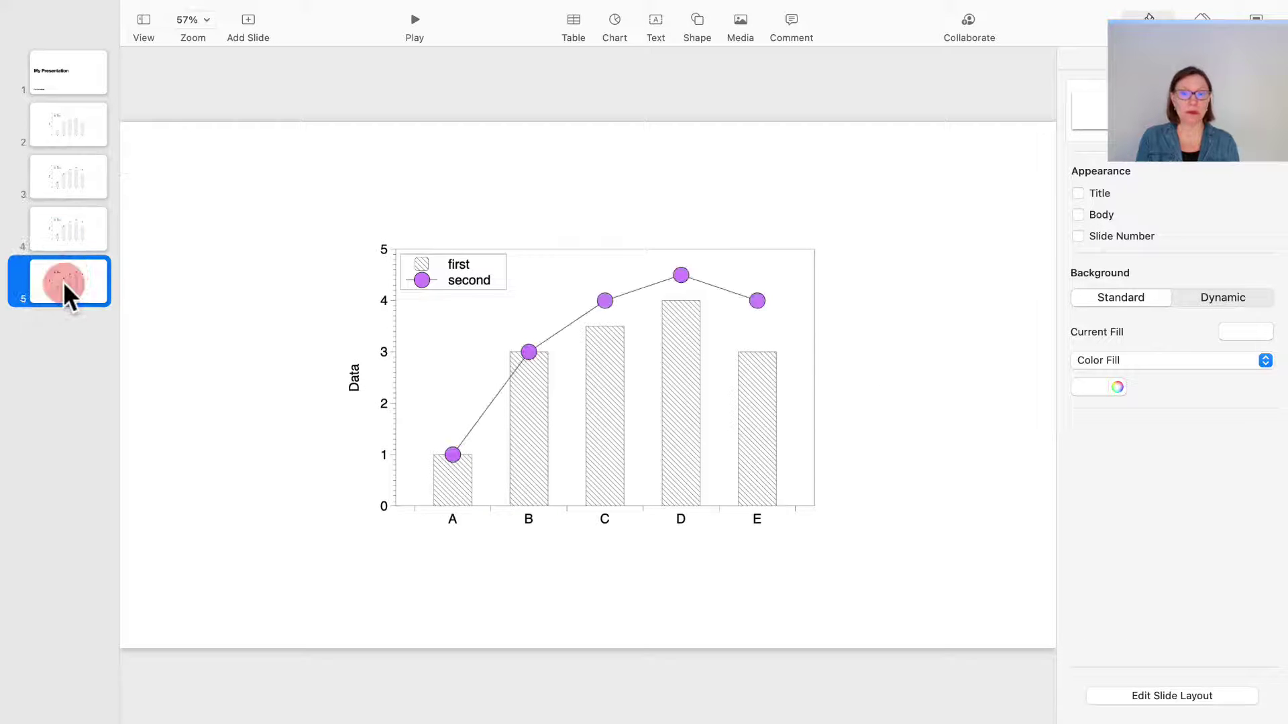
click(73, 234)
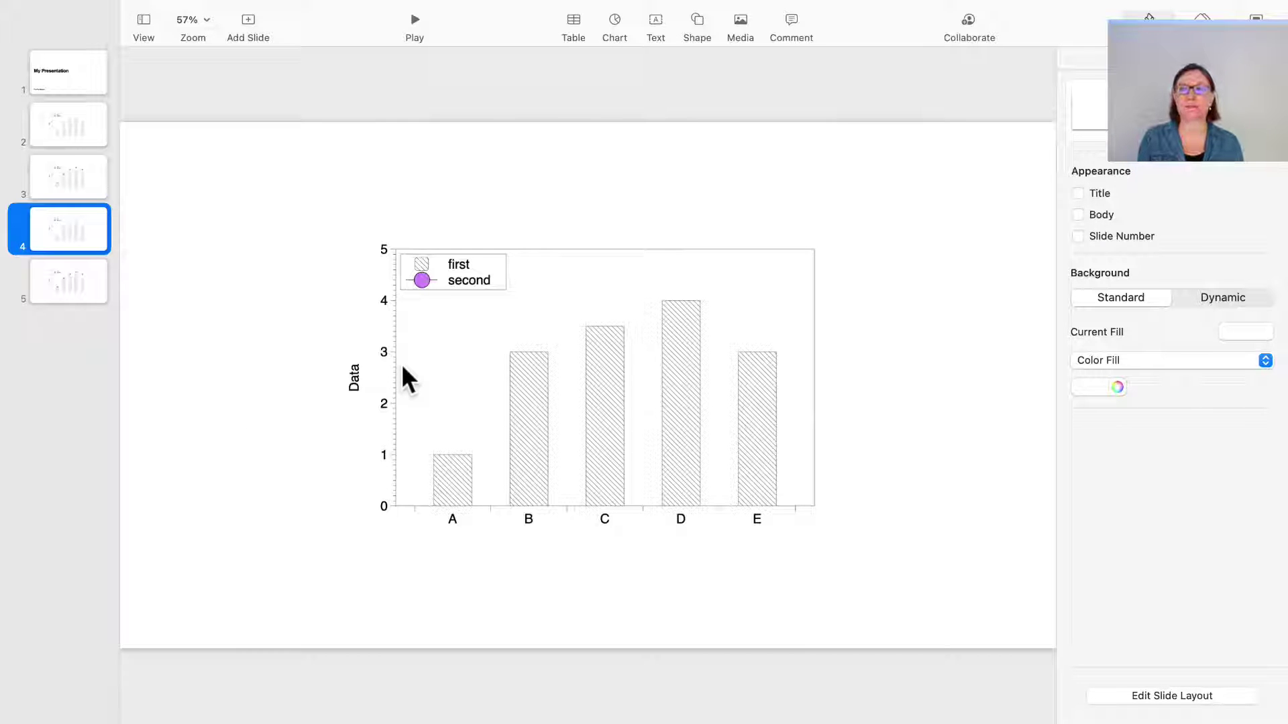
- Switch back to DataGraph and move its window across toward the other display
key(ctrl+Left)
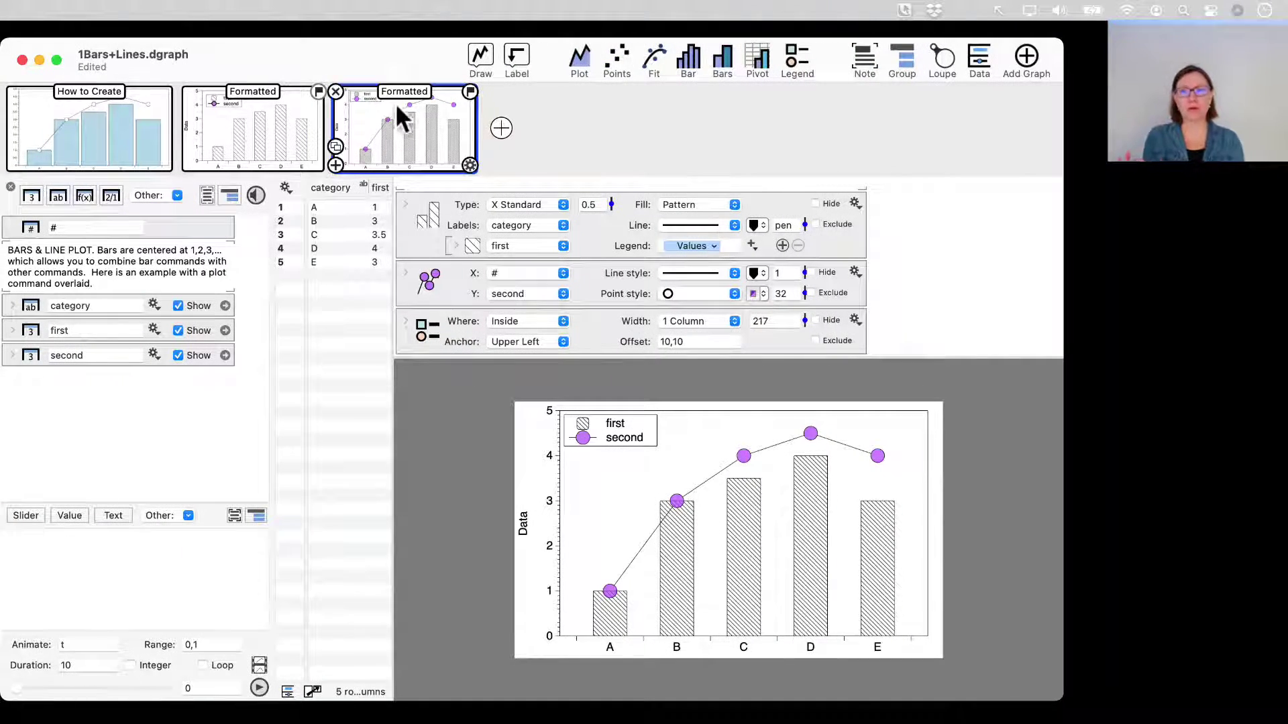
drag(396, 52, 463, 47)
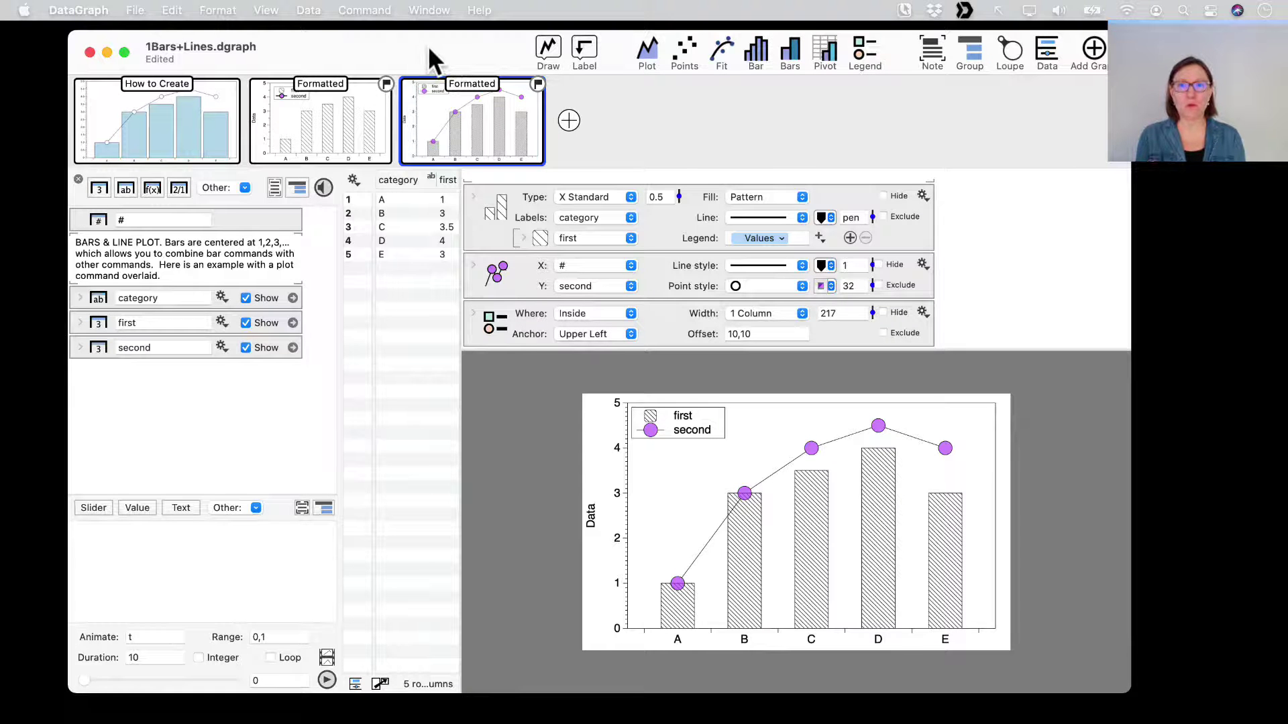
drag(429, 47, 1287, 62)
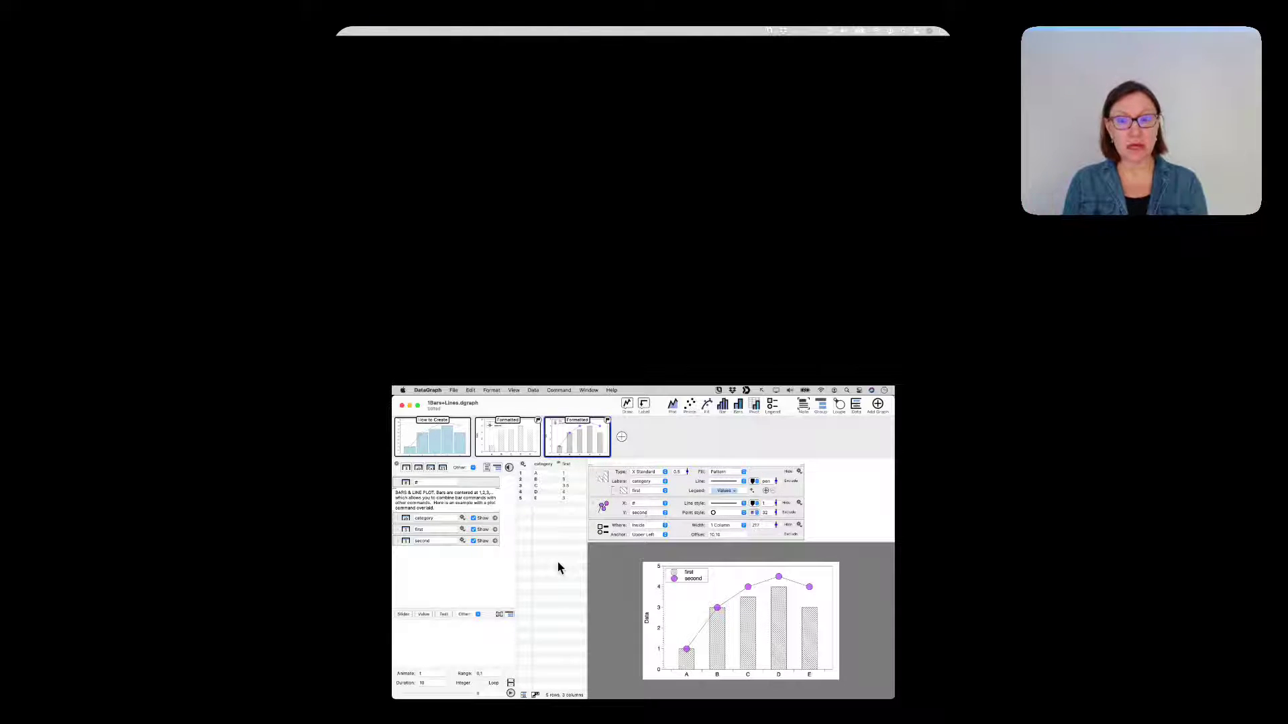
- Turn on Presentation Mode so the third graph is presented on the second display
click(514, 391)
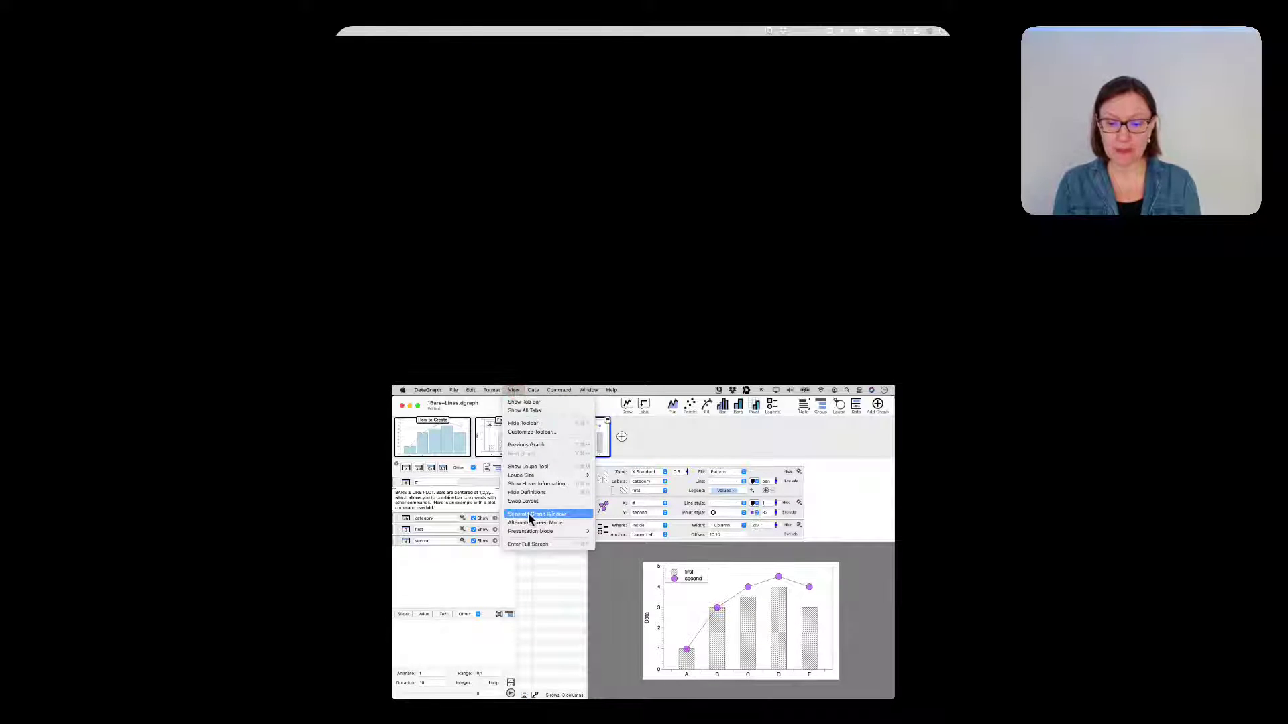
mouse_move(530, 534)
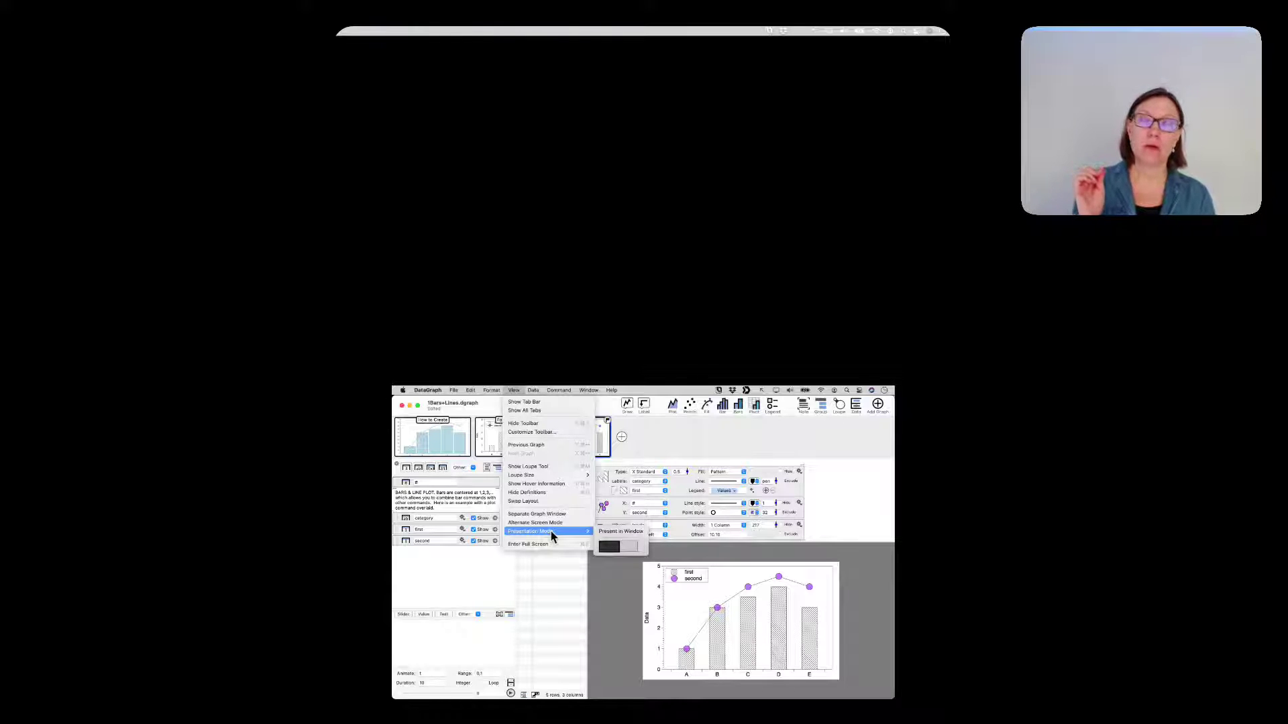
click(625, 550)
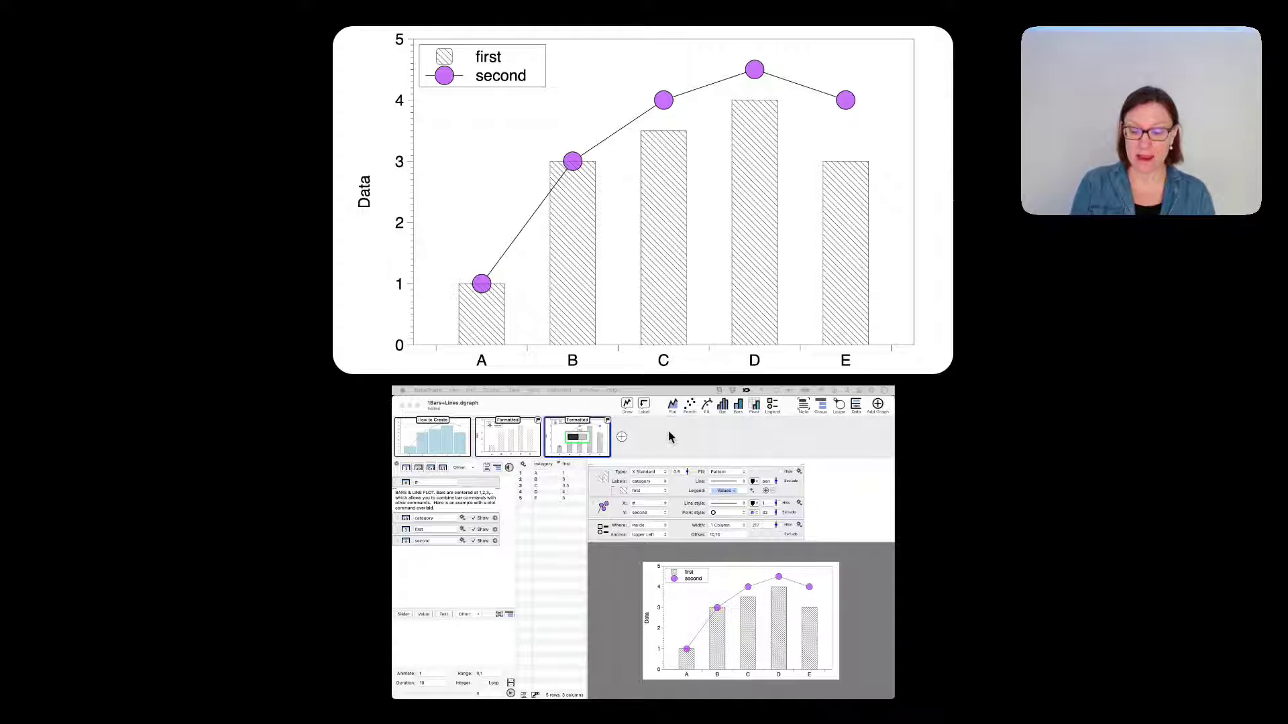
- Switch the presented figure between the third and second graphs, ending on the second graph
click(622, 439)
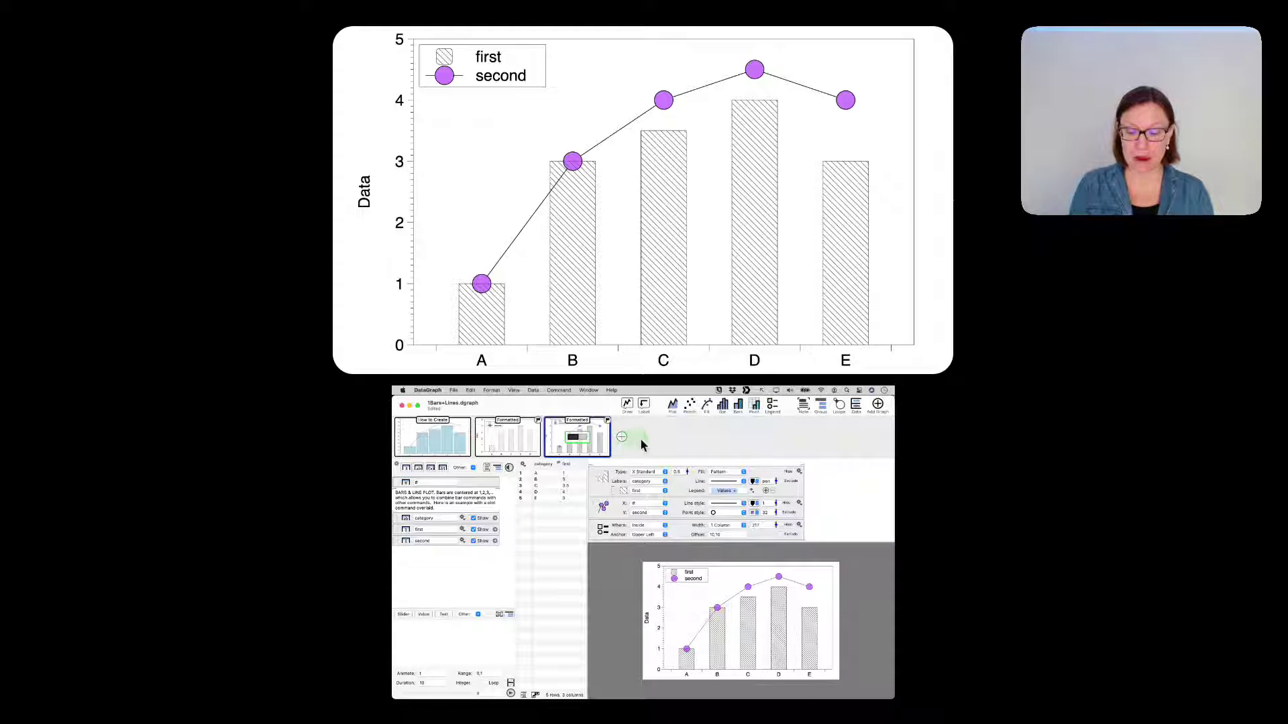
click(649, 441)
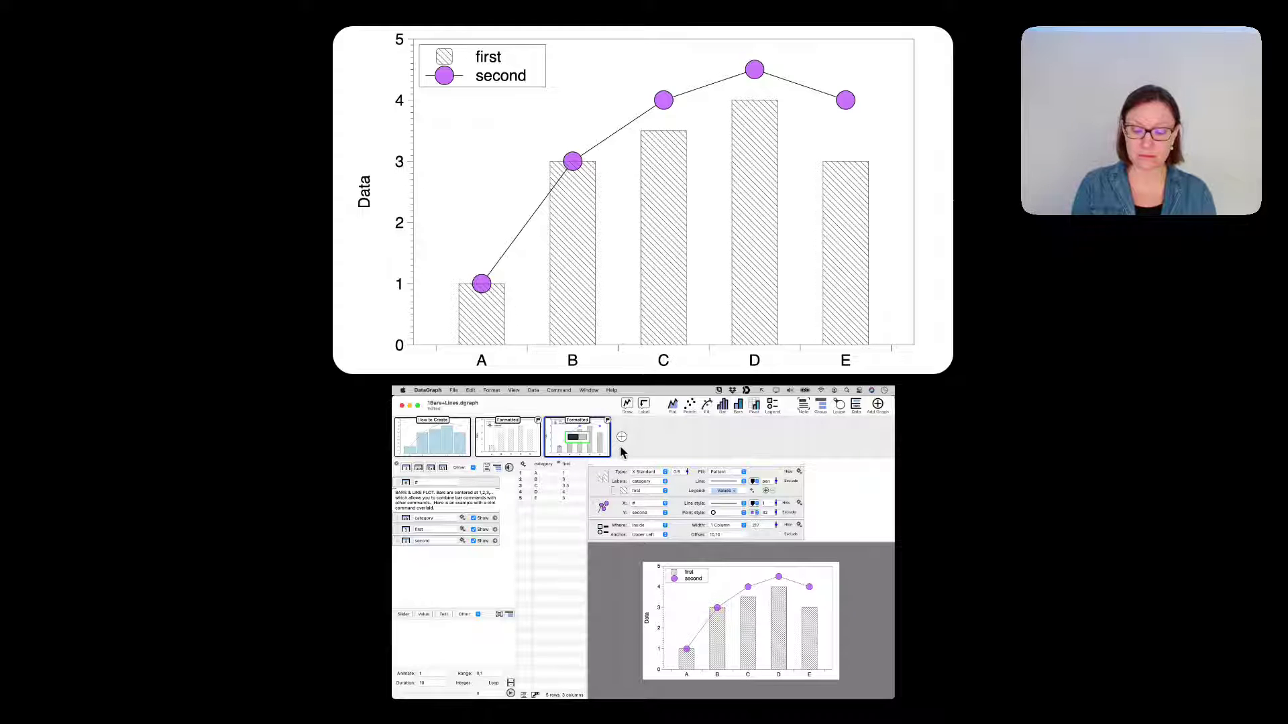
click(625, 441)
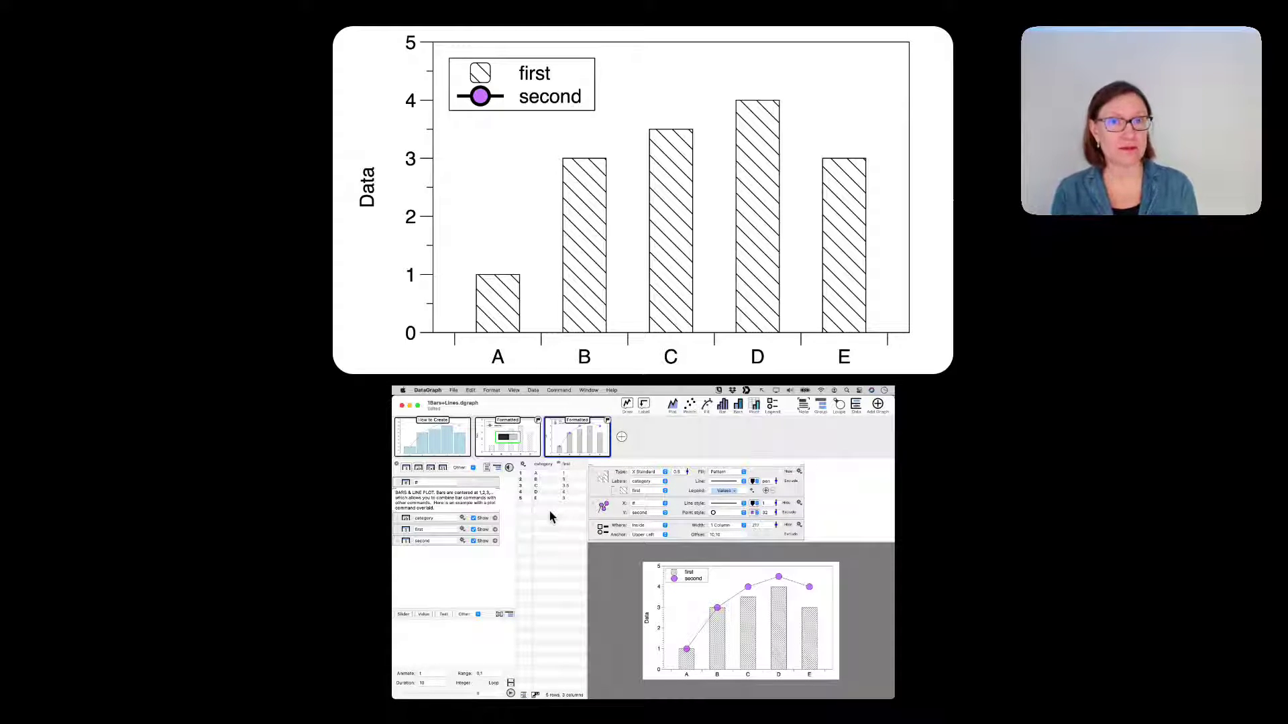
mouse_move(581, 441)
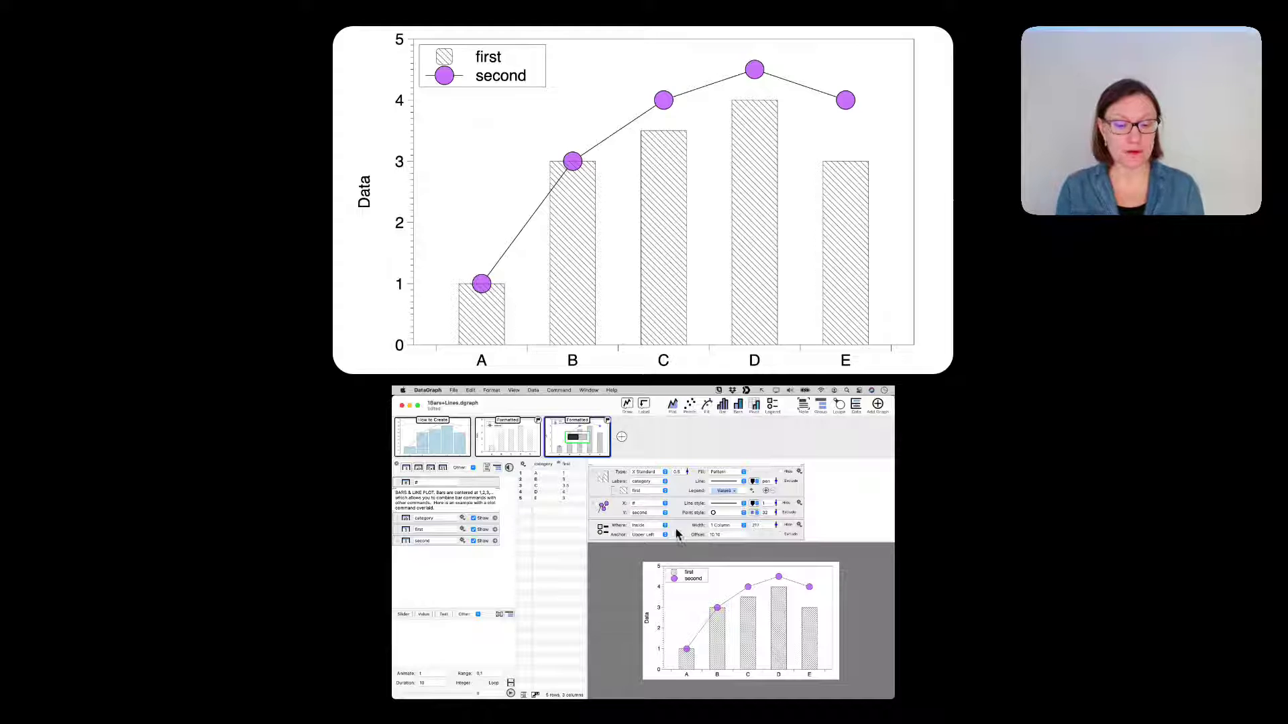
mouse_move(508, 442)
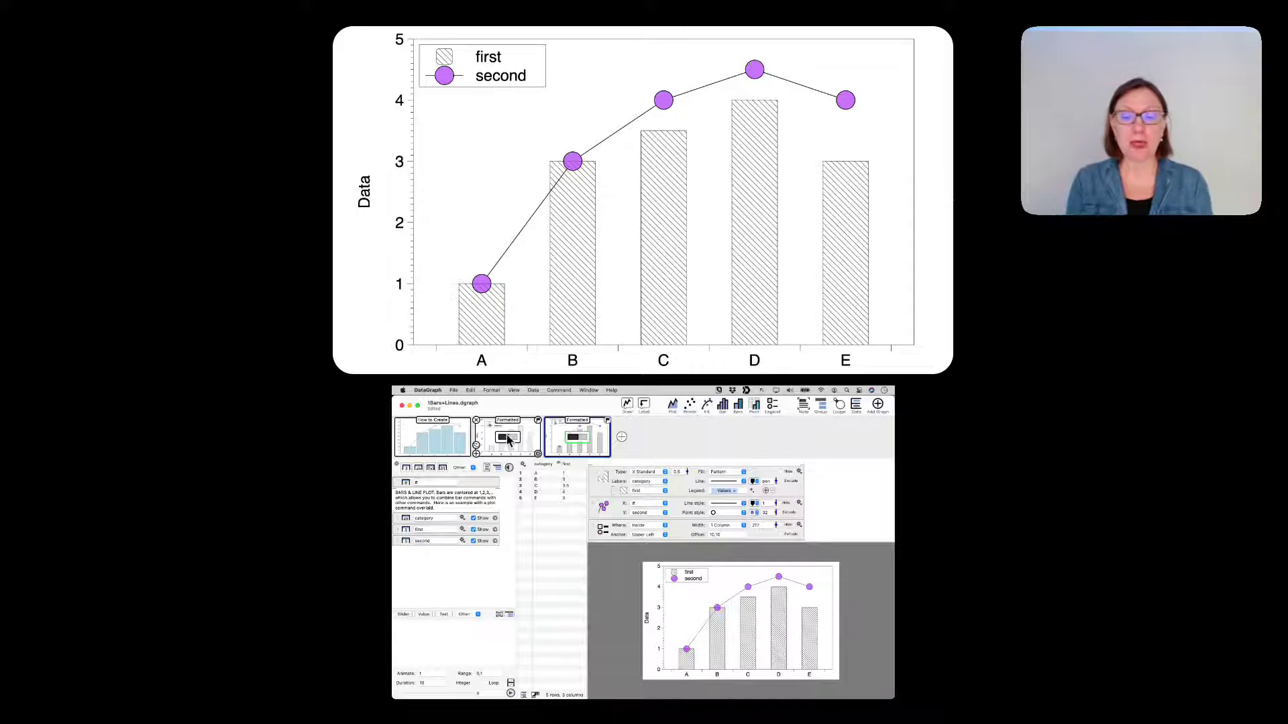
click(508, 439)
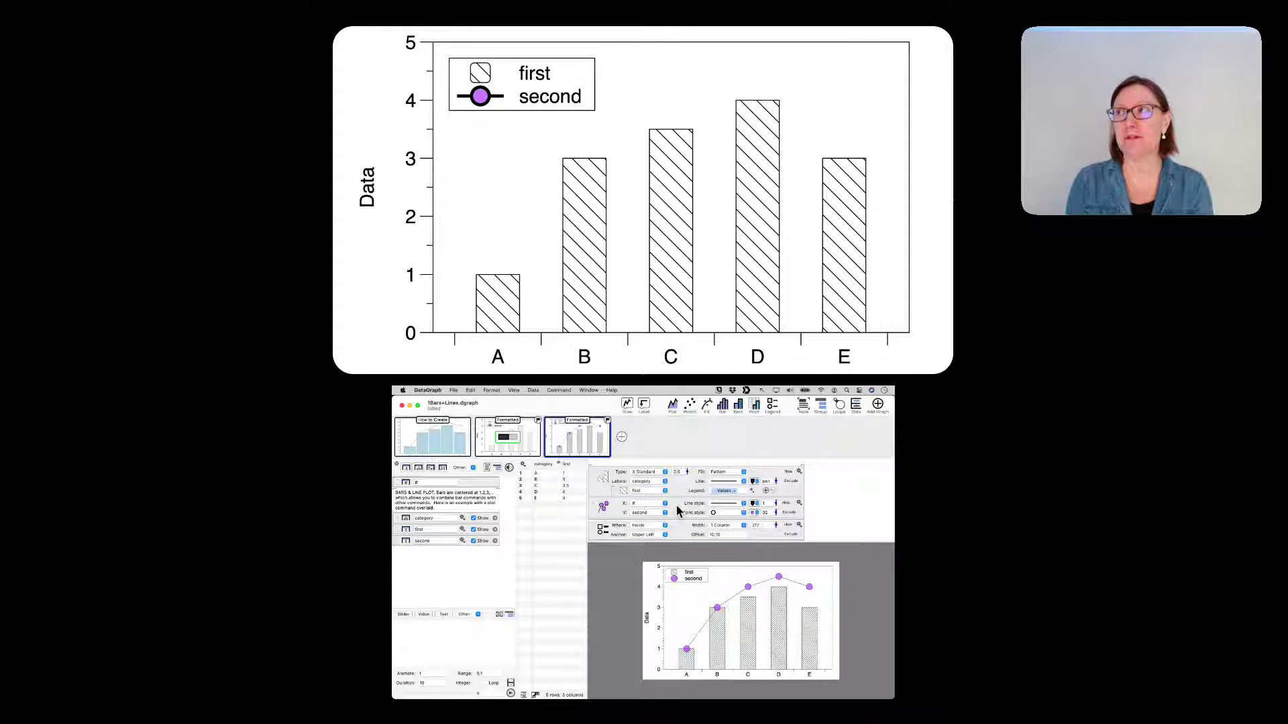
click(532, 391)
mouse_move(517, 391)
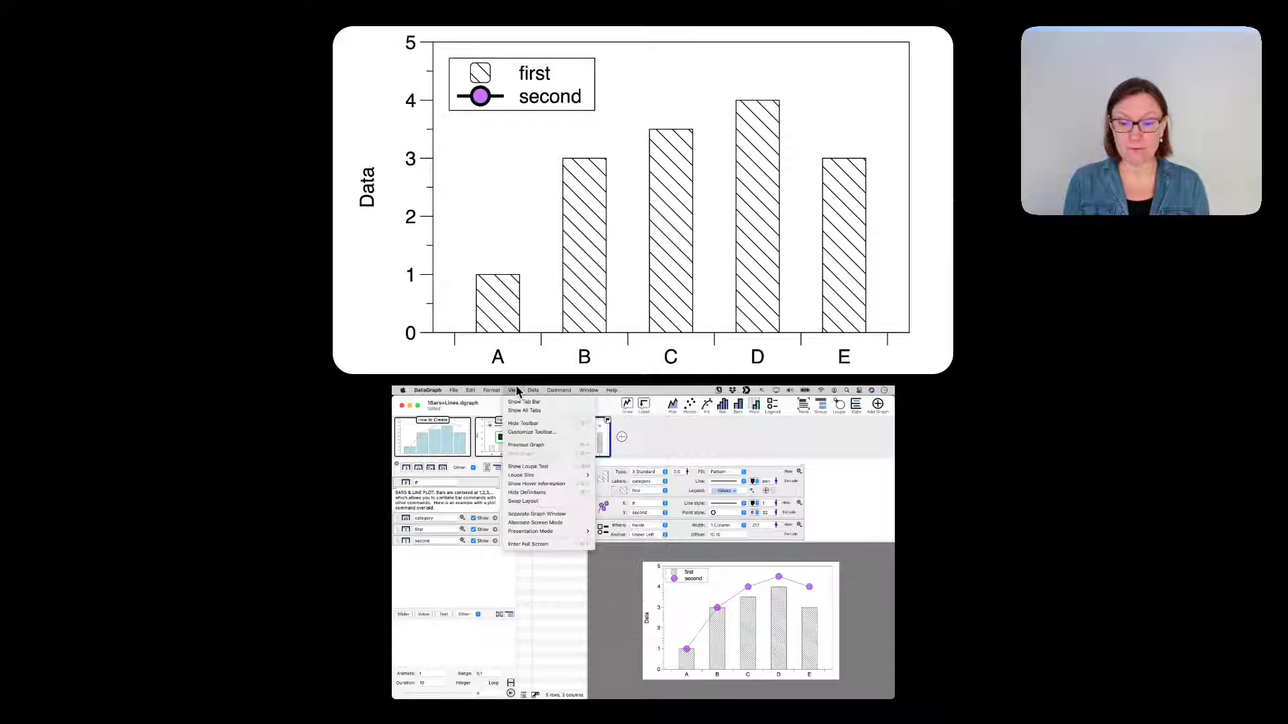
mouse_move(526, 530)
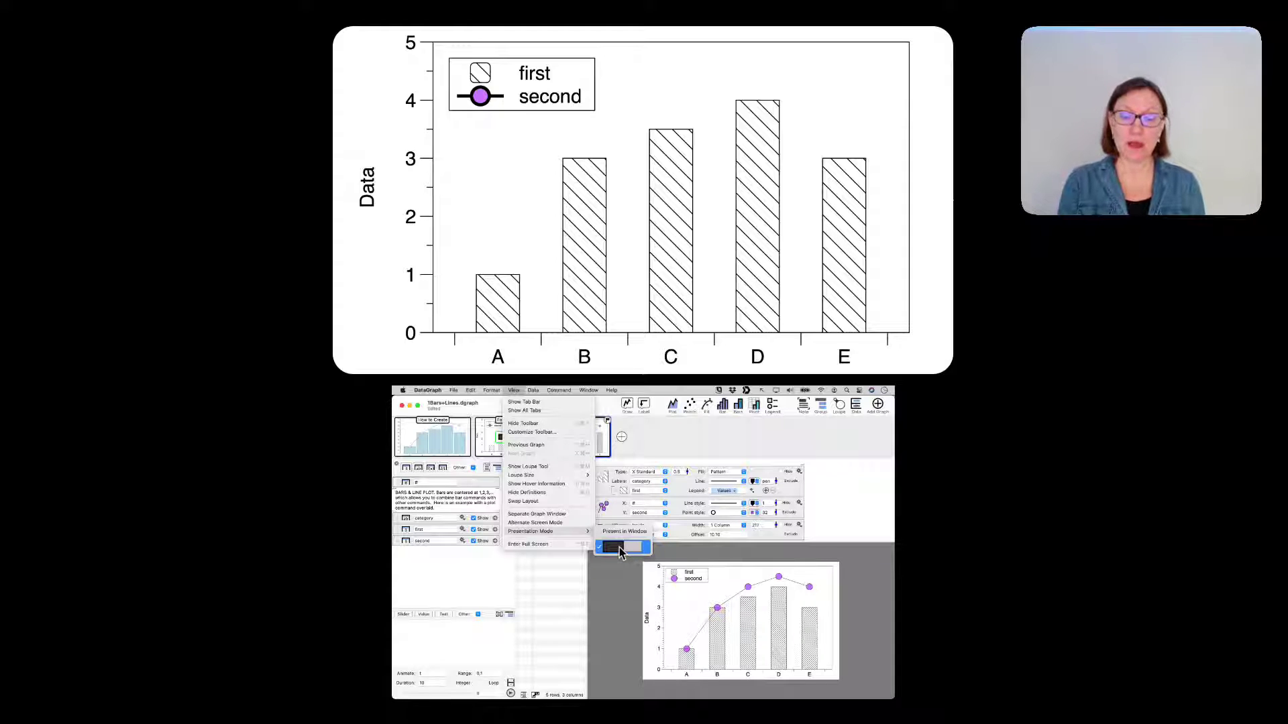
click(553, 578)
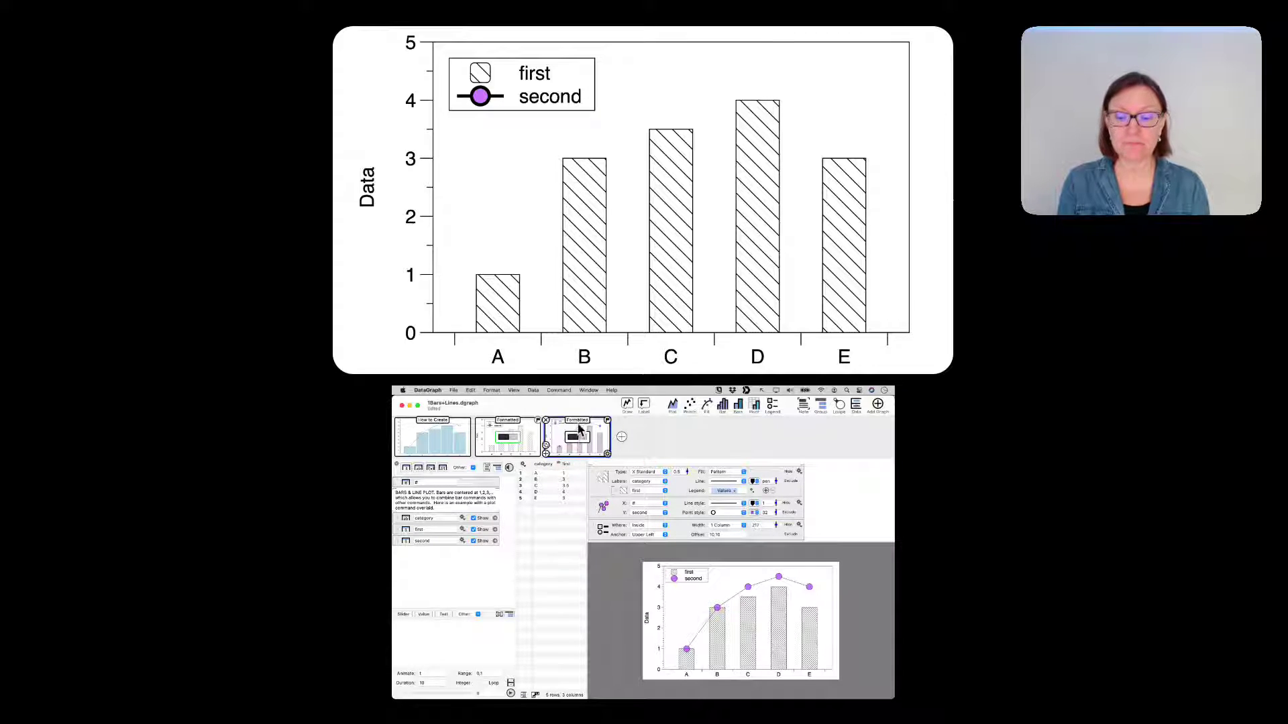
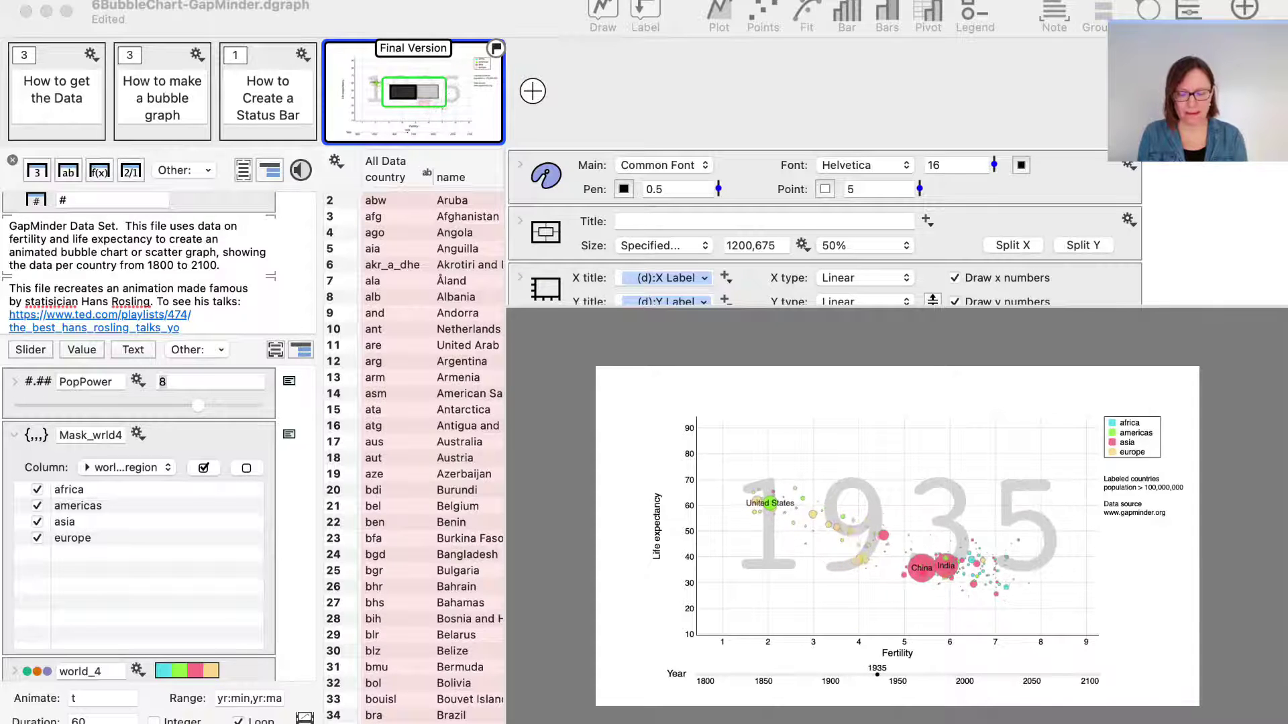
- Widen the data table and enlarge the column list above the variables in the GapMinder bubble chart file
drag(505, 581, 764, 552)
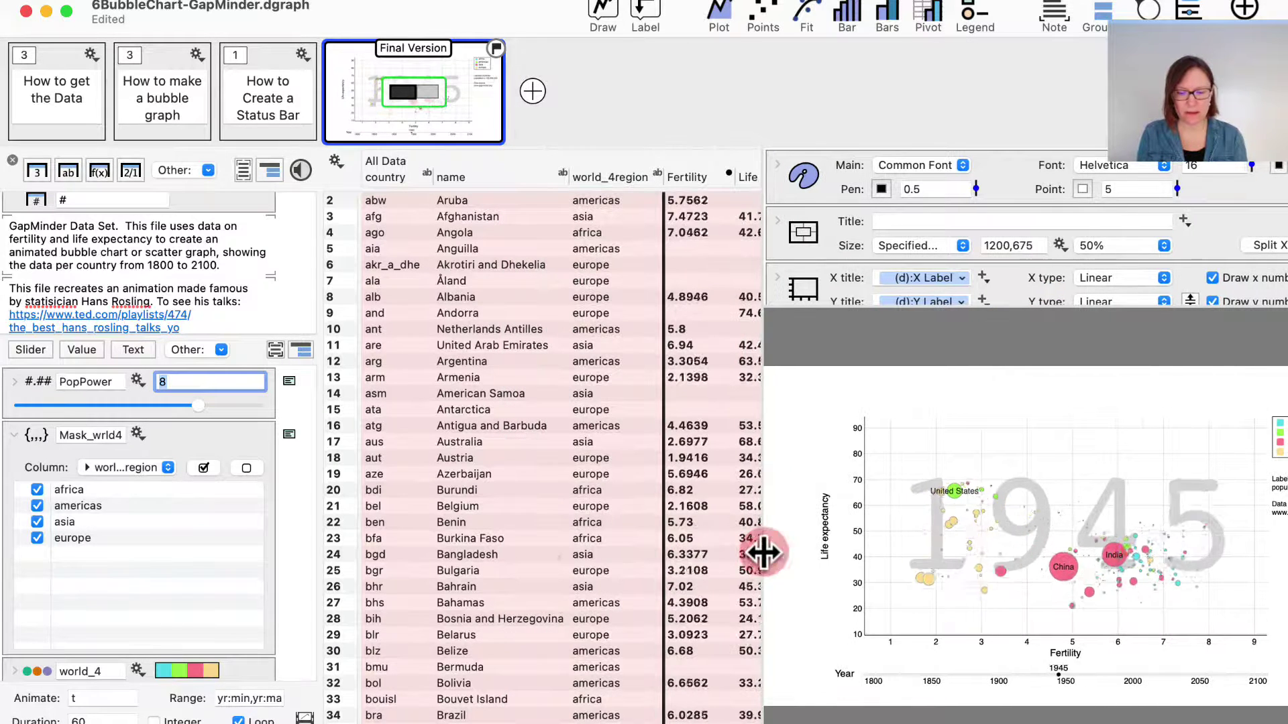
drag(241, 336, 257, 560)
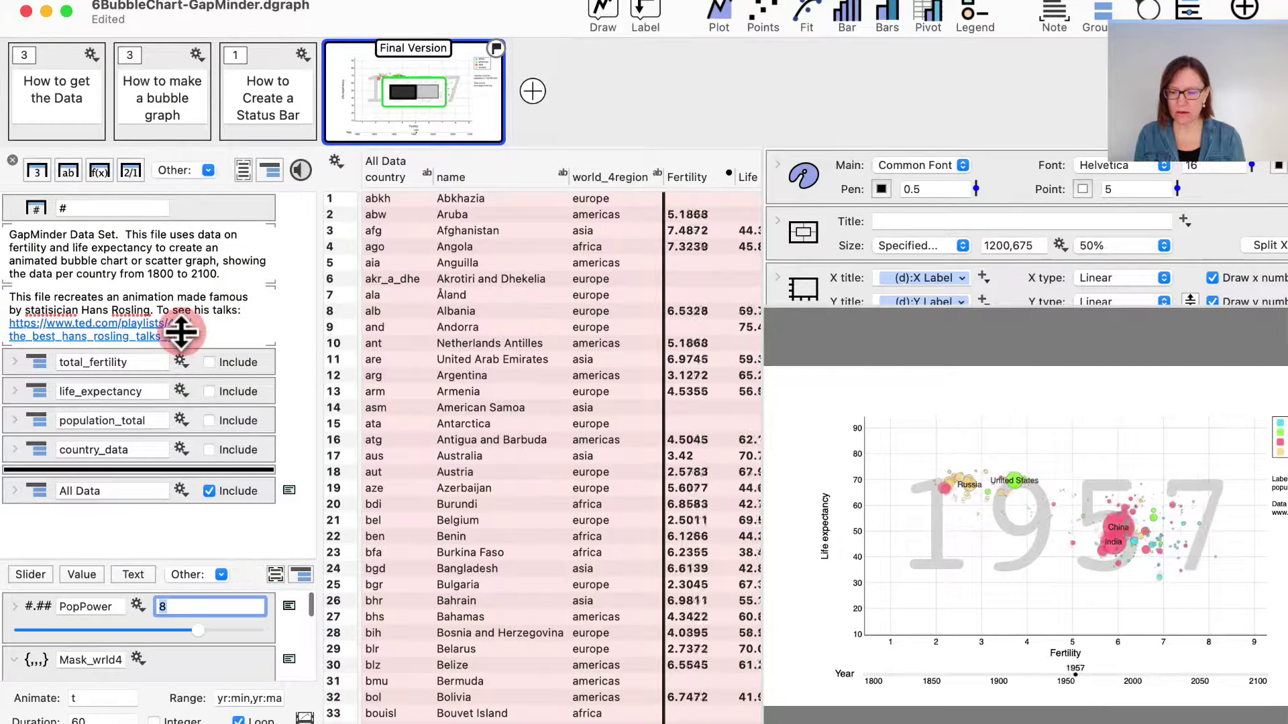
- Exclude All Data, include total_fertility, life_expectancy and population_total instead, and widen the data table to look through their rows
click(220, 492)
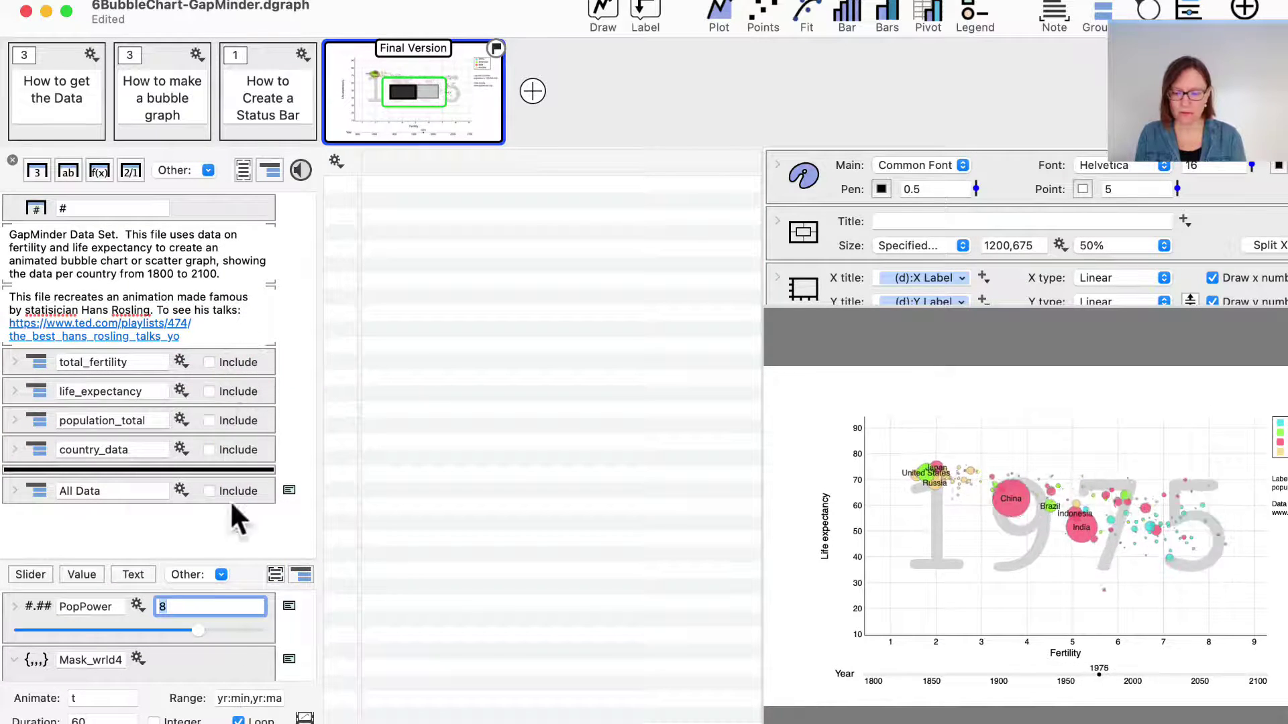
click(211, 363)
click(215, 389)
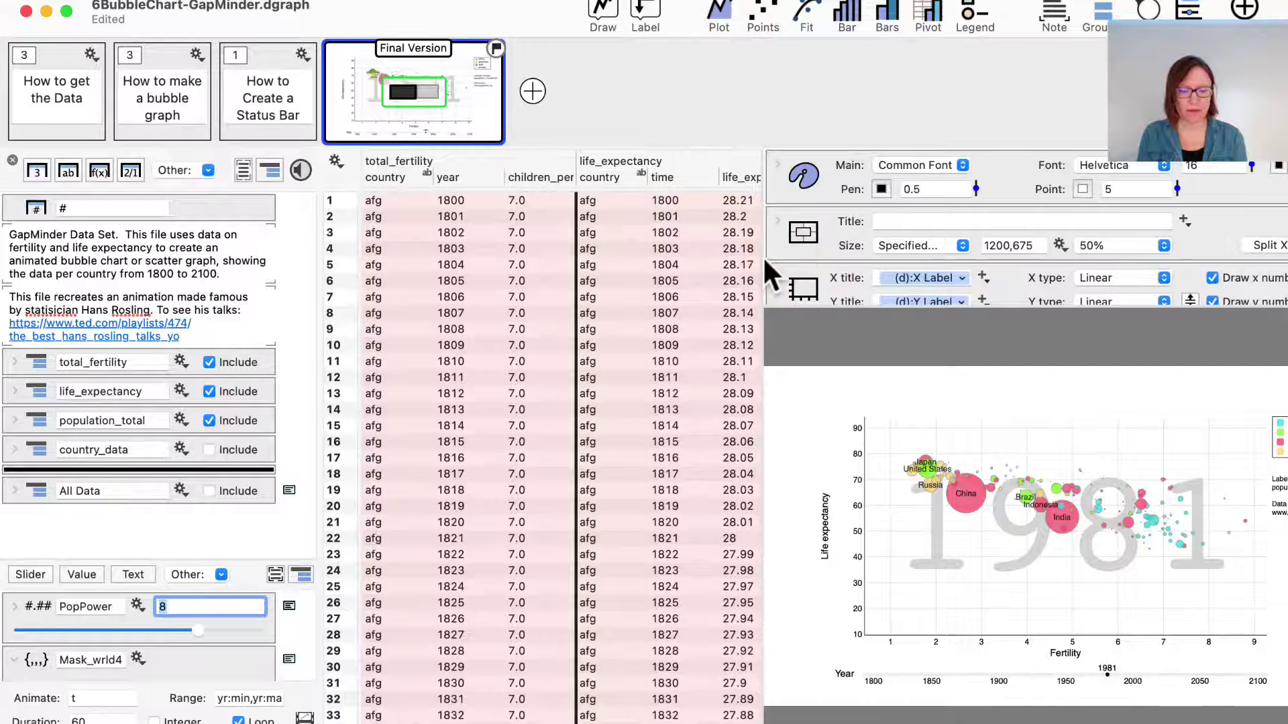
drag(765, 255, 1073, 224)
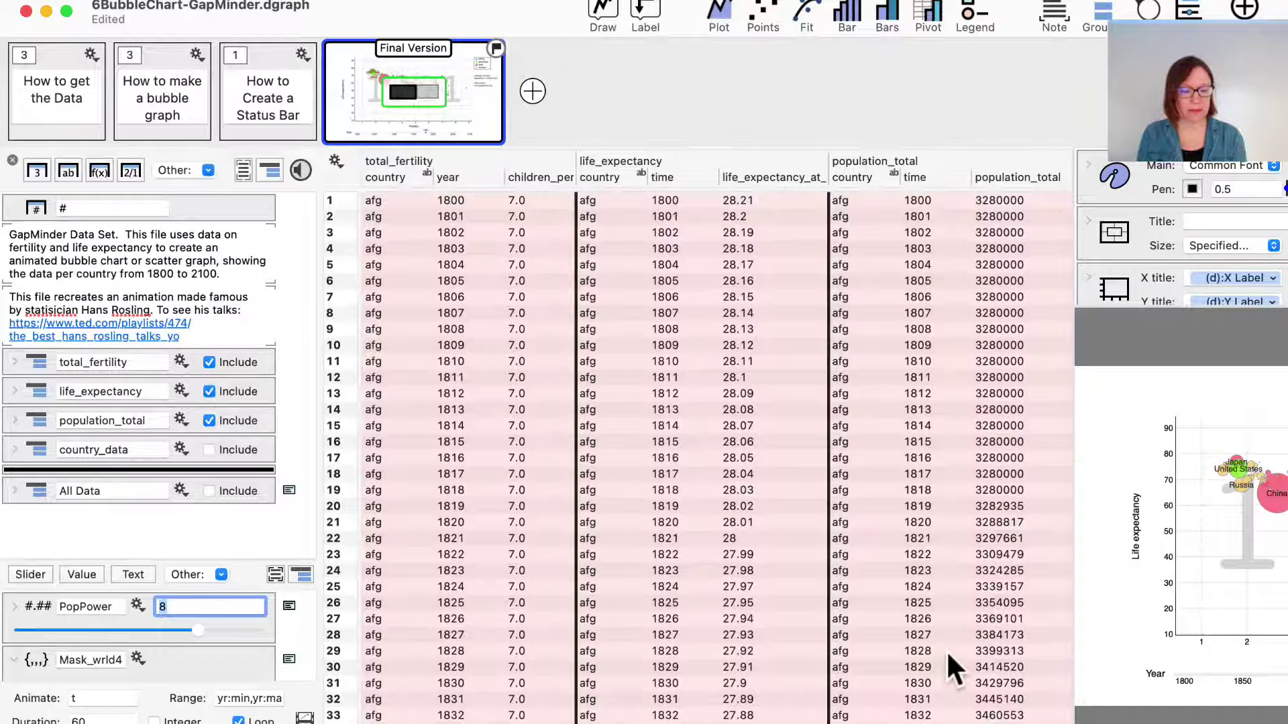
scroll(569, 588, down, 20)
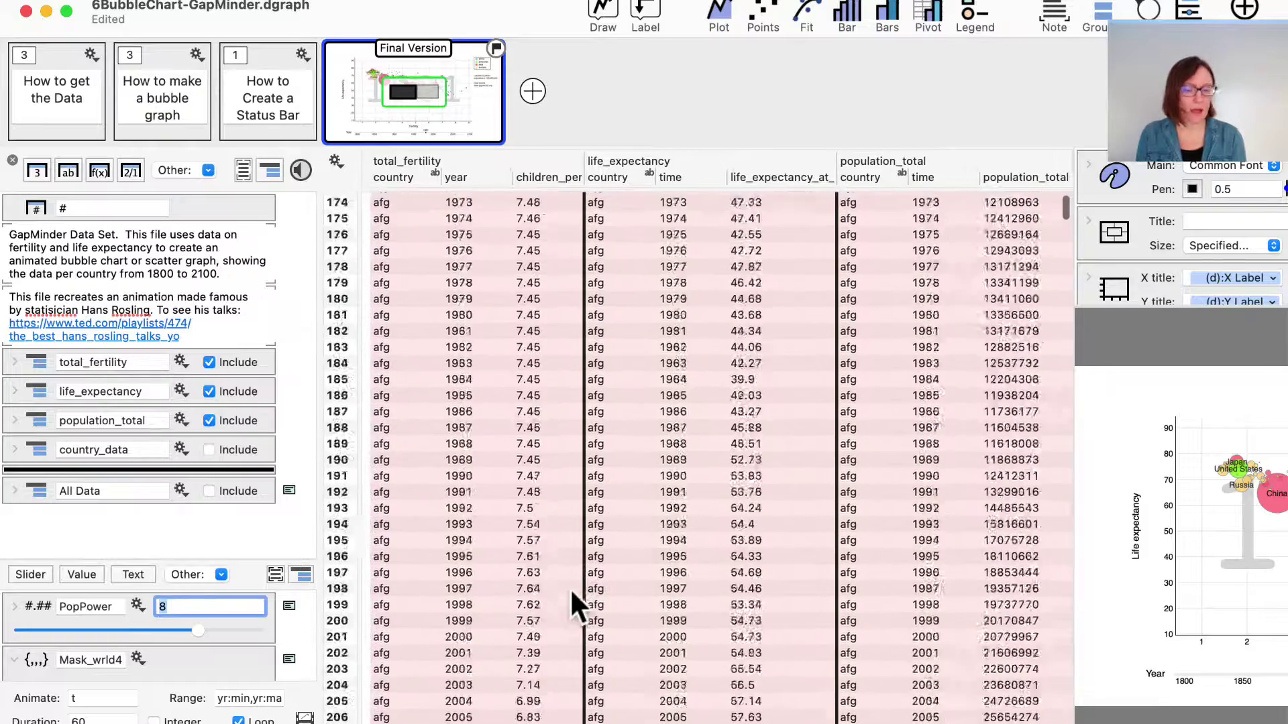
drag(1069, 210, 986, 208)
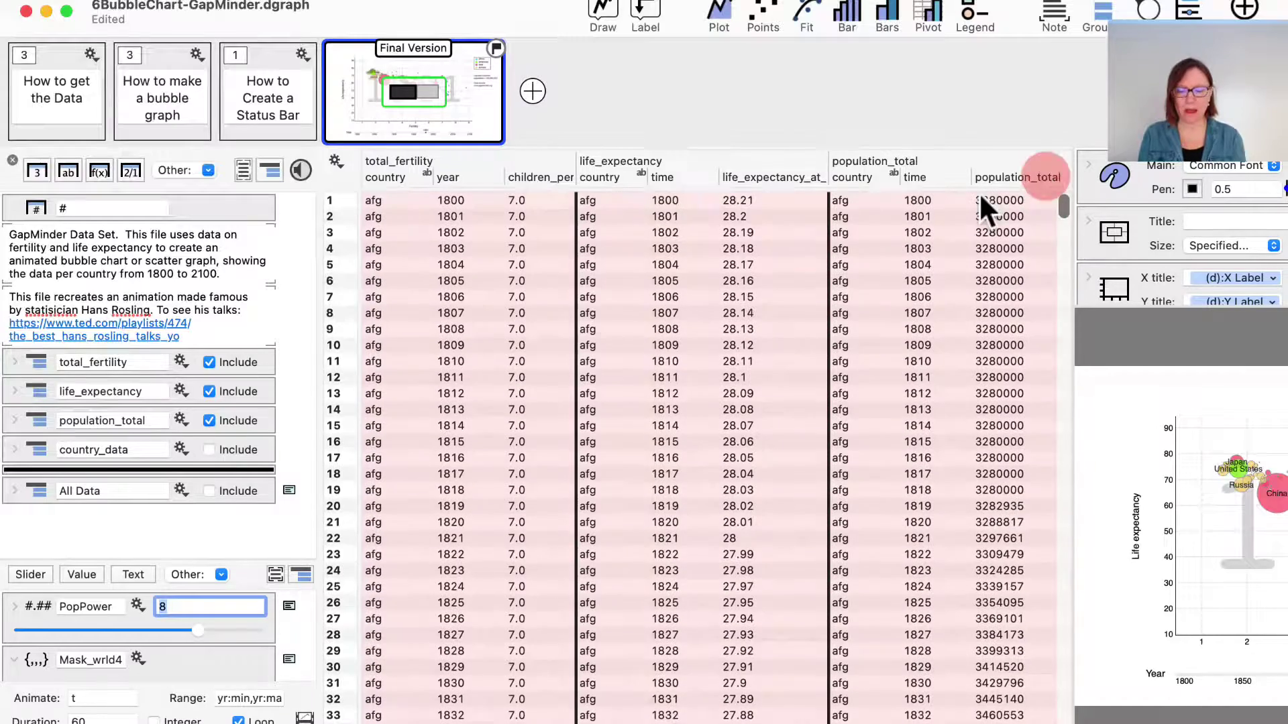
- Include the All Data group again and exclude life_expectancy, total_fertility and population_total from the data table
click(221, 491)
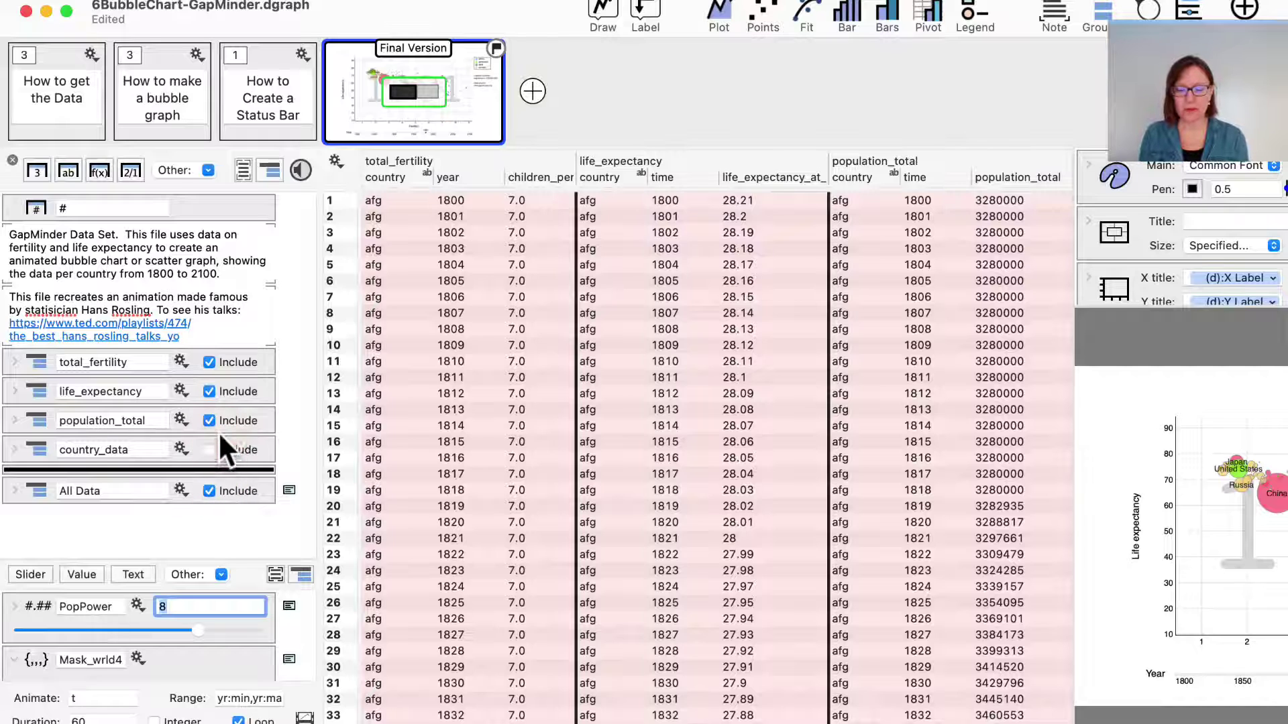
click(215, 392)
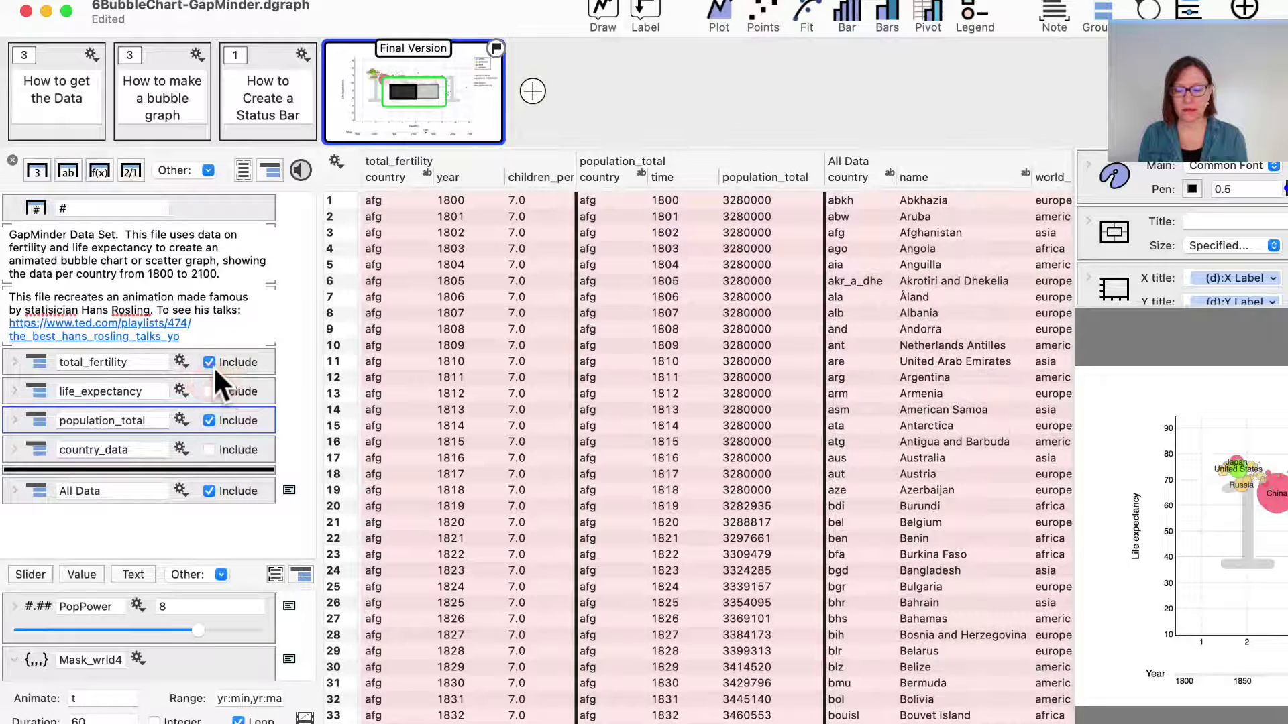
click(215, 376)
click(210, 362)
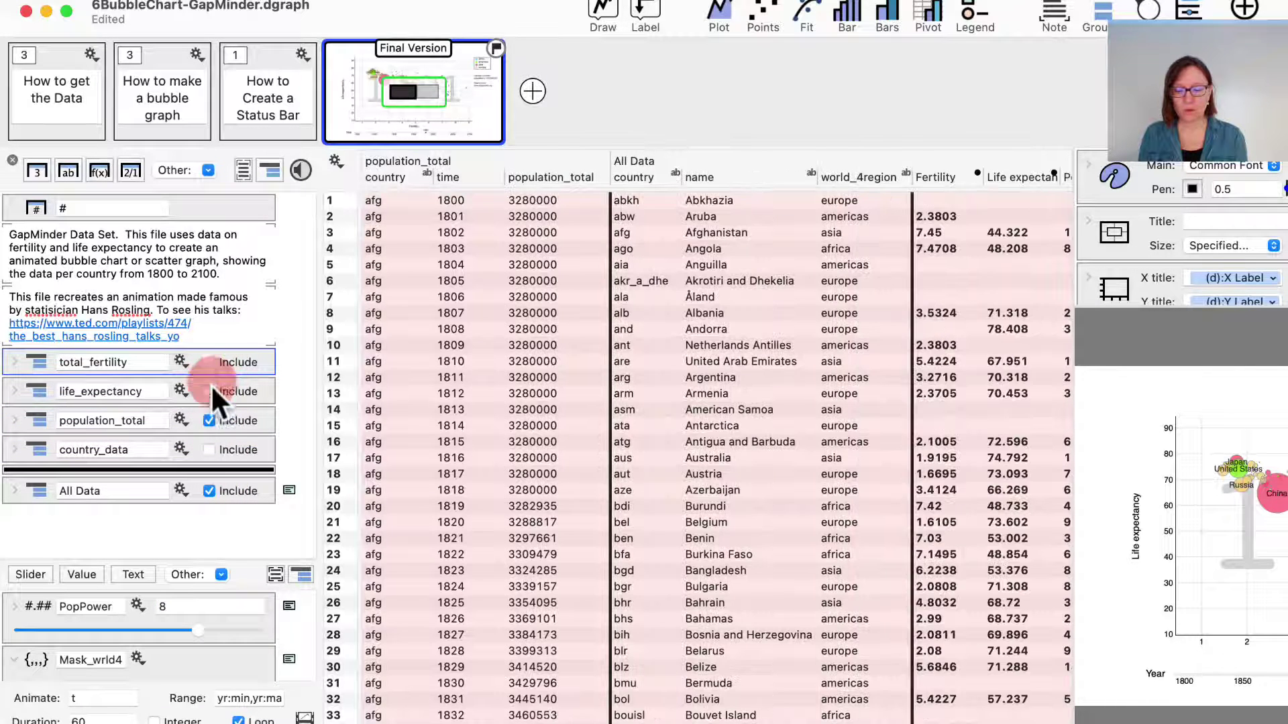
click(210, 421)
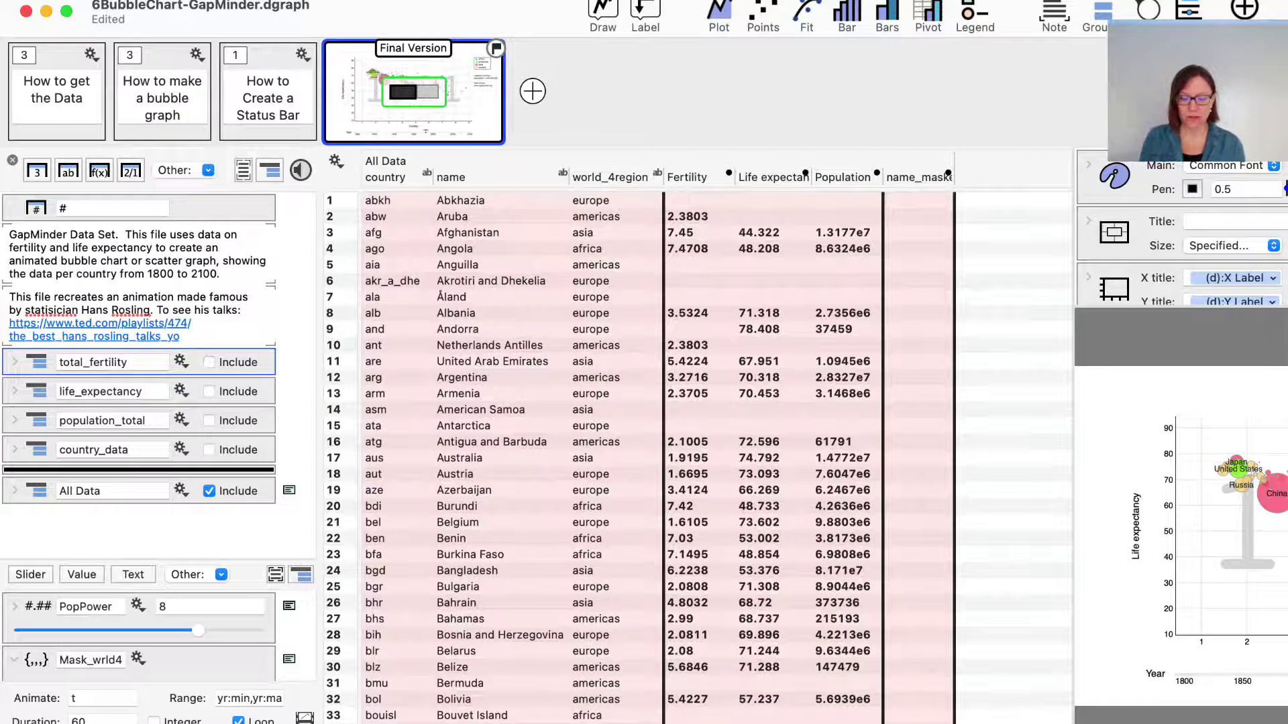
- Scrub the GapMinder animation to 2055 and adjust the data table's width to show the All Data columns beside the graph
mouse_move(137, 723)
mouse_down()
mouse_move(106, 723)
mouse_move(211, 723)
mouse_move(99, 723)
mouse_move(187, 723)
mouse_move(153, 723)
mouse_up()
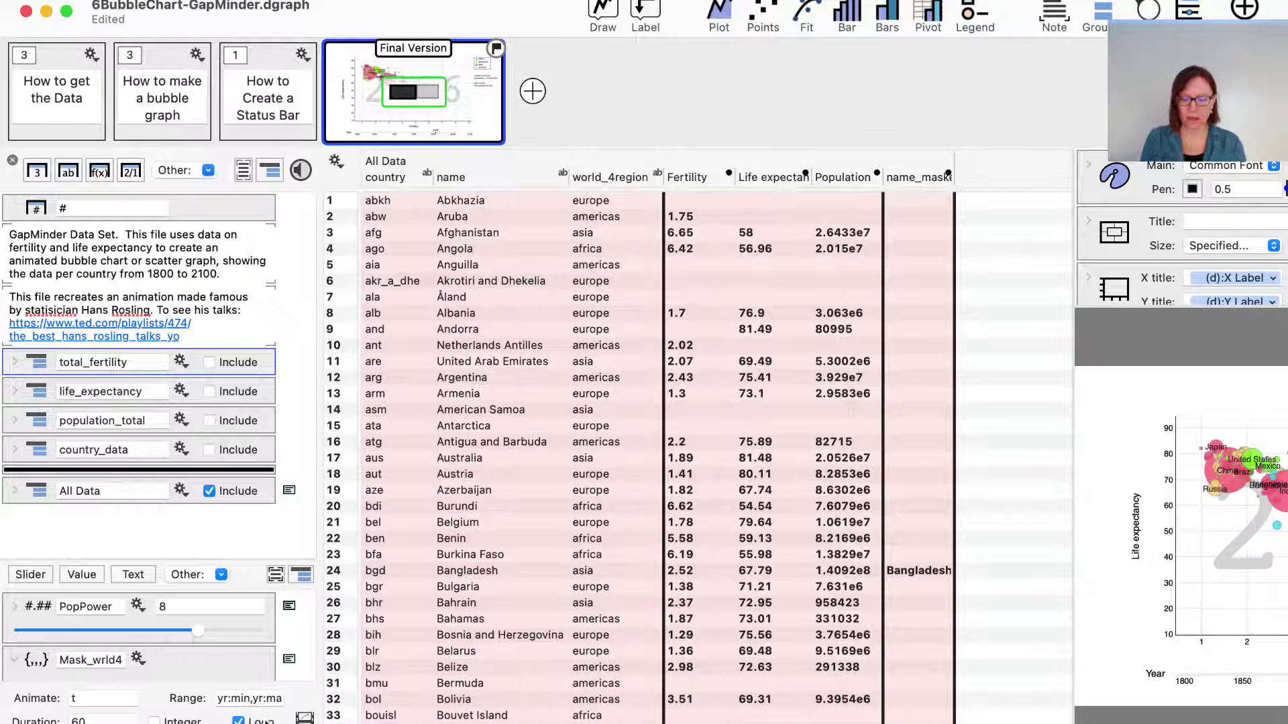
drag(153, 723, 189, 723)
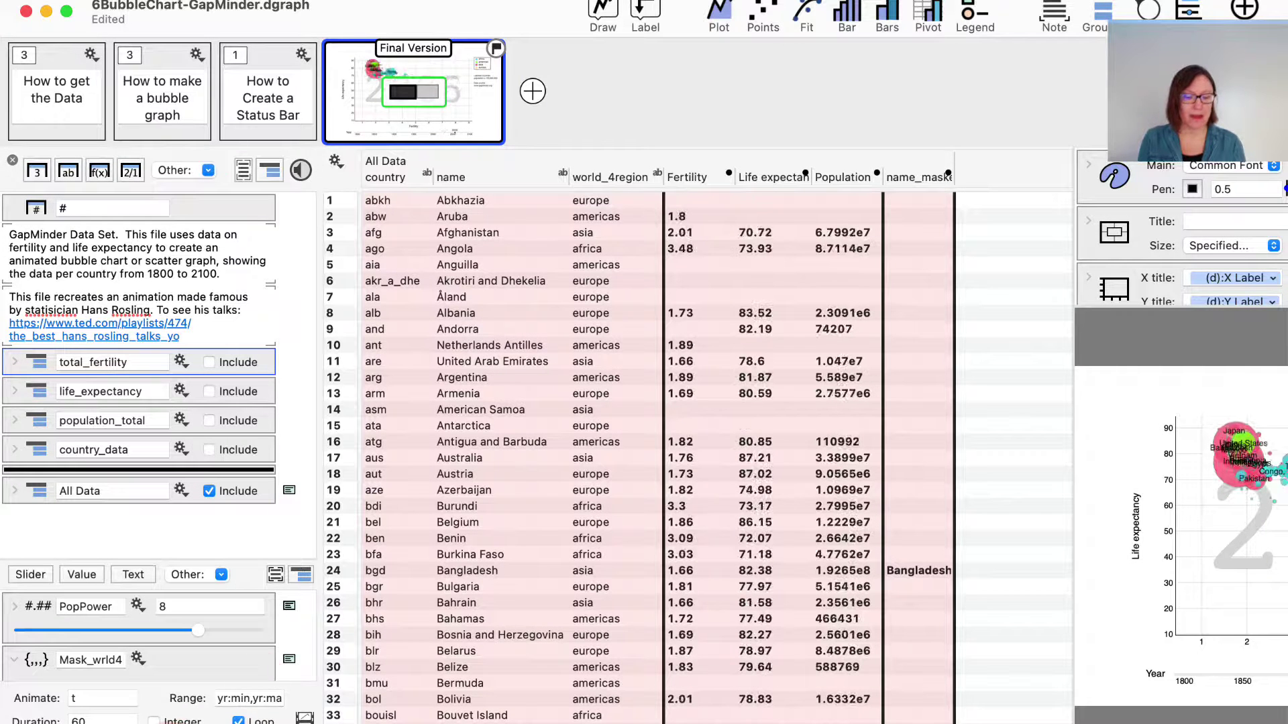
drag(1072, 329, 733, 333)
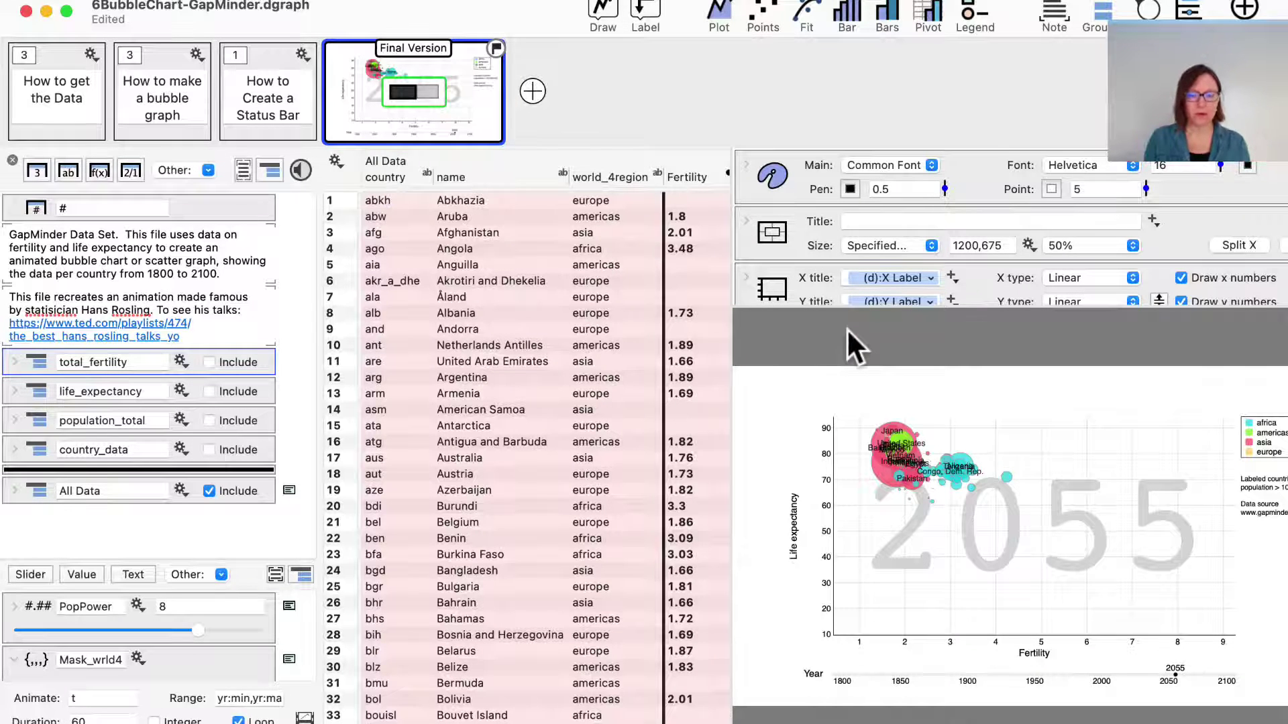
drag(732, 315, 974, 329)
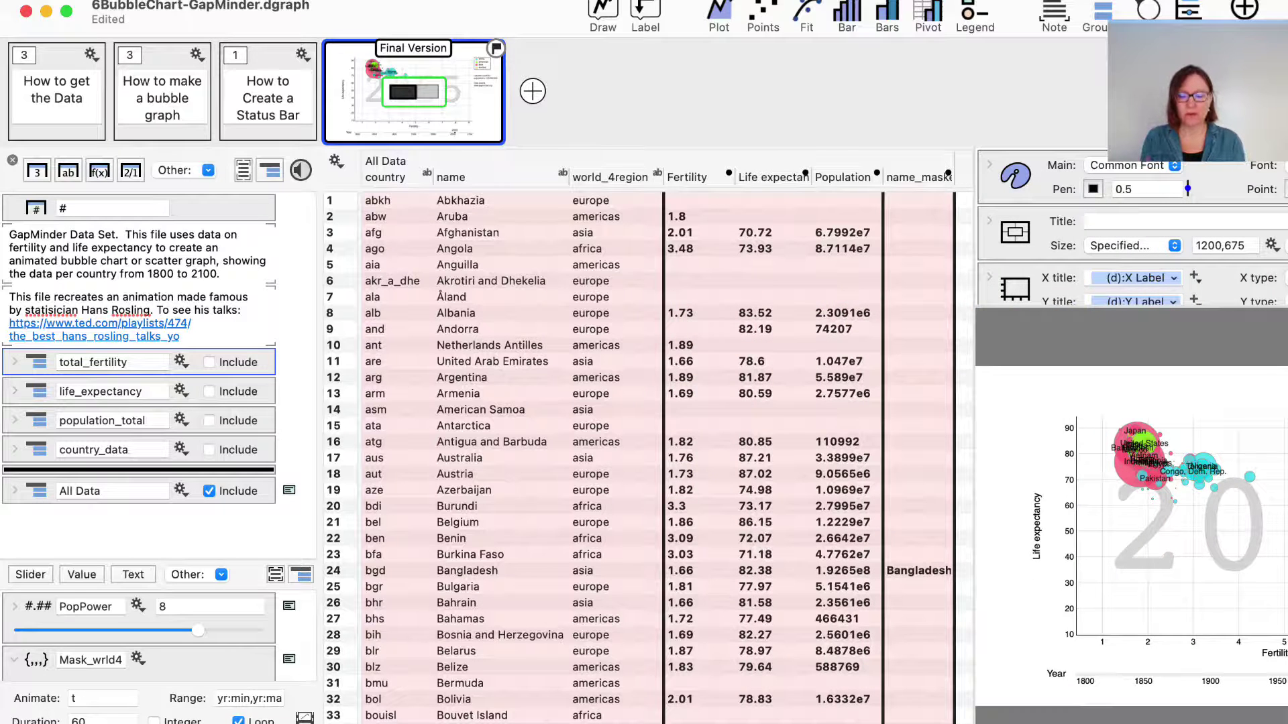
- Scrub the animation back to an earlier year, forward to 2039, and narrow the data table to reveal more of the bubble chart
drag(169, 723, 111, 723)
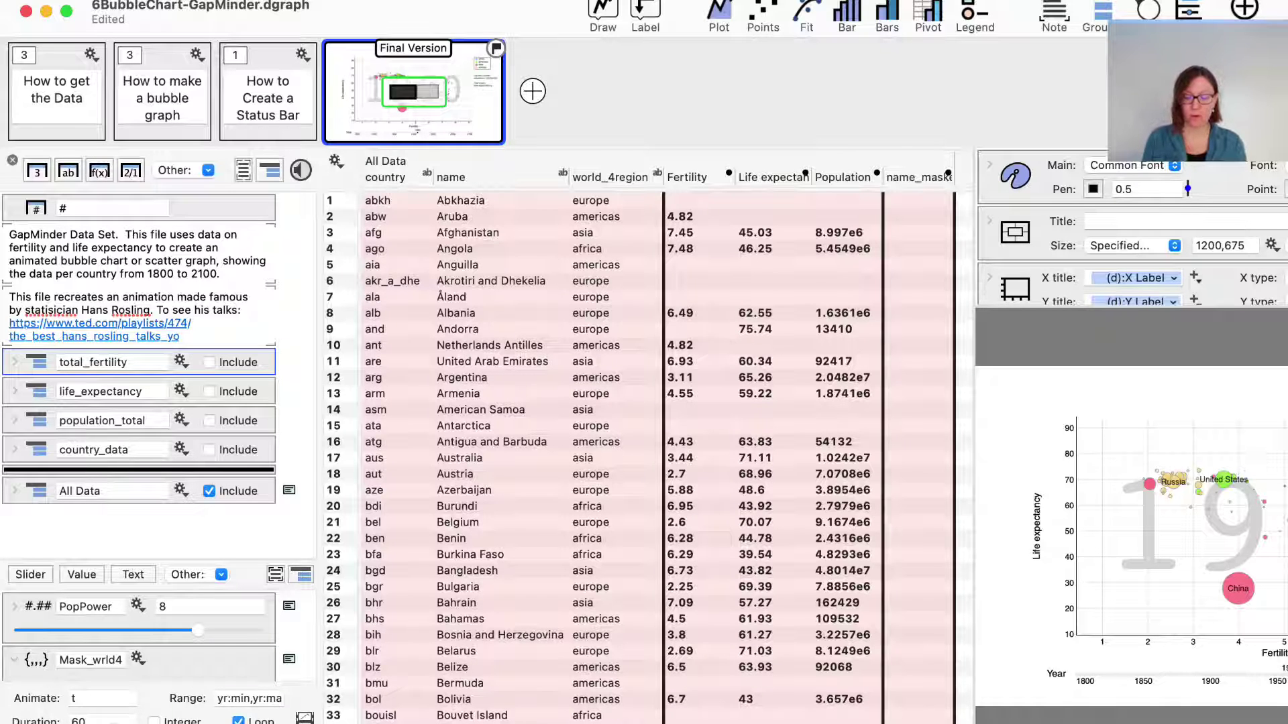
drag(112, 723, 163, 723)
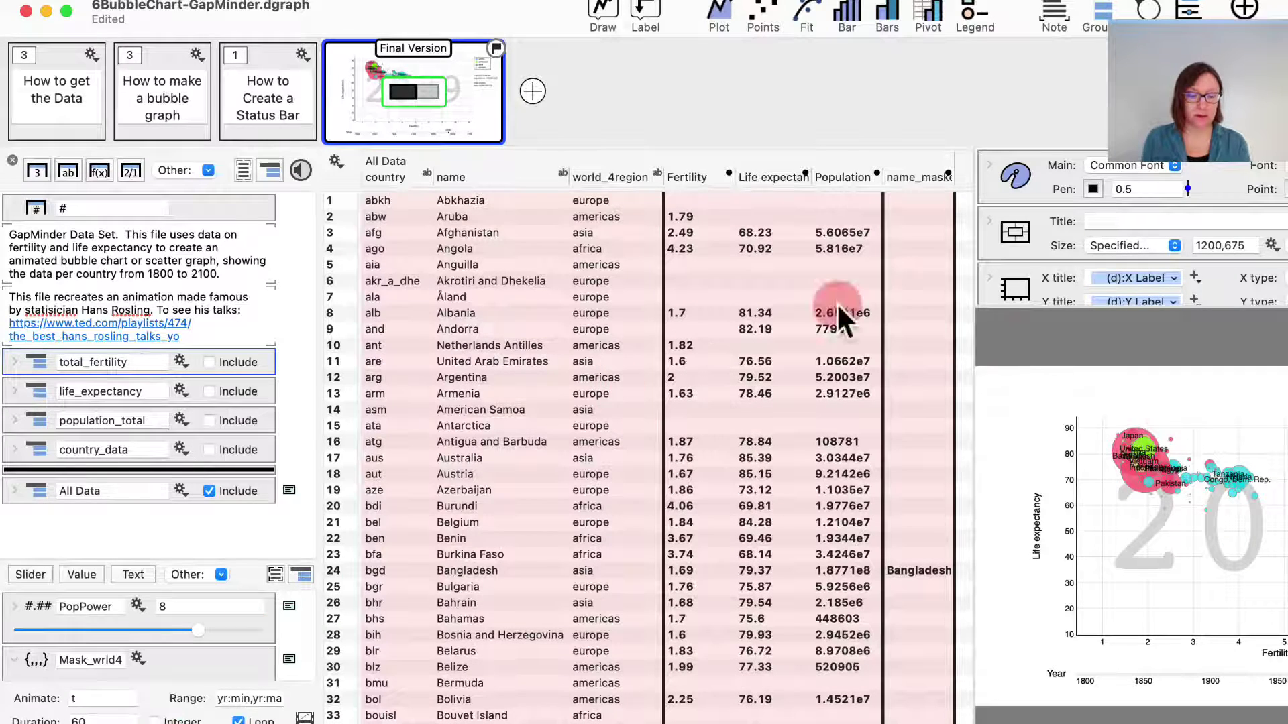
drag(975, 336, 868, 326)
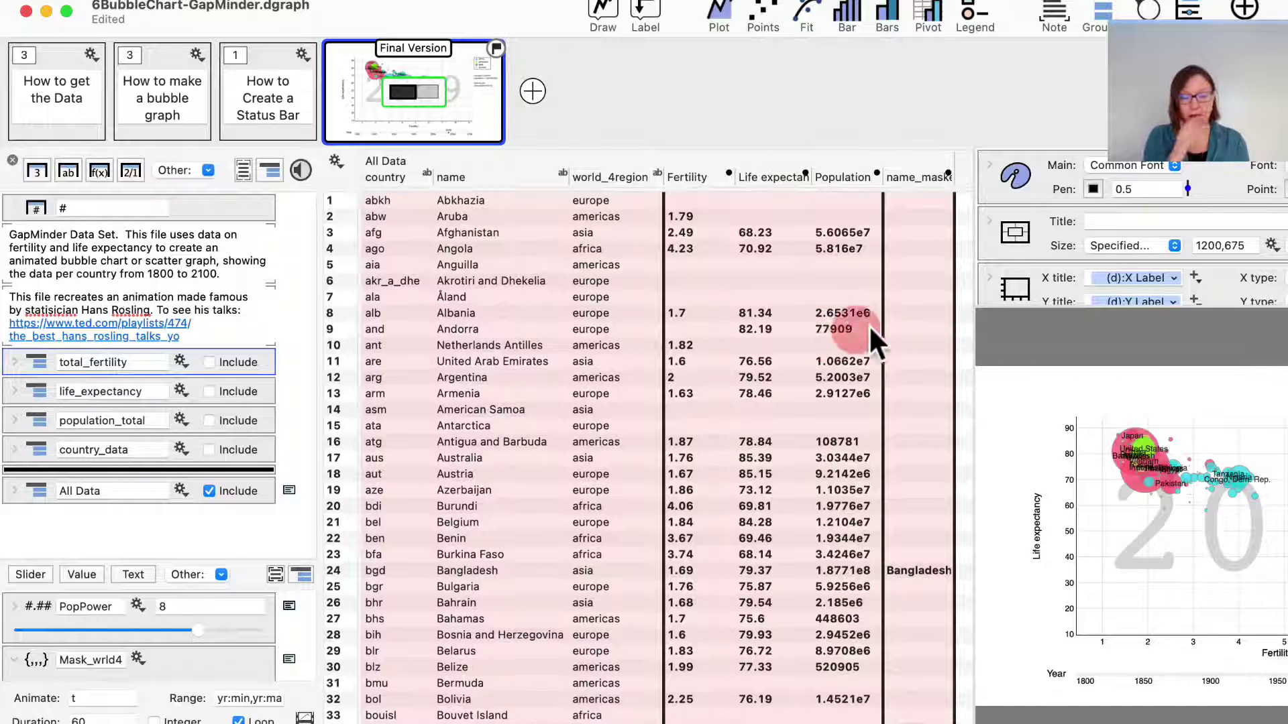
drag(972, 339, 822, 333)
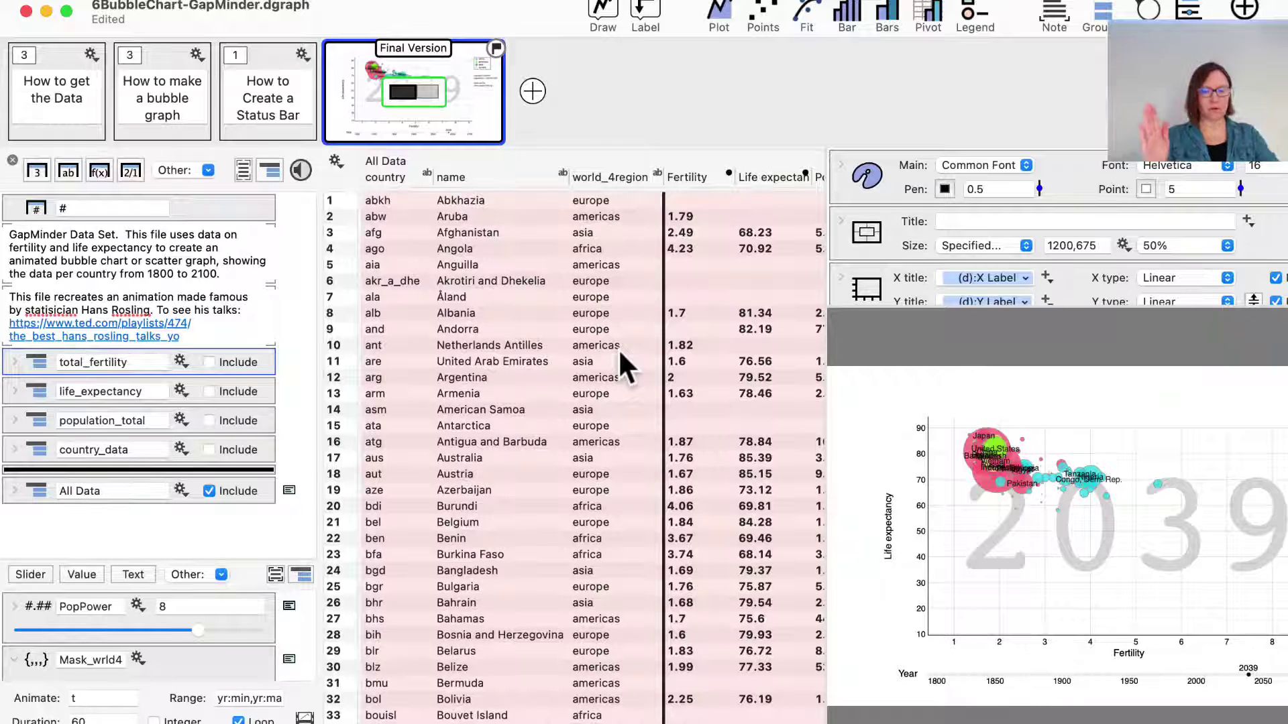
- Switch to the 5MovingBars--USEnergyProduction.dgraph file and widen its data table to show every MER_T01_02 column
click(511, 4)
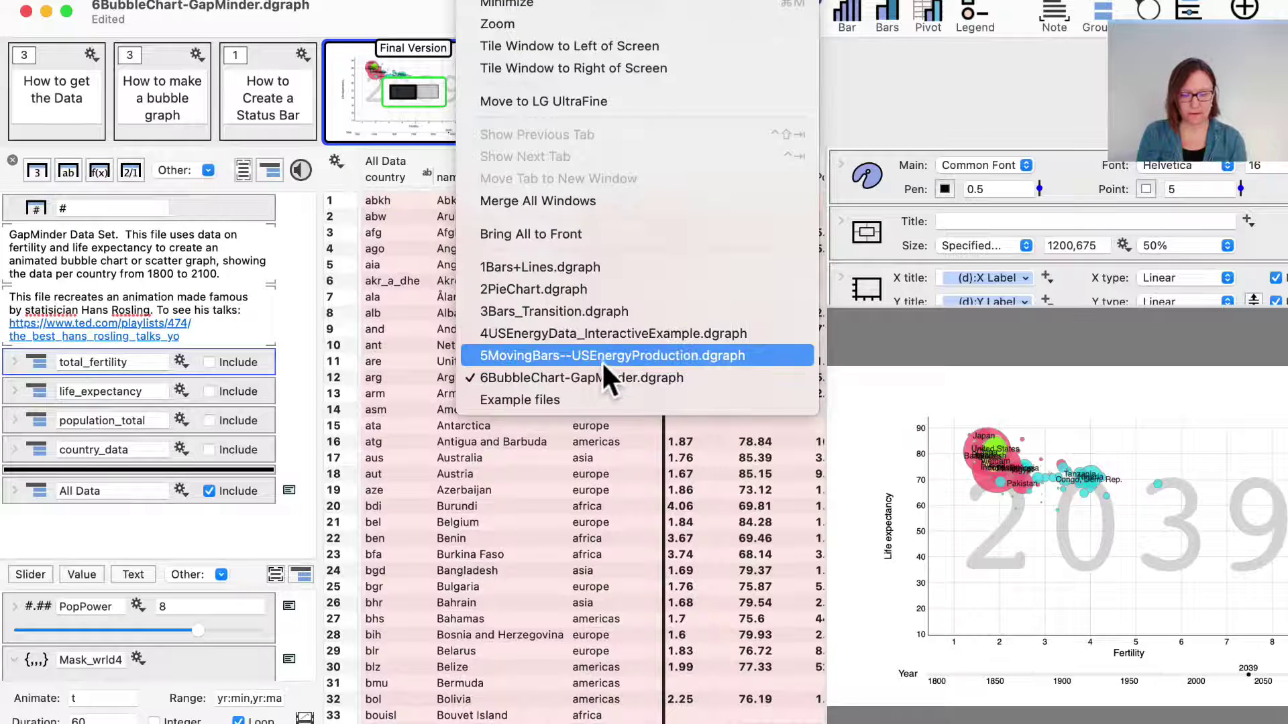
click(602, 358)
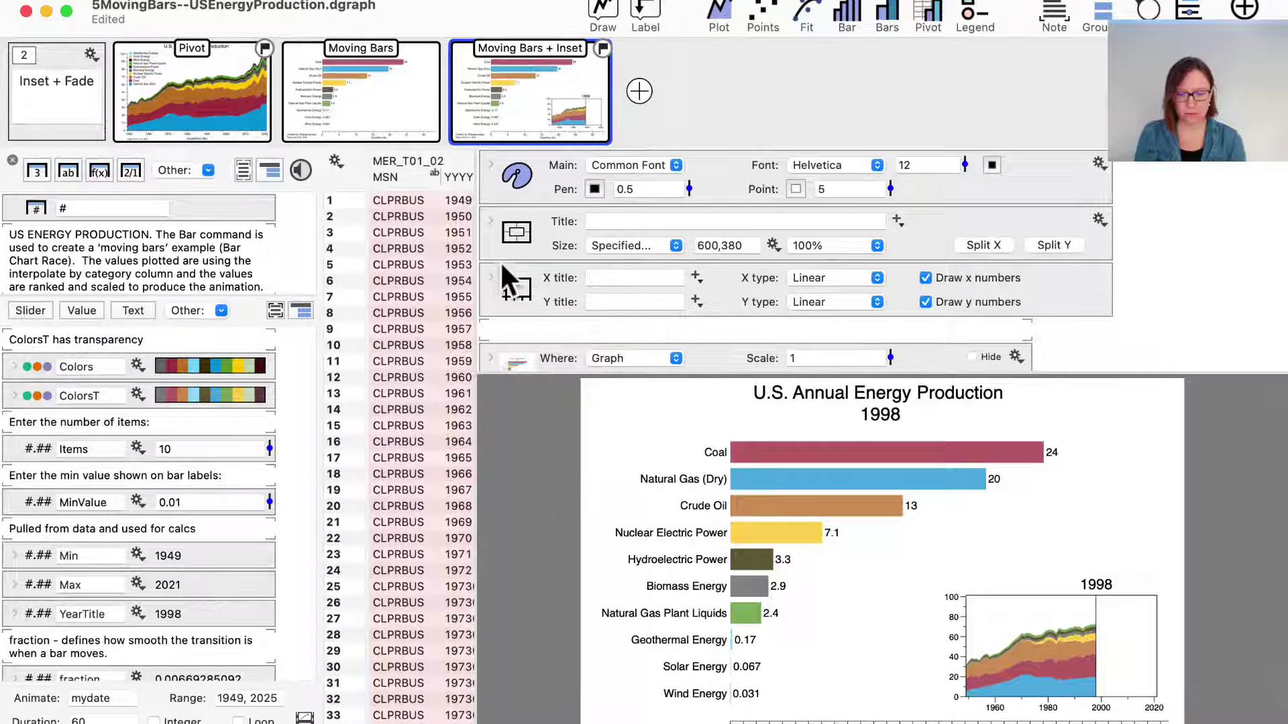
drag(475, 262, 843, 302)
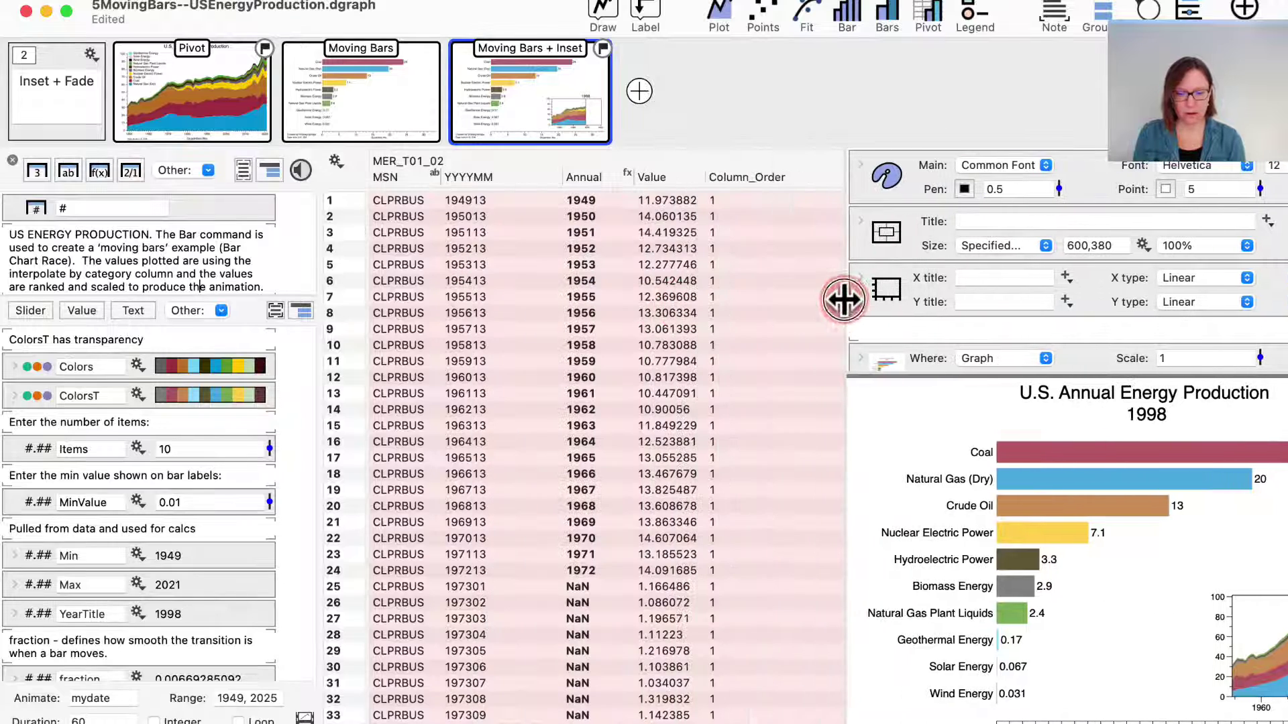
- Look through the rows of the MSN, YYYYMM and Value columns in MER_T01_02, returning to the first row
click(405, 176)
scroll(466, 382, down, 20)
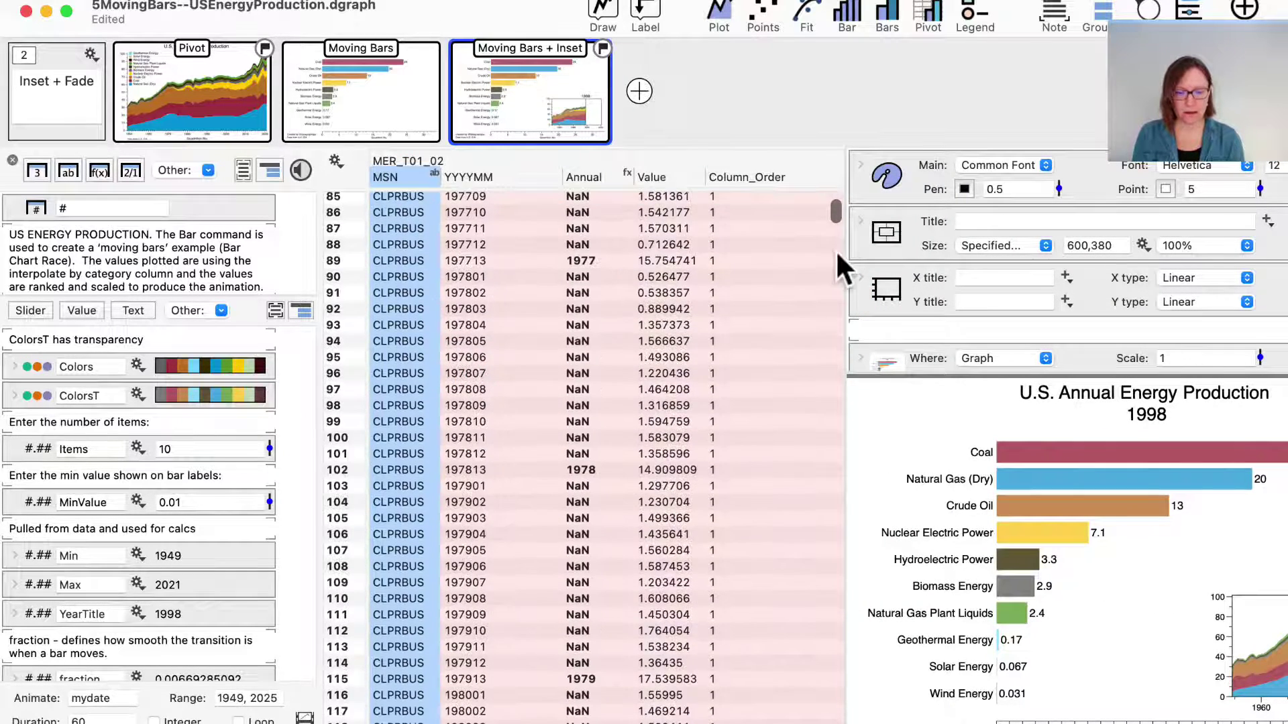
click(495, 173)
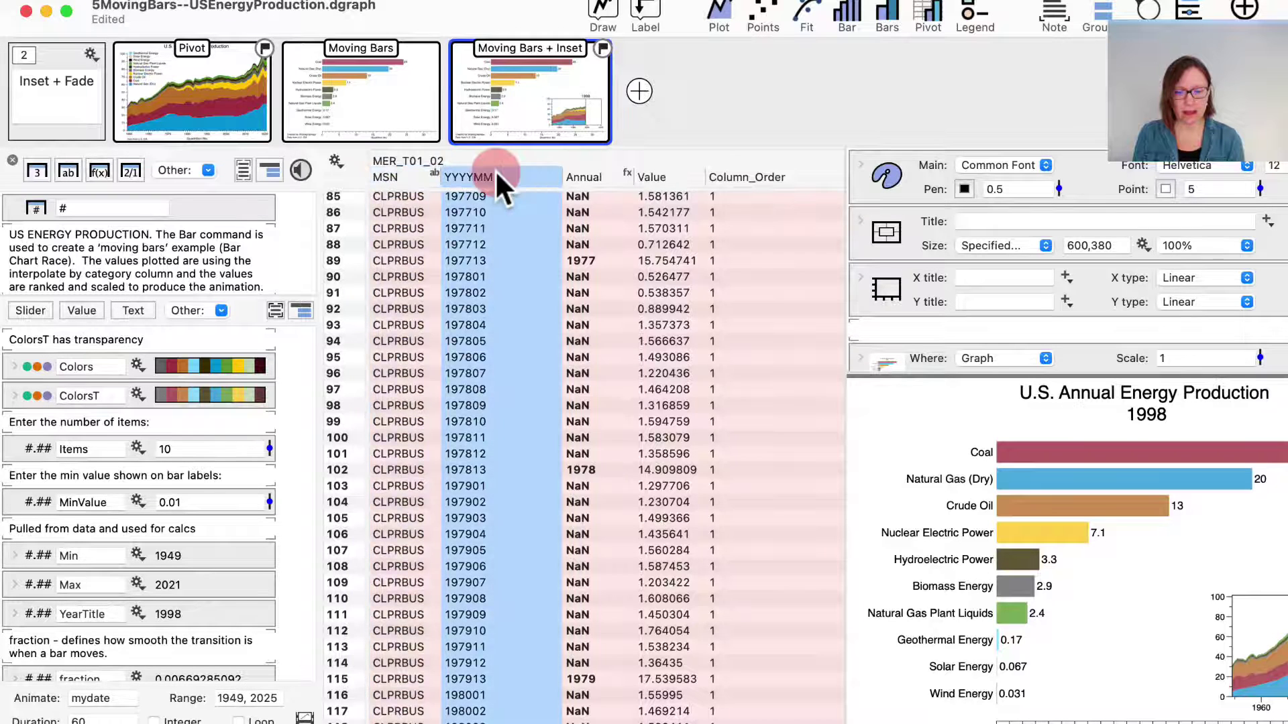
scroll(486, 427, up, 1)
click(673, 181)
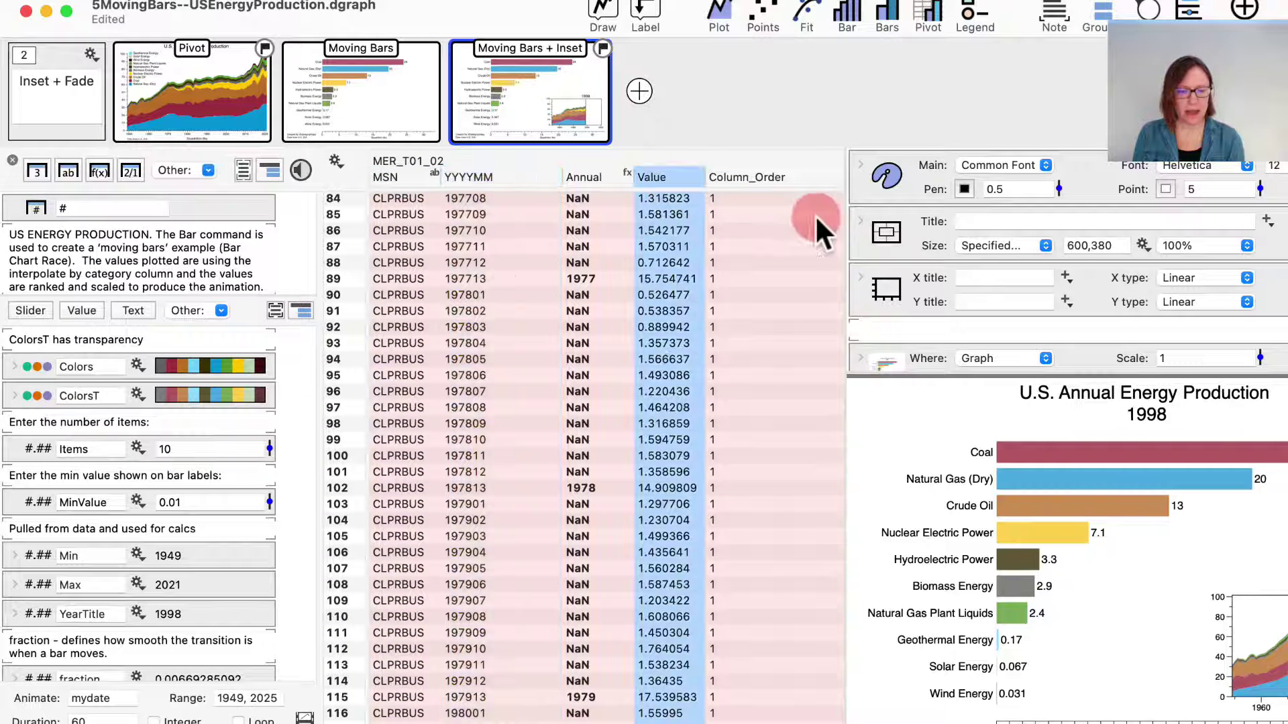
scroll(809, 231, down, 5)
mouse_move(835, 215)
mouse_down()
mouse_move(848, 474)
mouse_move(835, 711)
mouse_move(856, 445)
mouse_move(855, 202)
mouse_up()
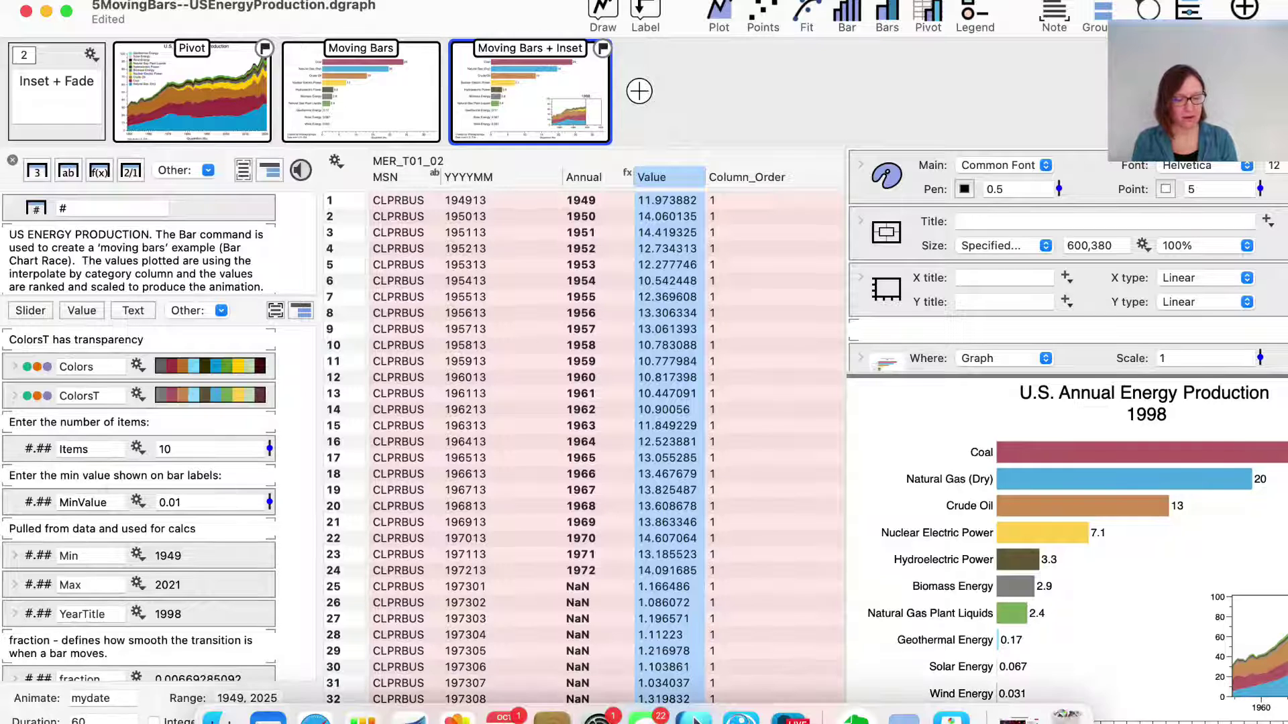
click(788, 719)
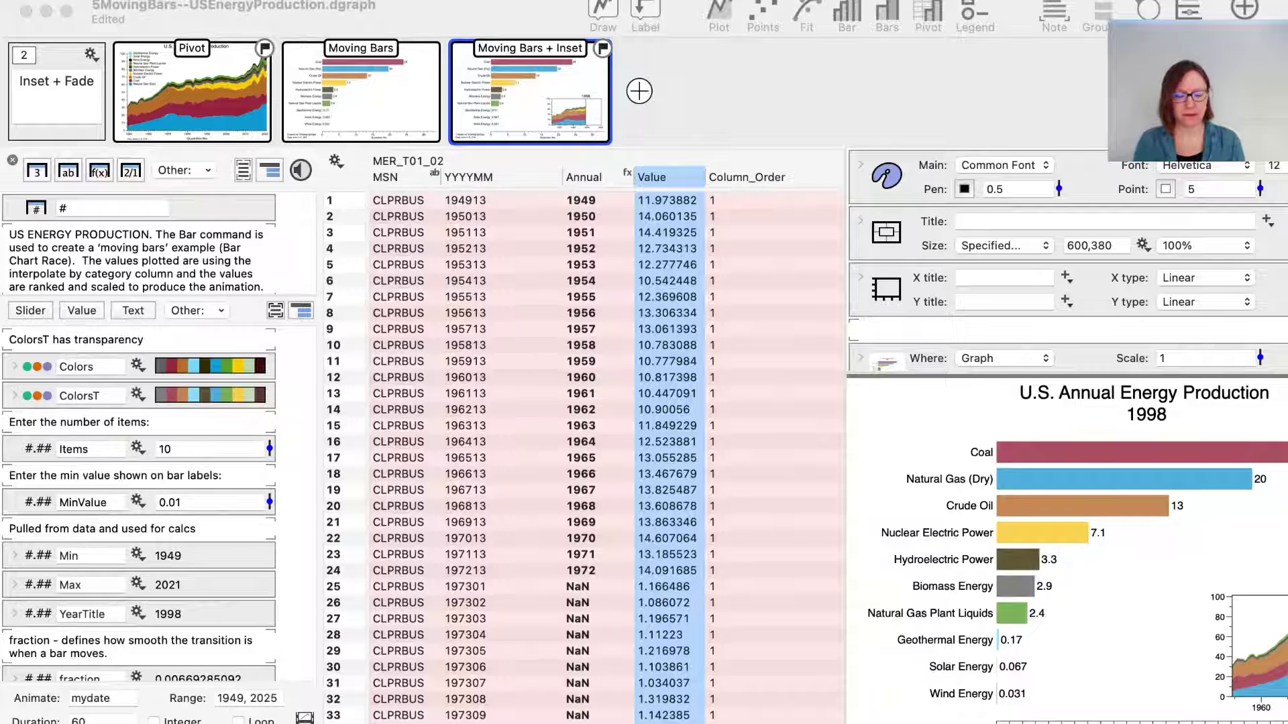
click(784, 627)
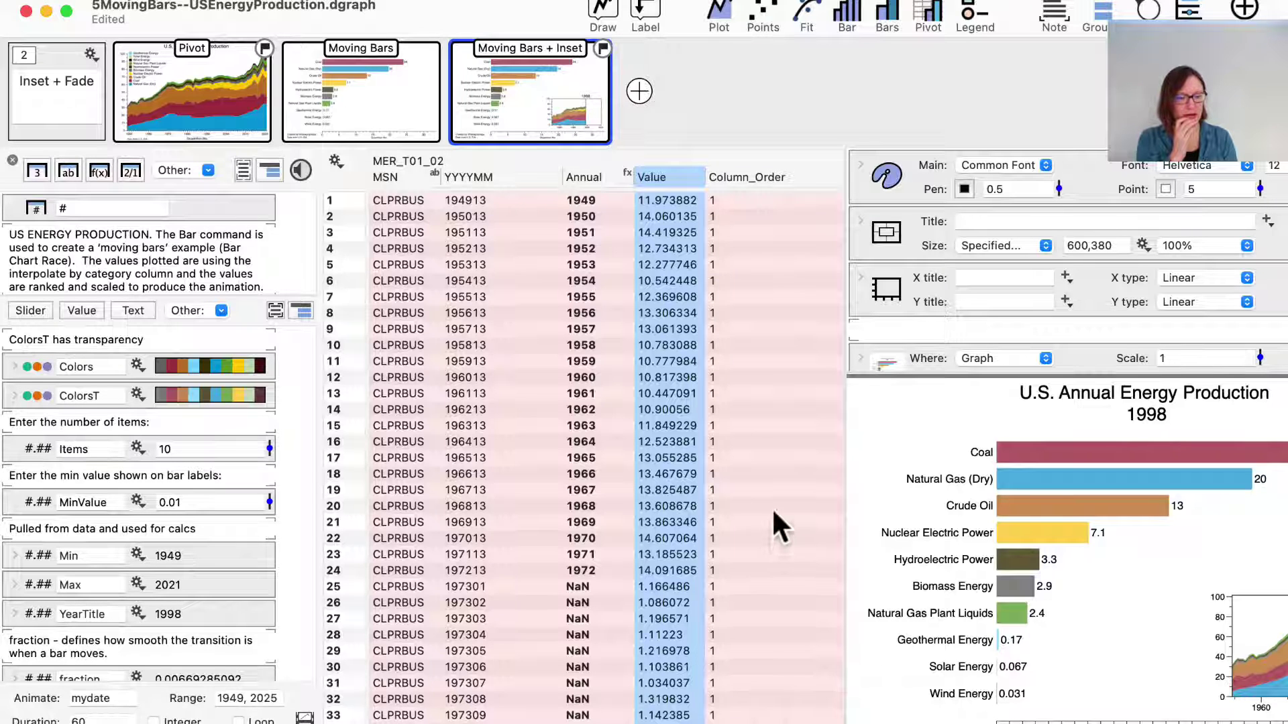
mouse_move(938, 712)
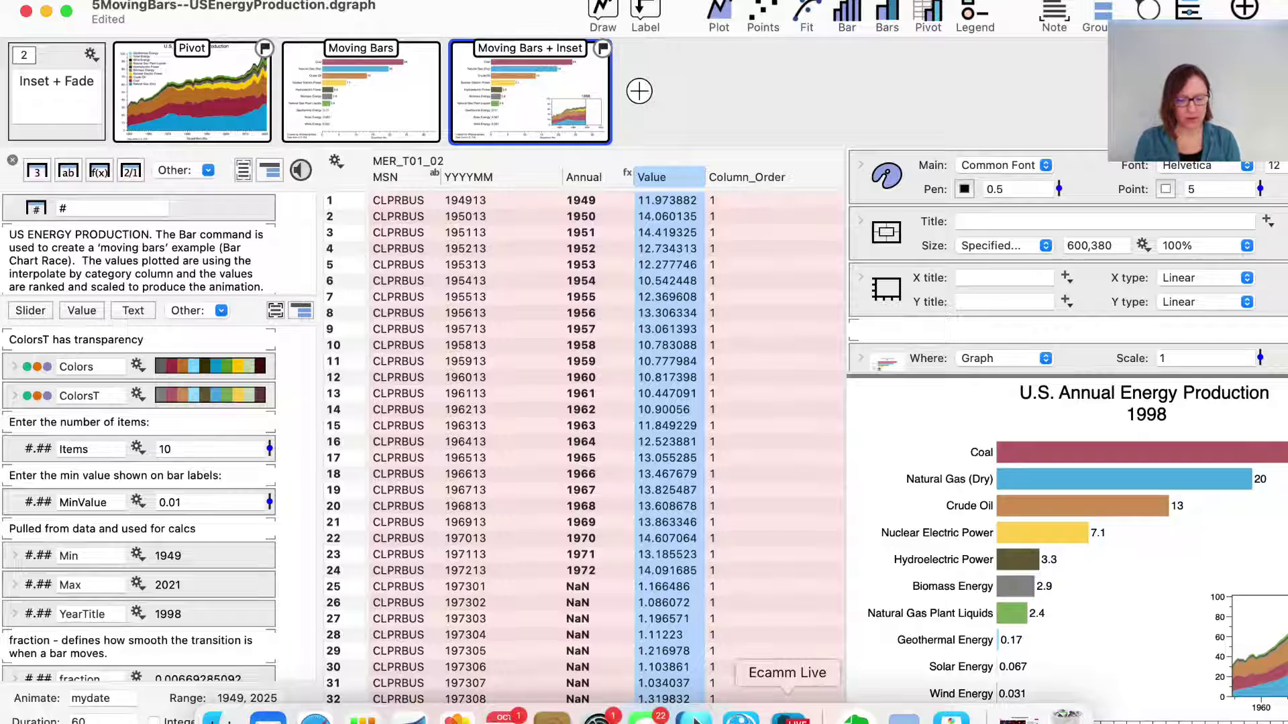
click(788, 716)
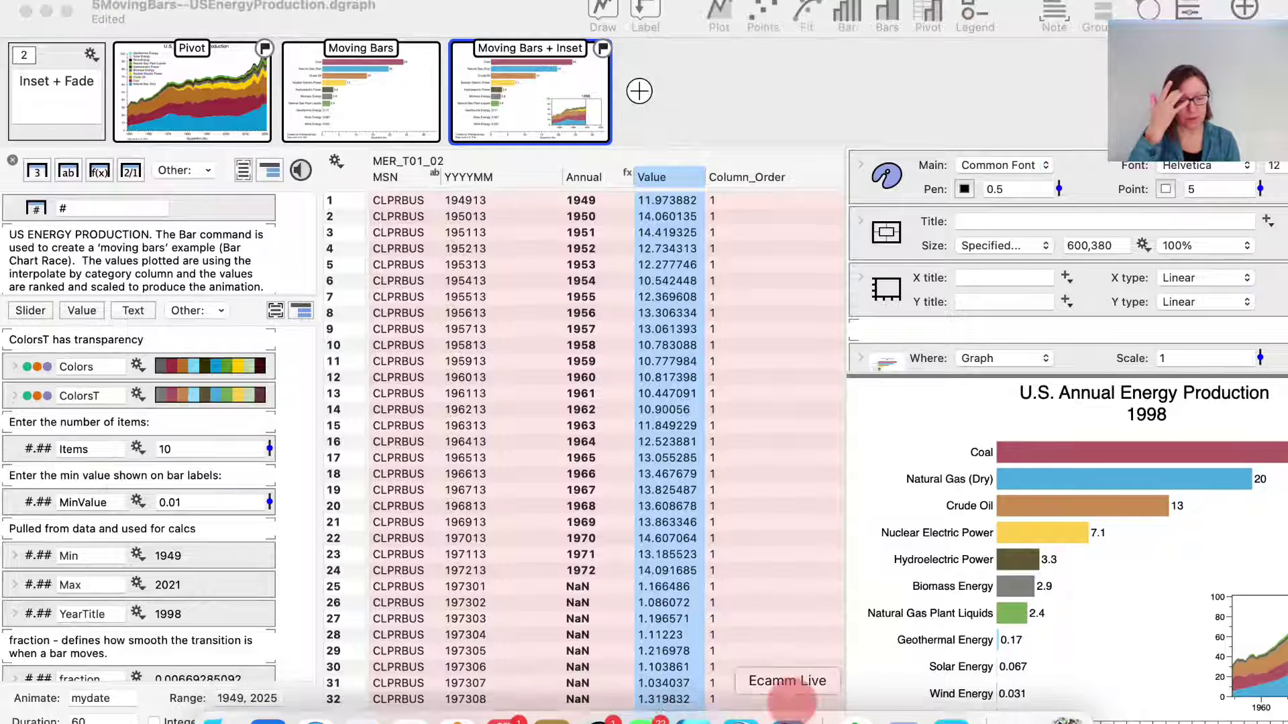
click(795, 644)
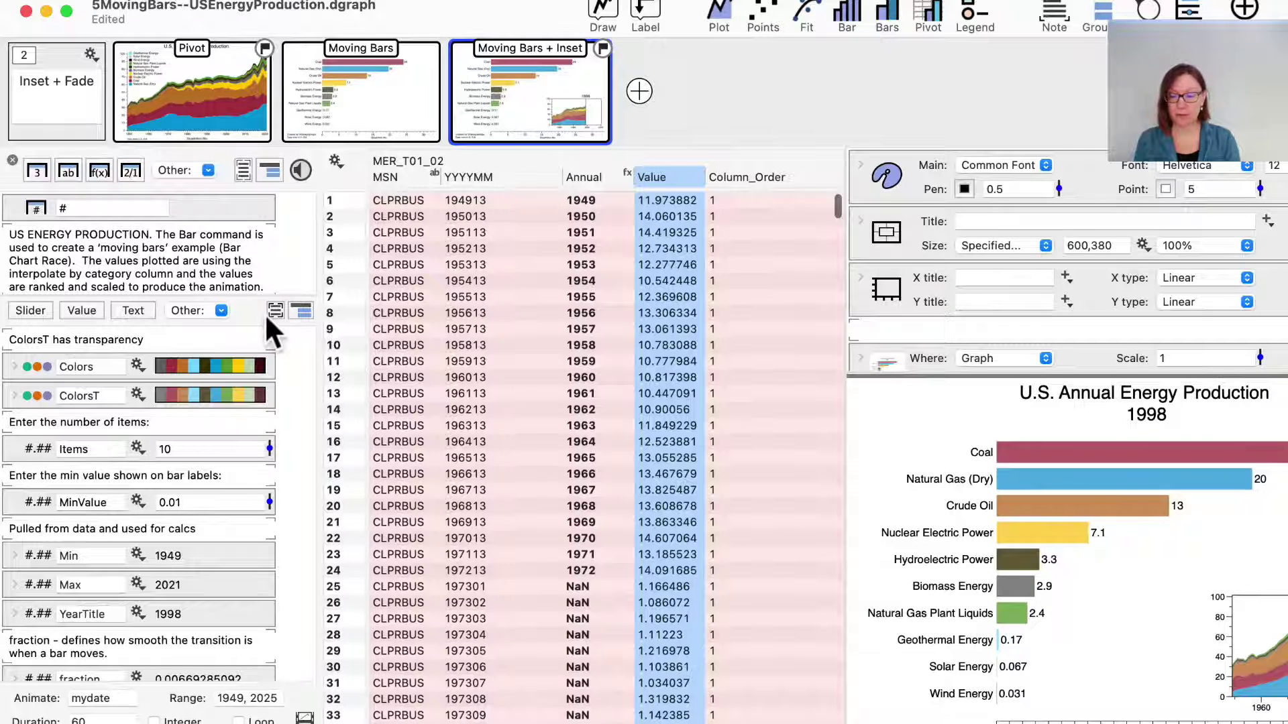
- Enlarge the column list above the variables, collapse the MER_T01_02 group and select it
drag(240, 295, 222, 443)
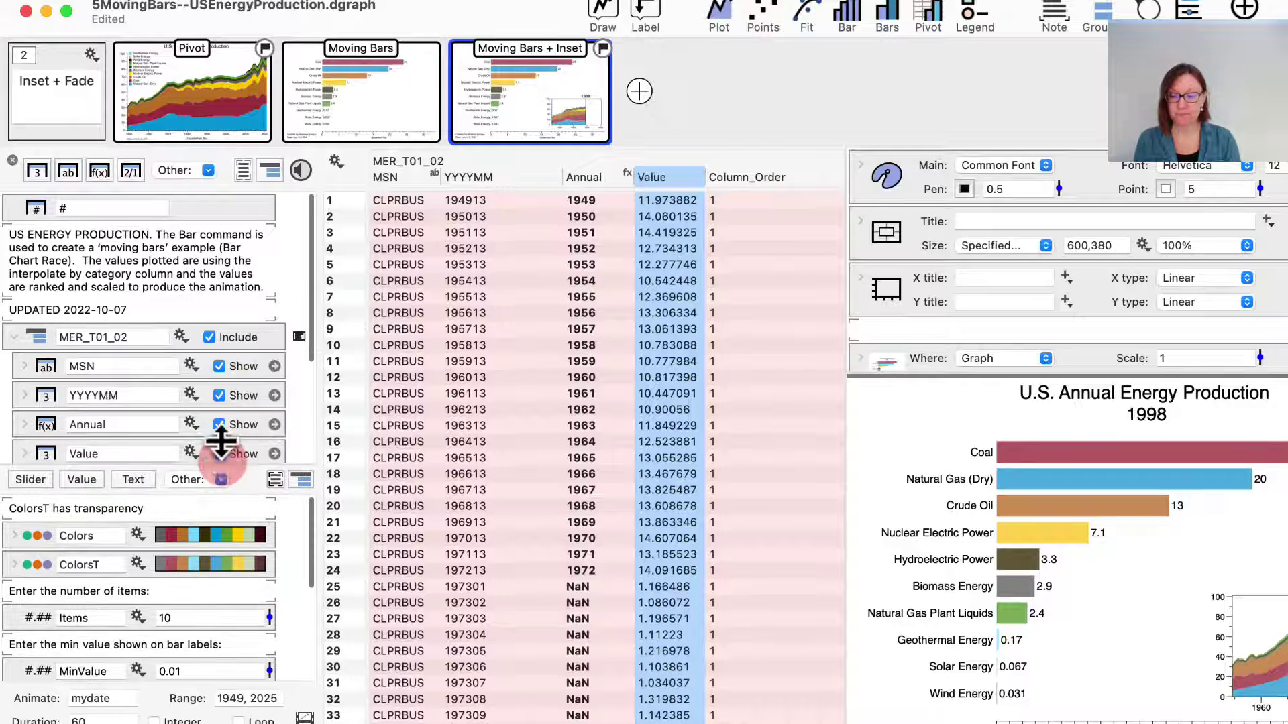
click(15, 338)
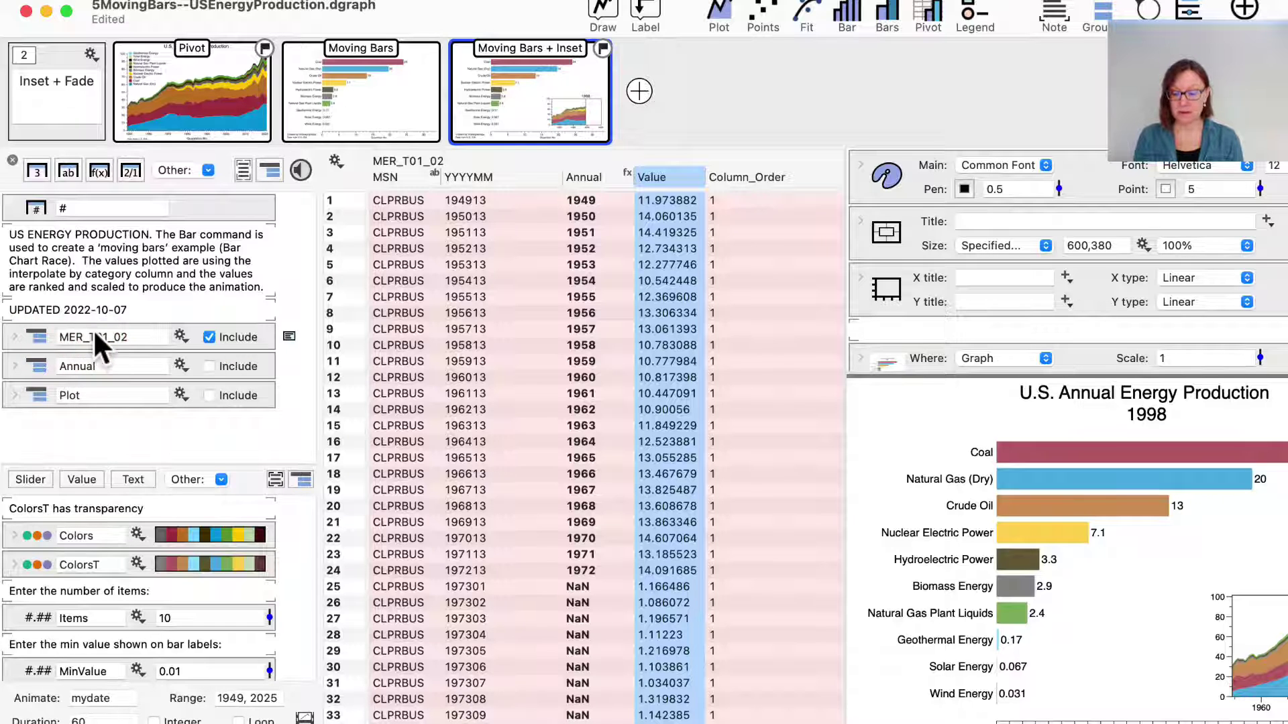
click(42, 328)
right_click(99, 274)
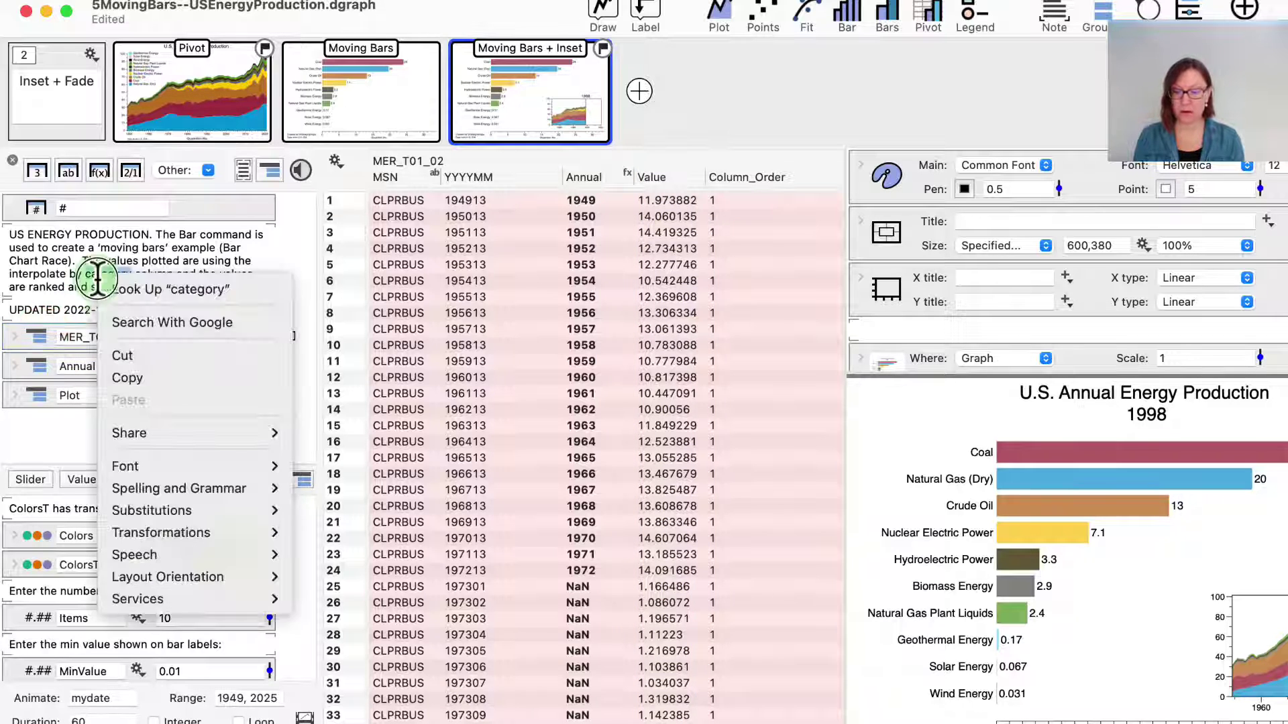
click(101, 261)
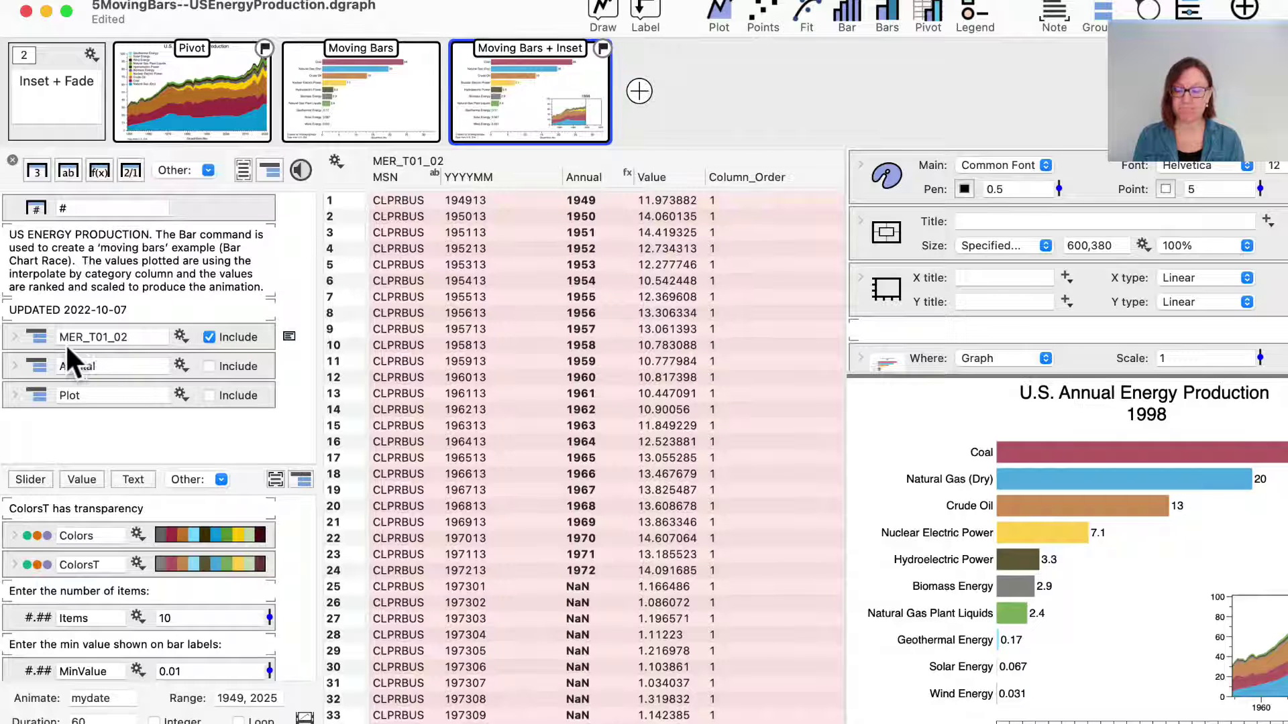
click(39, 332)
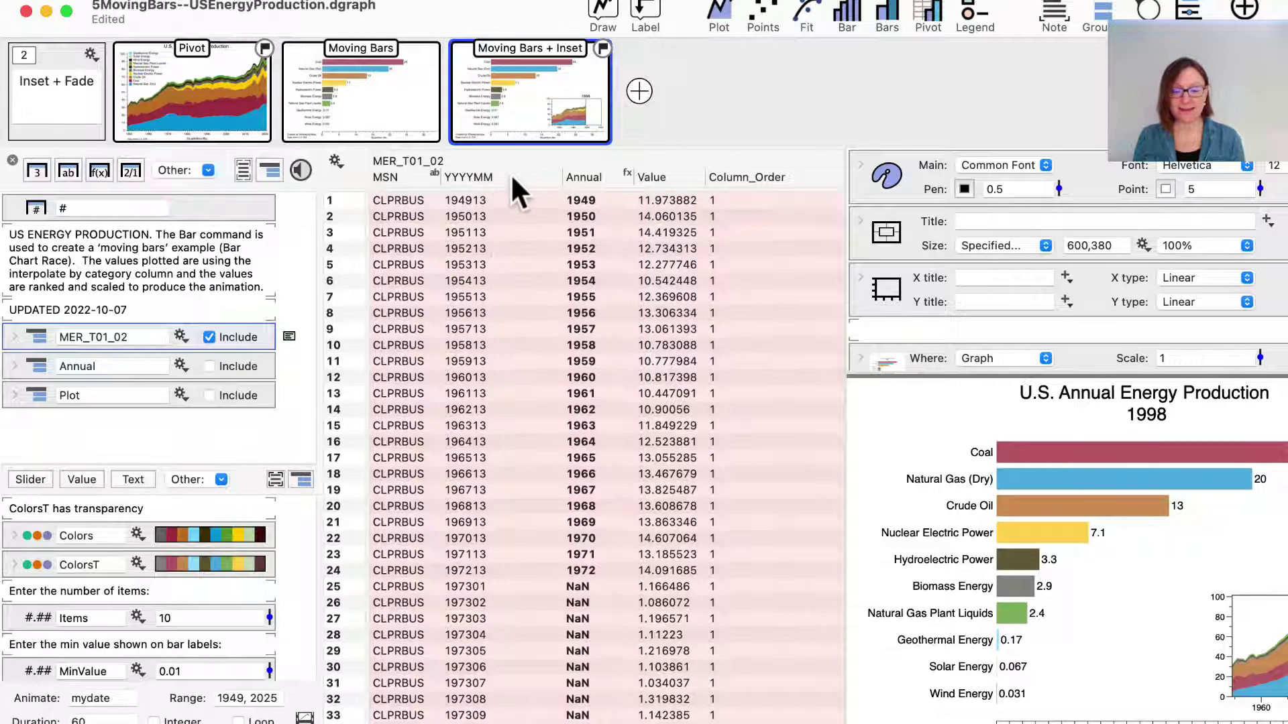
- Widen the YYYYMM column and select the row for 195013 in the data table
drag(509, 173, 604, 177)
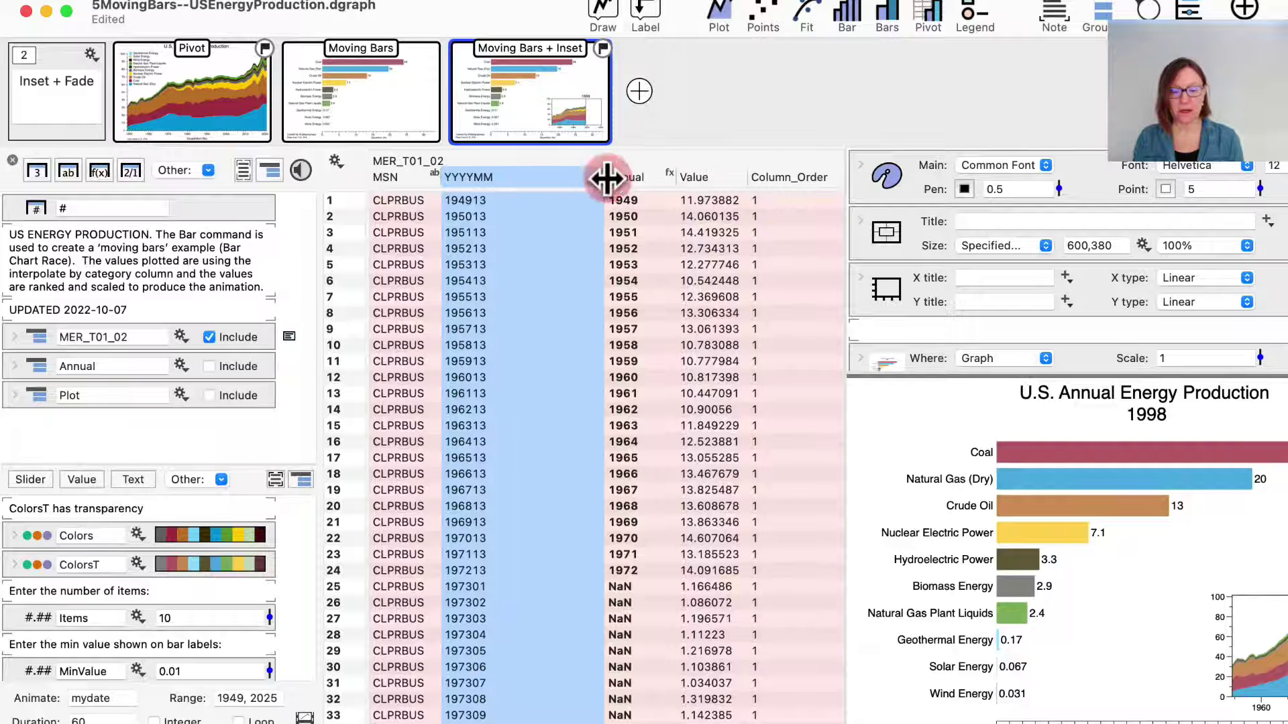
click(577, 328)
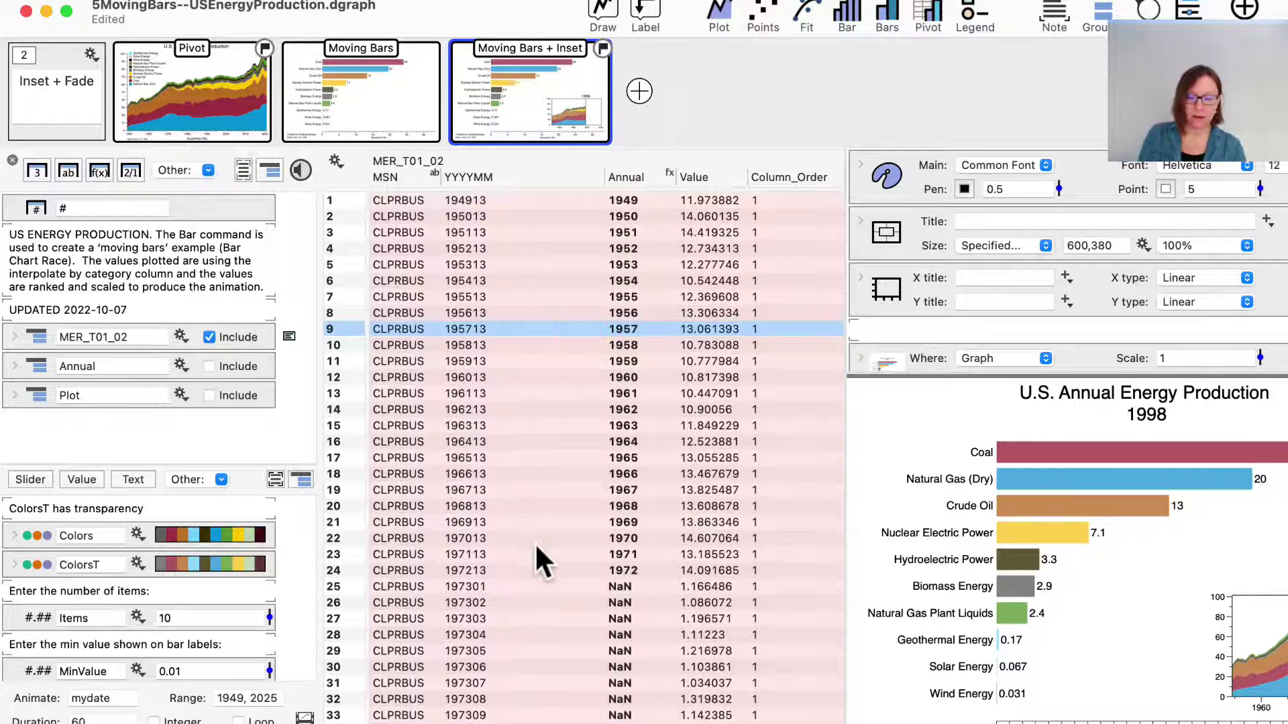
click(462, 196)
click(463, 219)
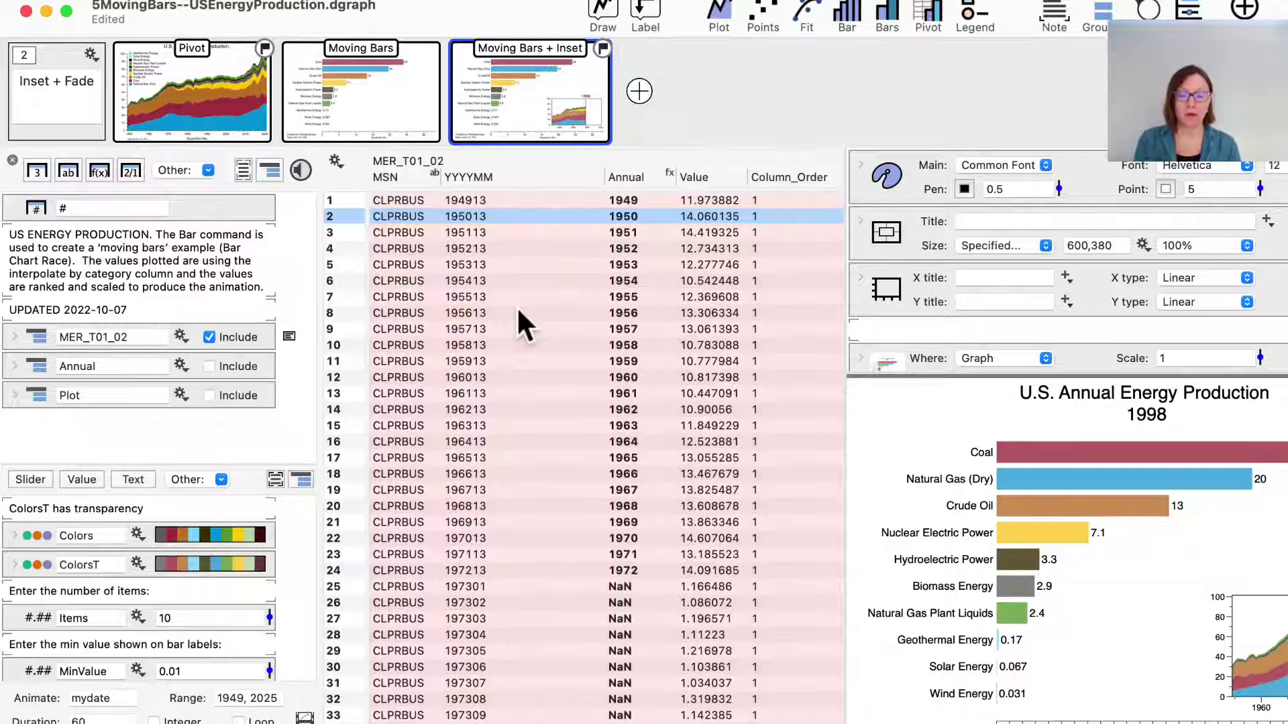
- Examine how annual and monthly entries are coded in the YYYYMM column, and select the row for 197301
scroll(509, 530, down, 15)
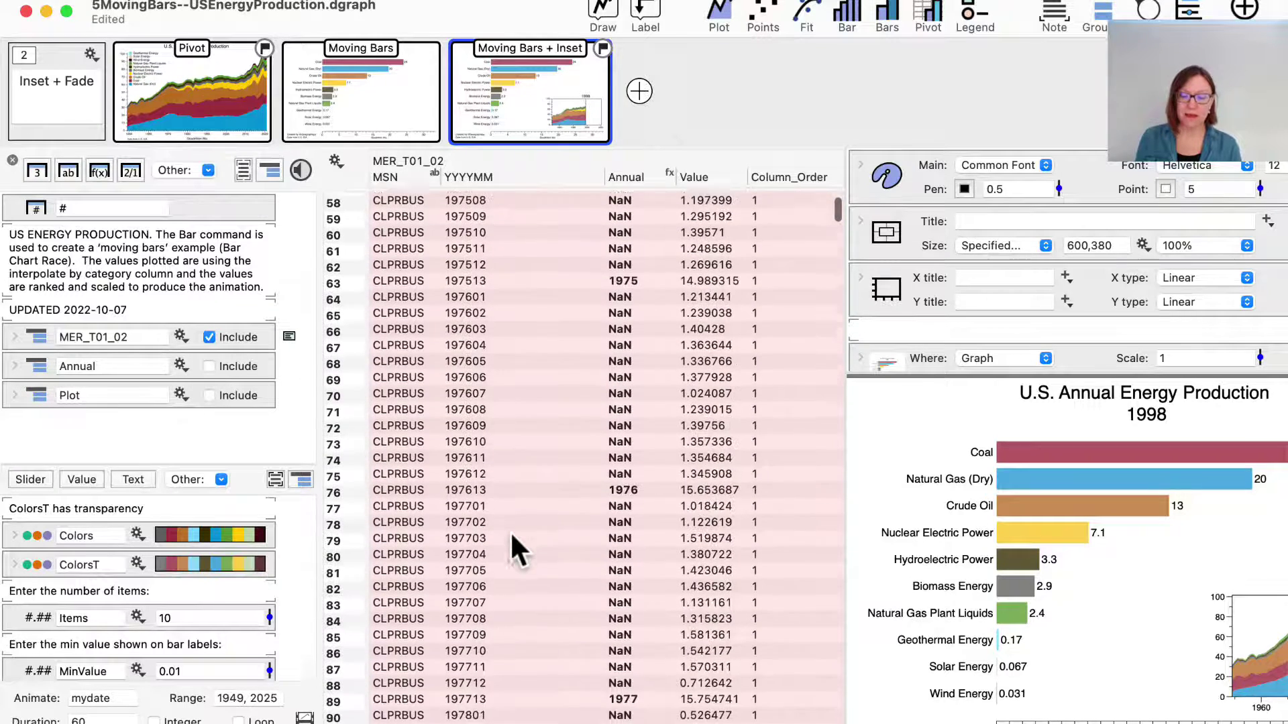
scroll(510, 549, down, 1)
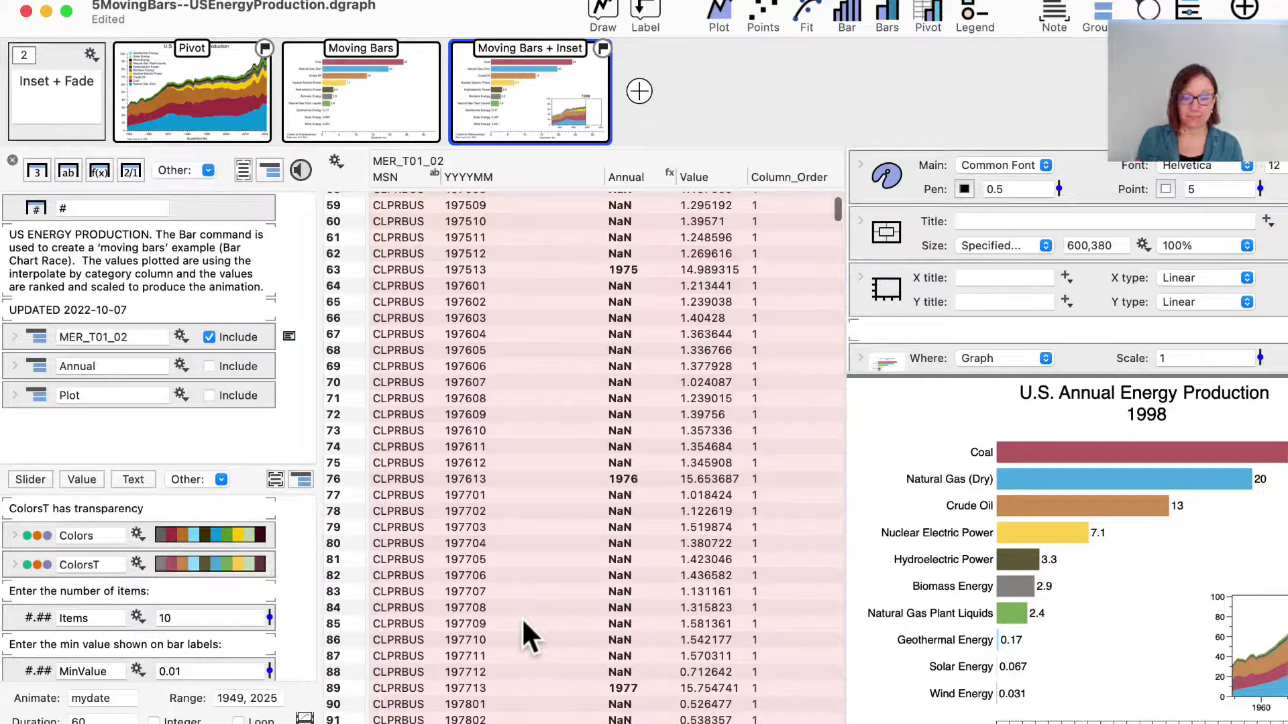
scroll(523, 620, up, 10)
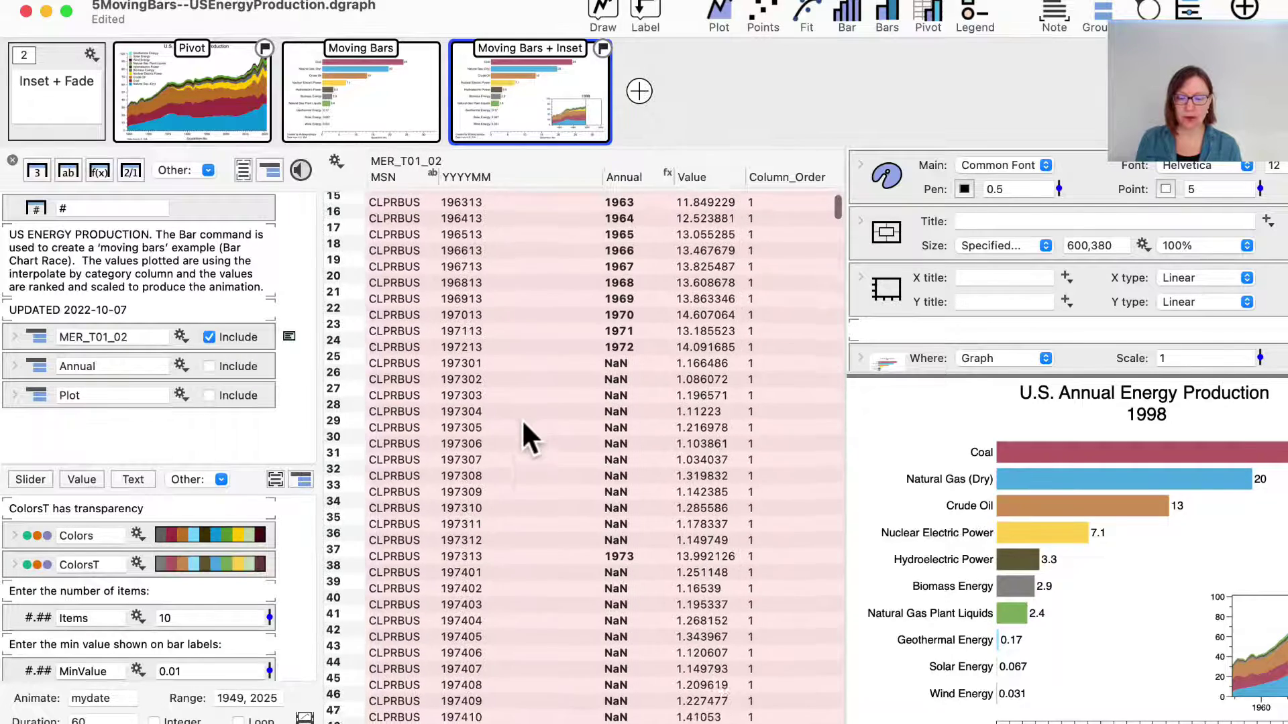
scroll(521, 418, up, 5)
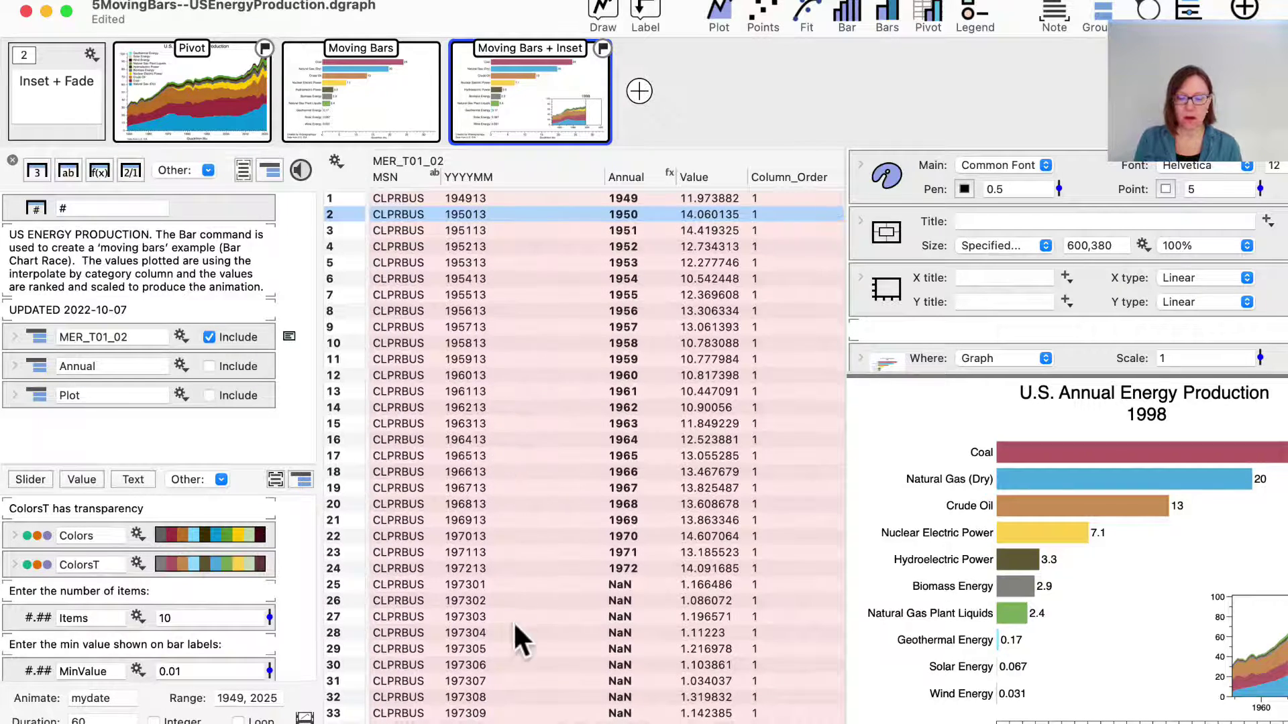
click(487, 584)
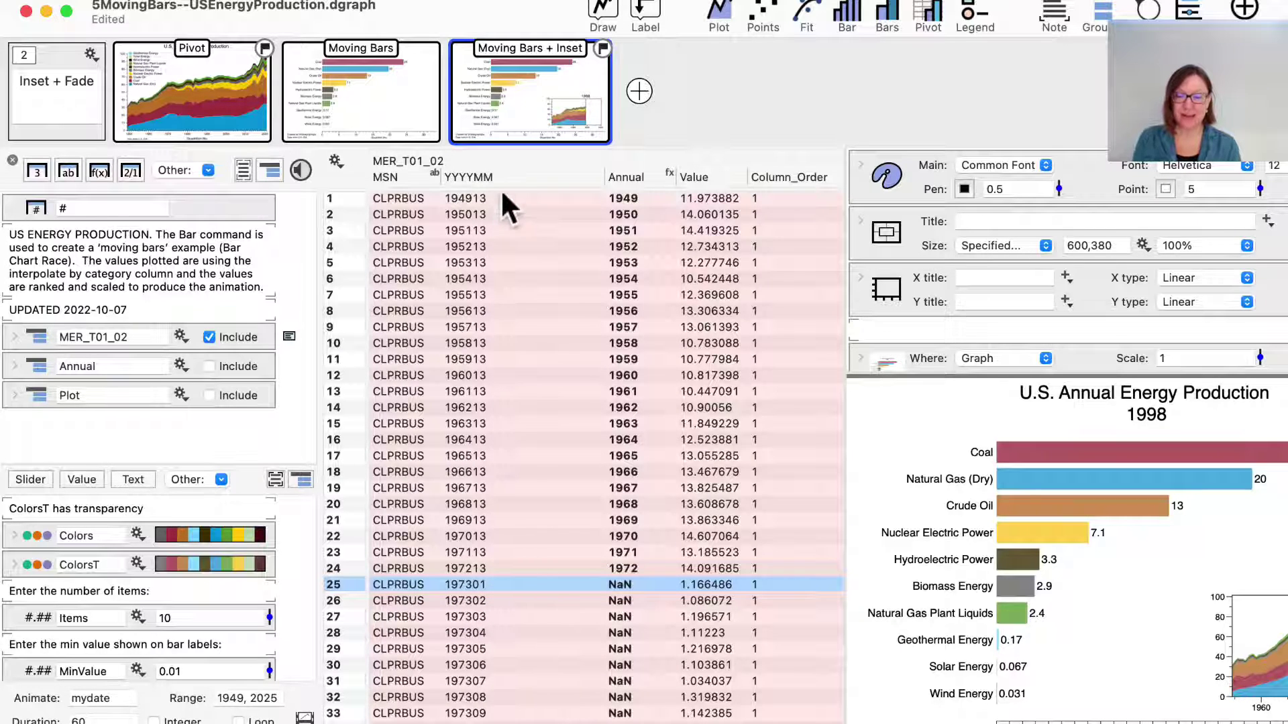
- Select the YYYYMM column, look over its type conversion options, and select the row for 195113
click(502, 164)
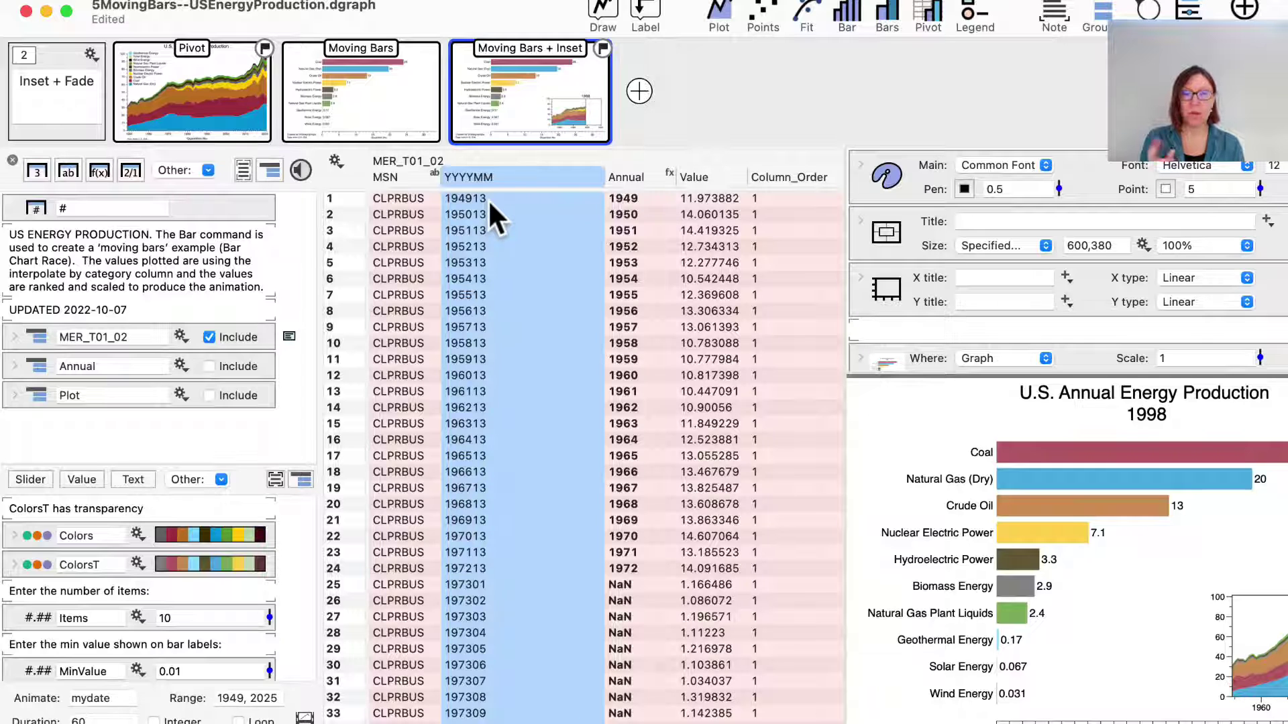
click(525, 172)
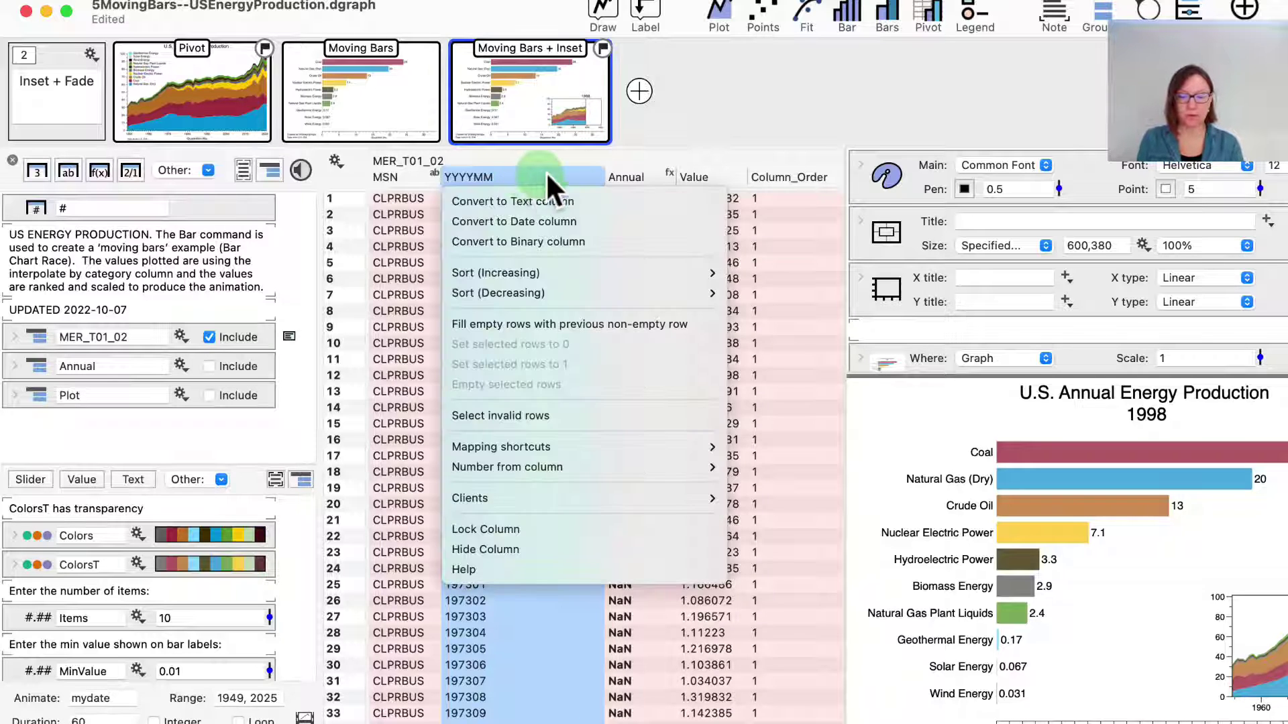
click(559, 220)
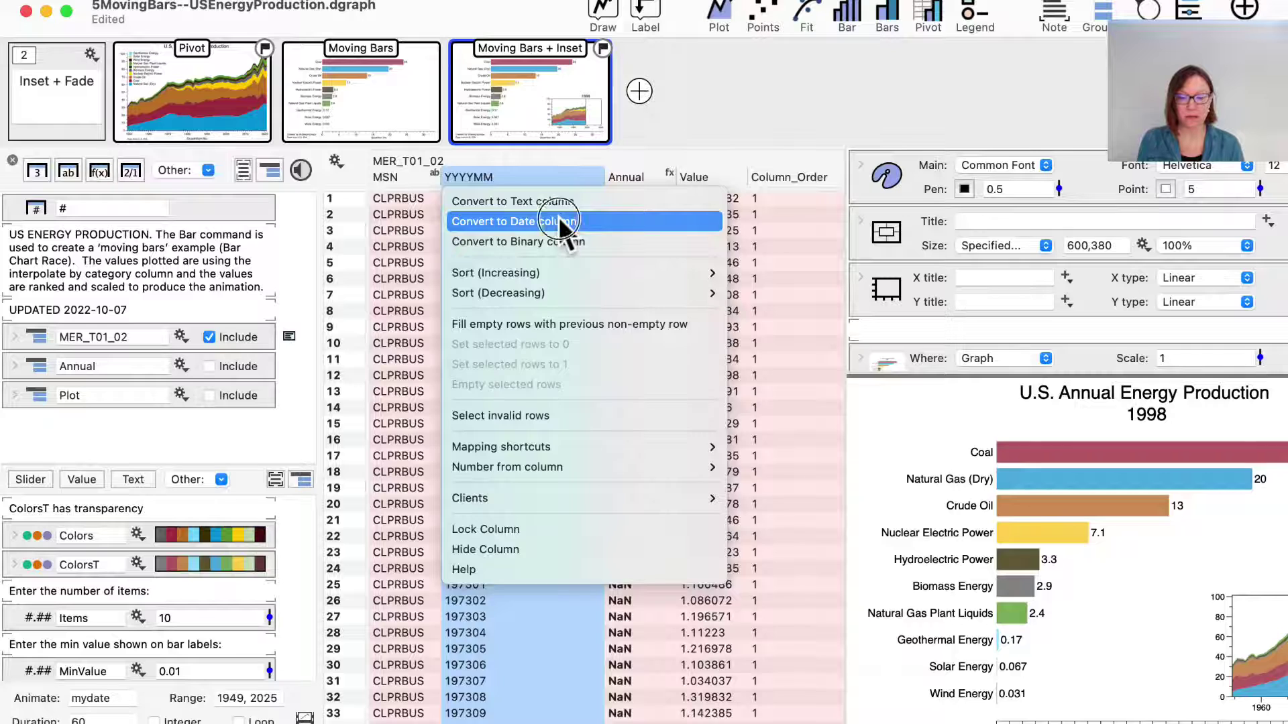
click(550, 341)
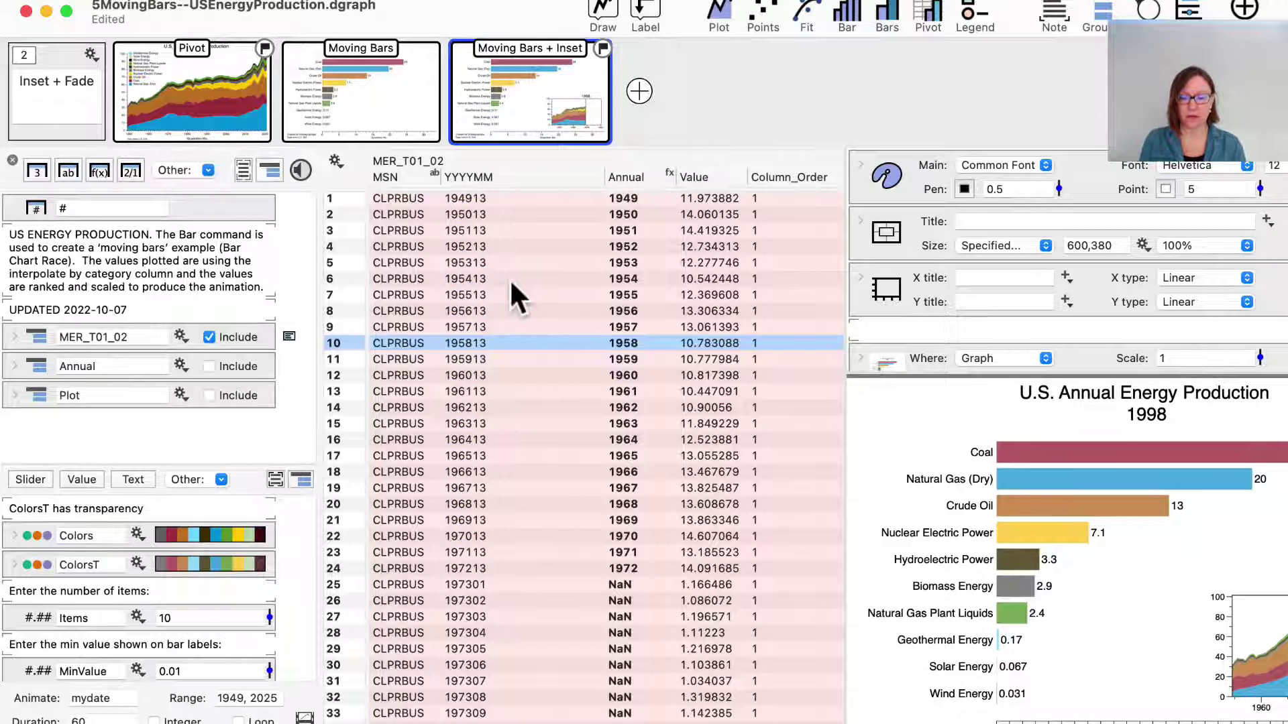
click(507, 180)
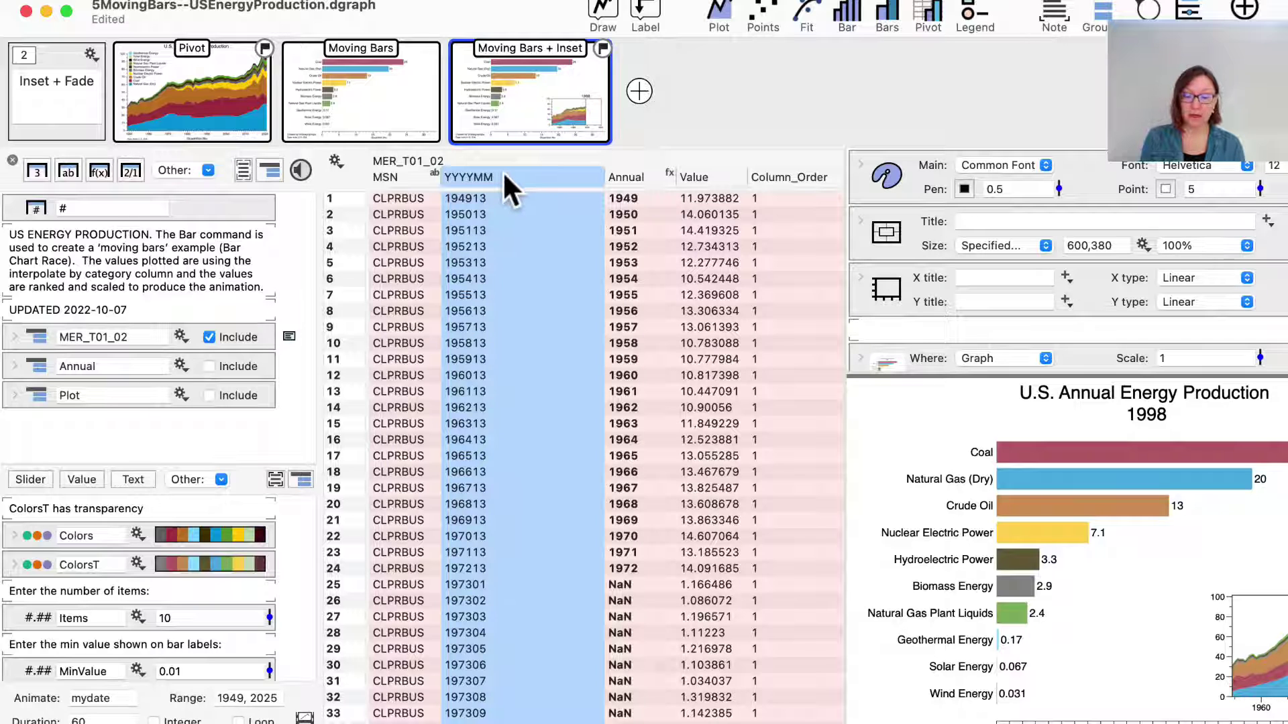
click(497, 227)
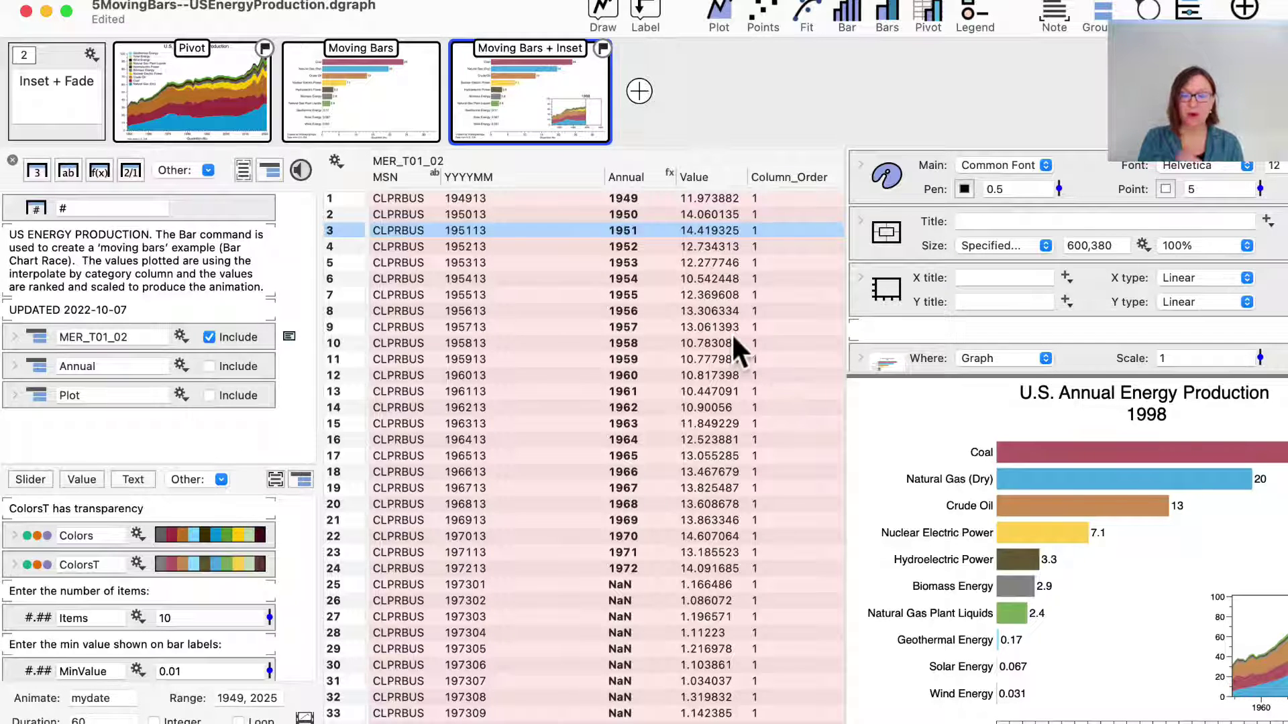
- Examine the monthly rows after 197301, select the row for 197313, and return to the first row
scroll(717, 470, down, 10)
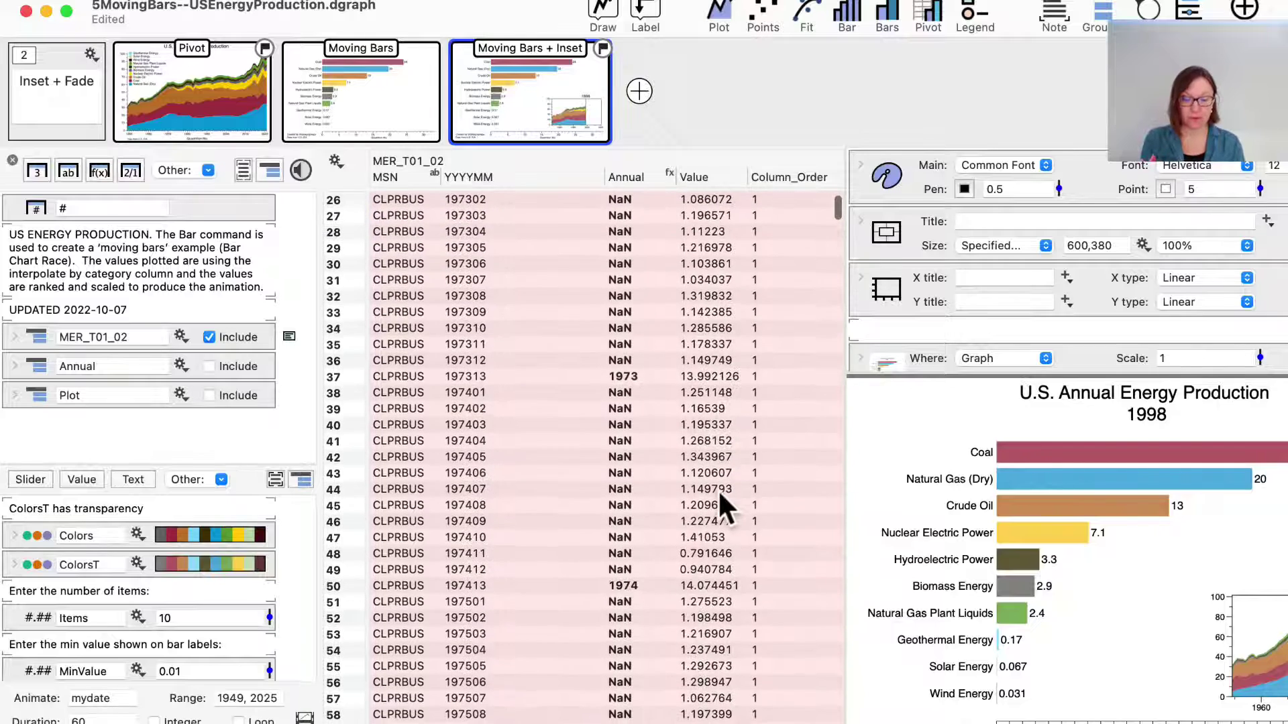
click(545, 243)
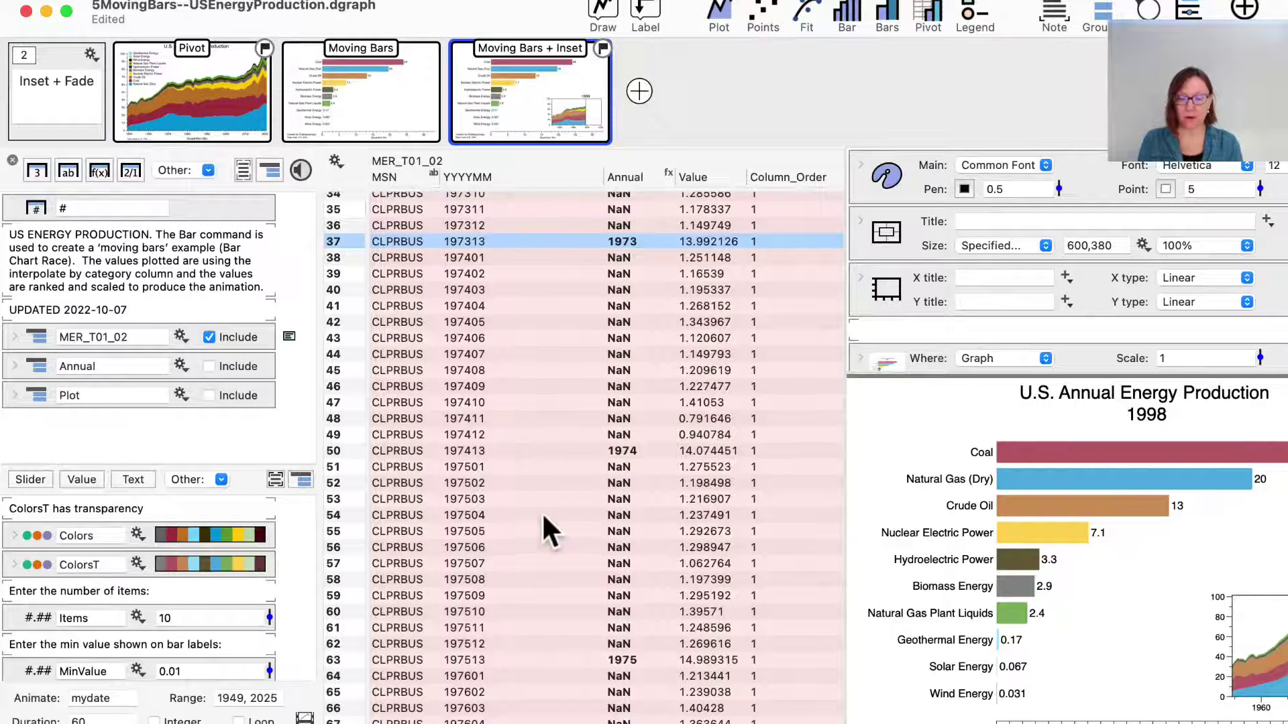
scroll(509, 590, up, 10)
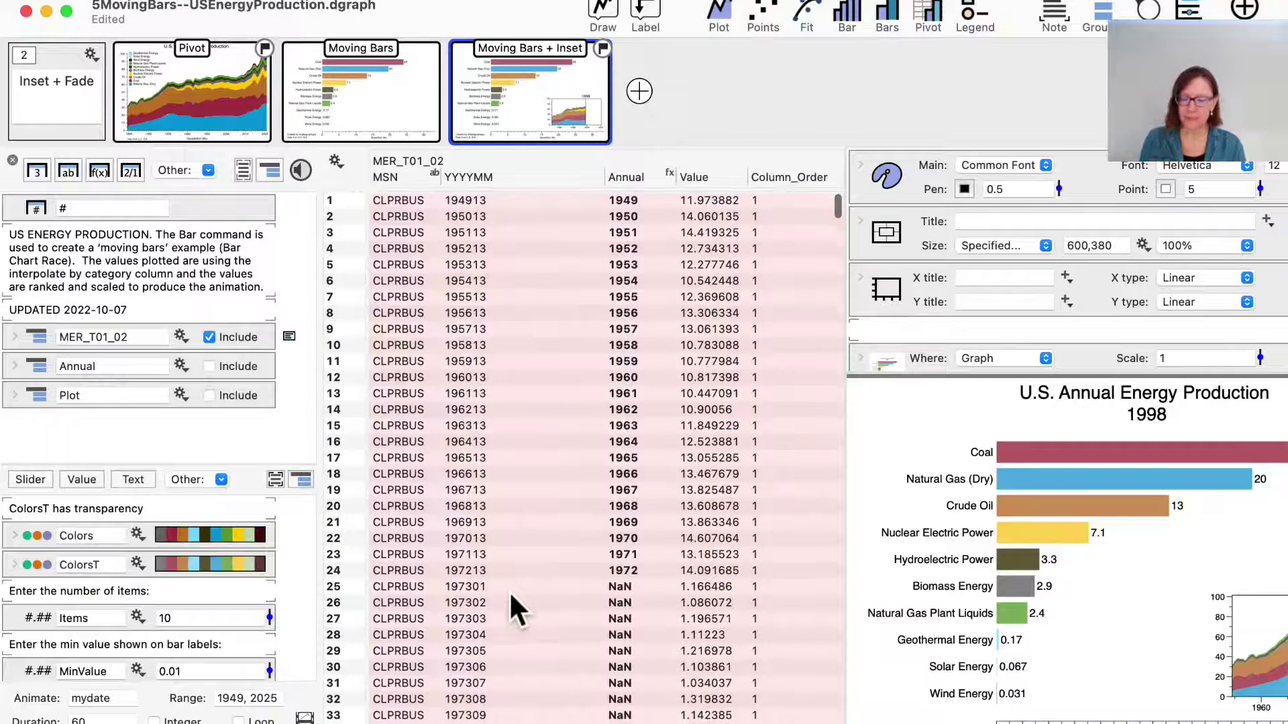
- Expand the settings of the Annual column in MER_T01_02 and enlarge the column list to show its formula
click(667, 176)
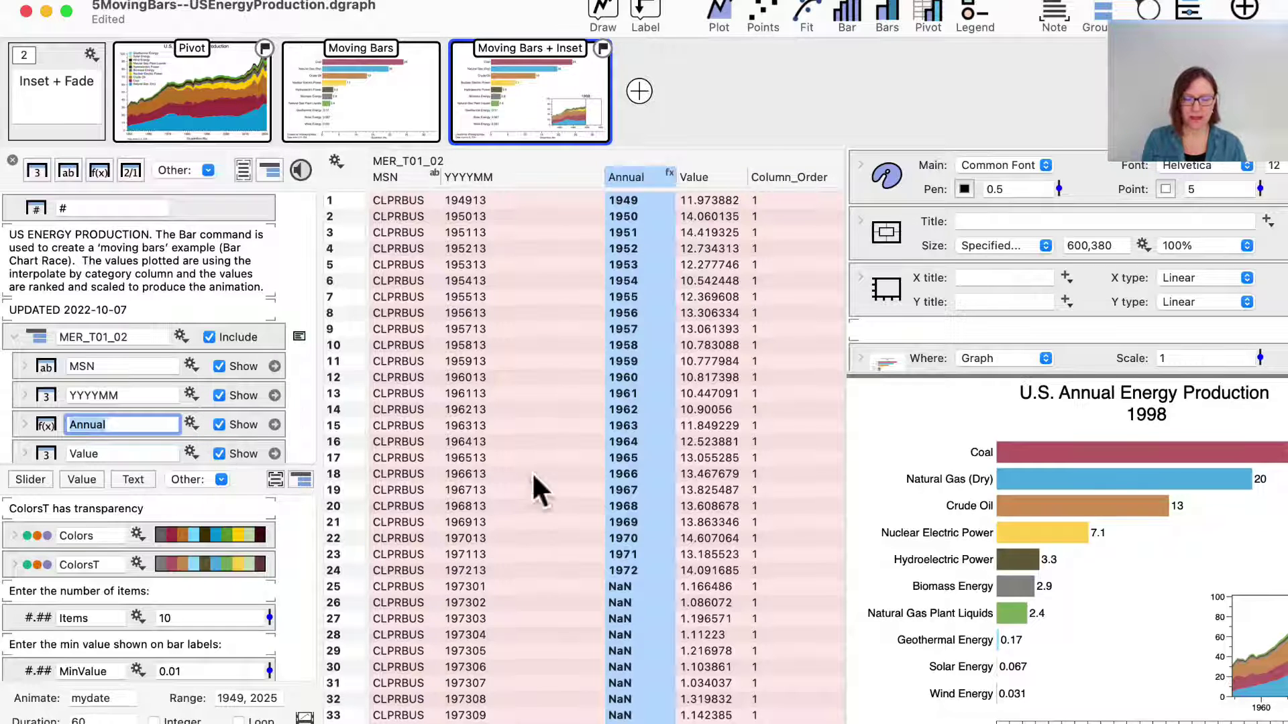
click(533, 172)
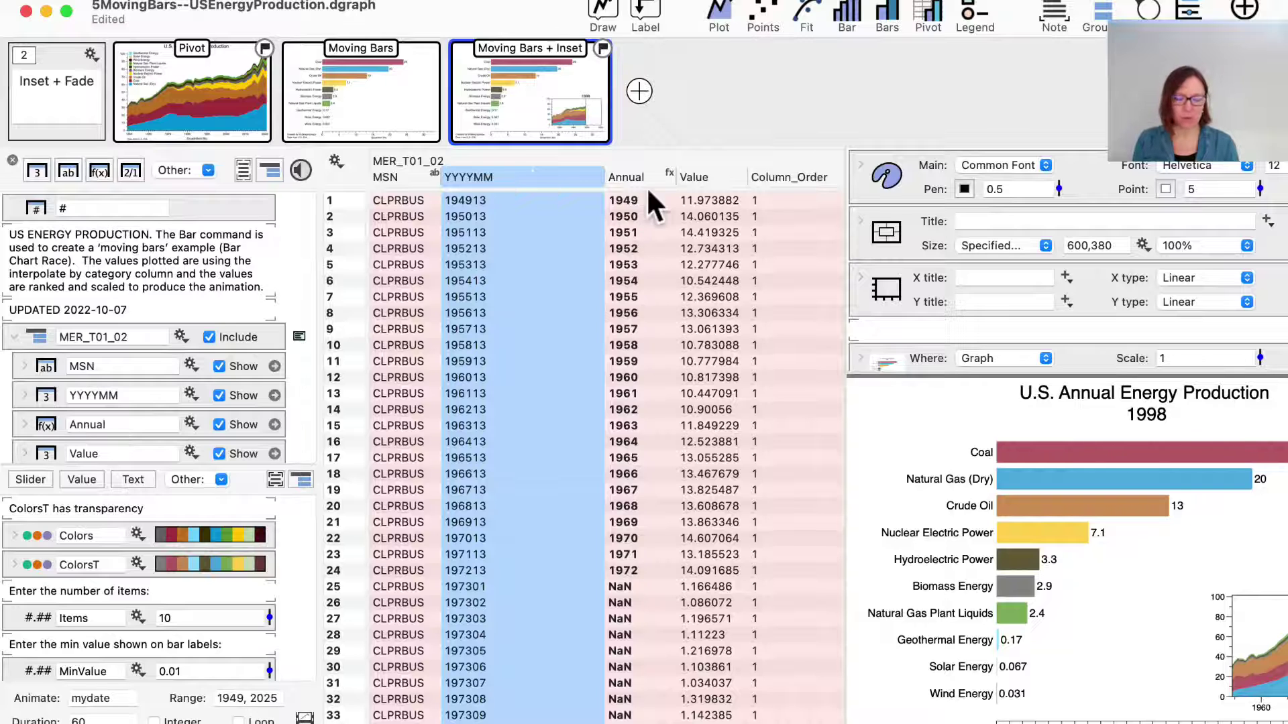
click(663, 171)
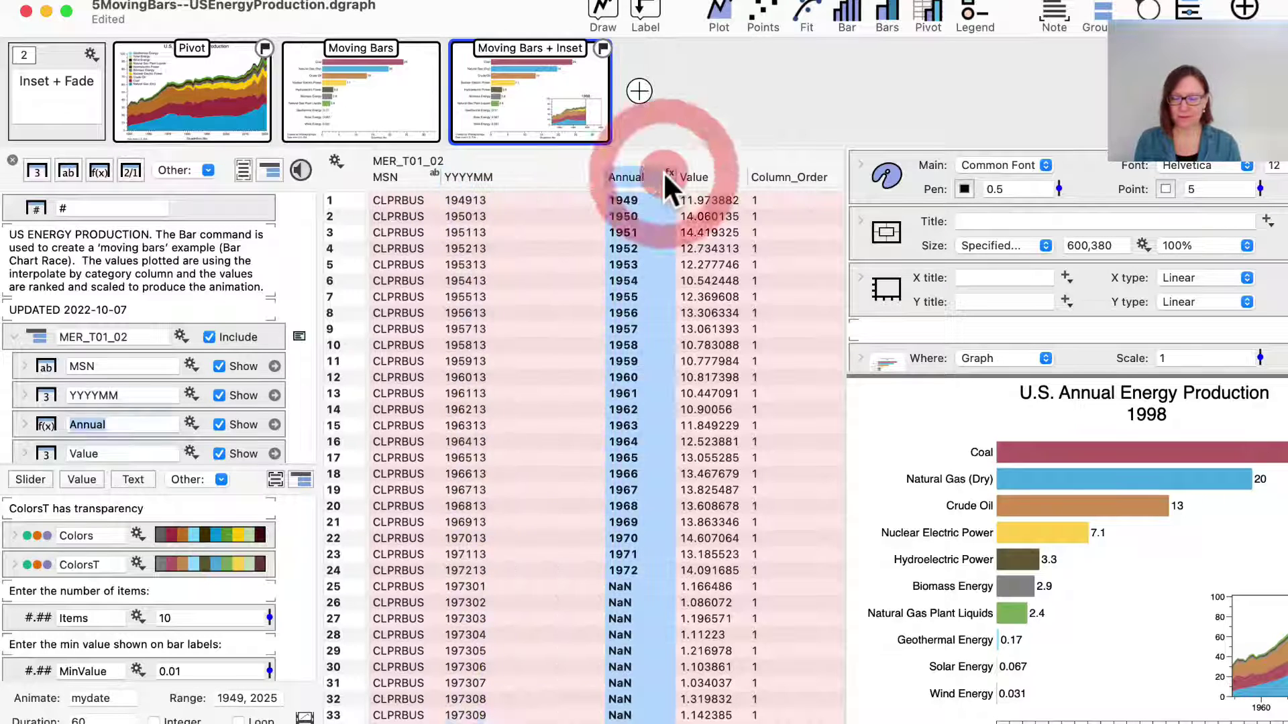
click(26, 423)
drag(227, 469, 228, 631)
click(114, 387)
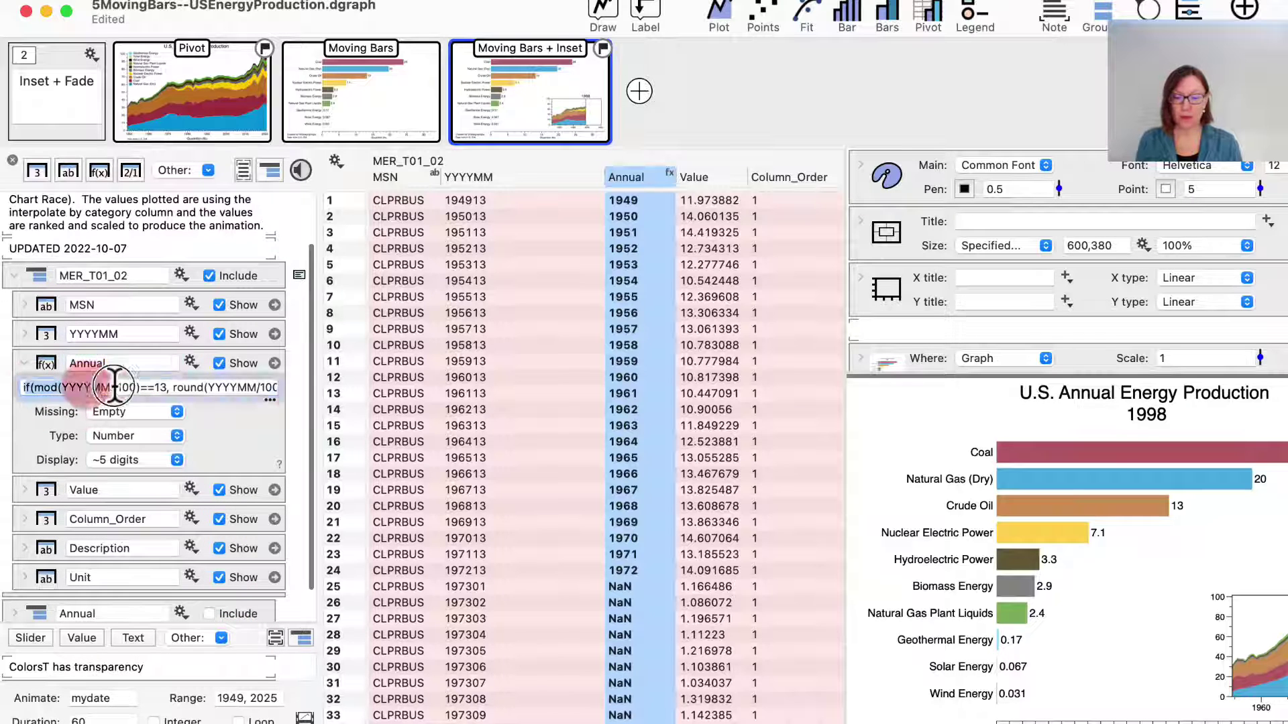
- Widen the Annual column in the data table and read its if/mod formula through to the end
click(596, 311)
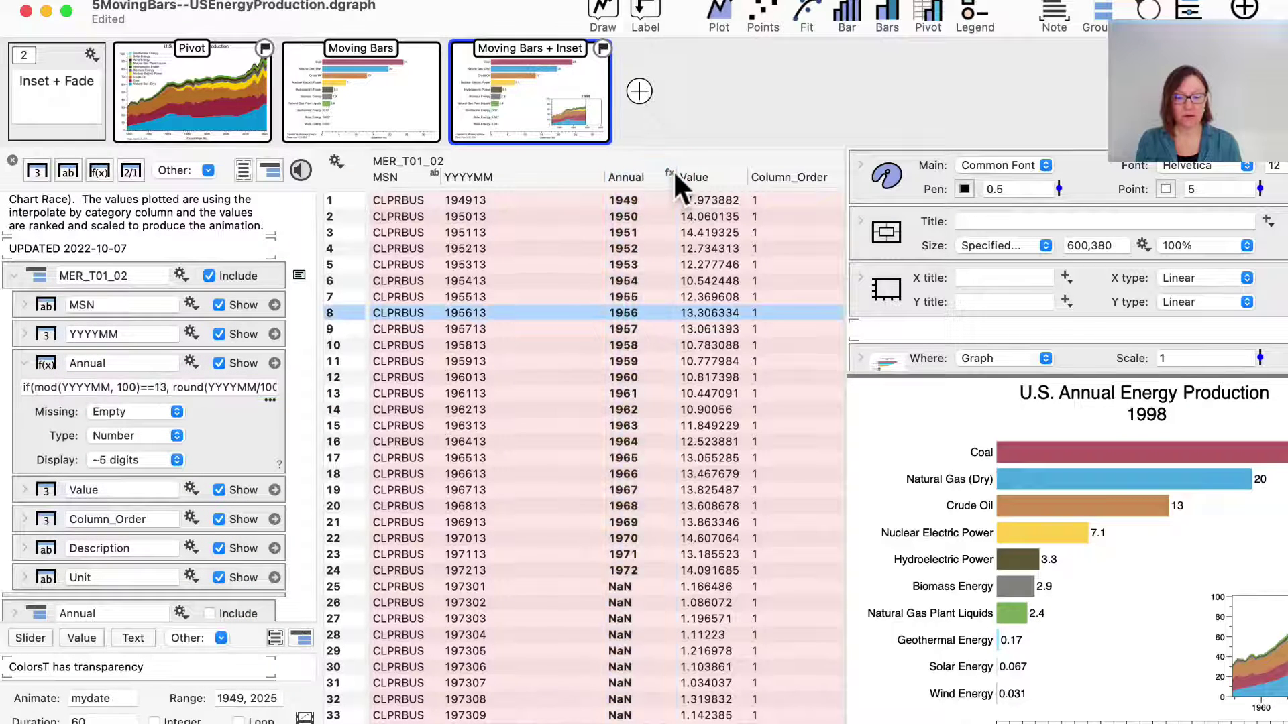
drag(674, 171, 691, 161)
click(642, 176)
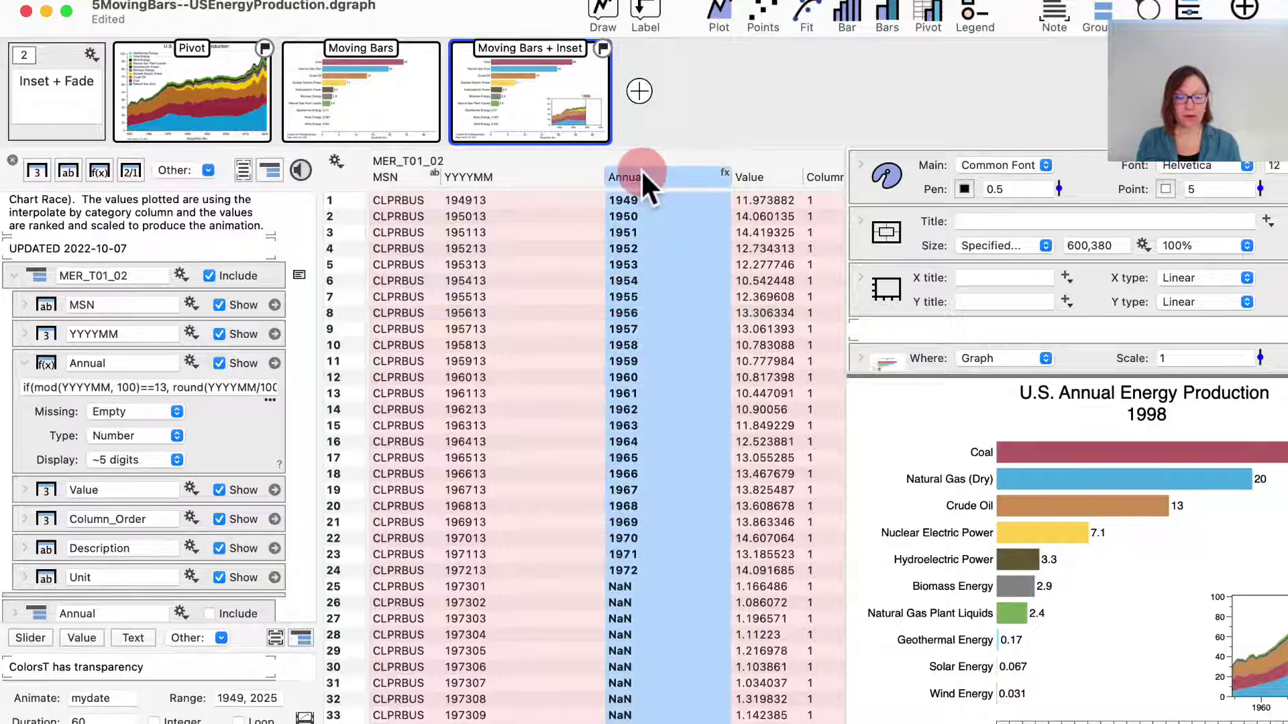
click(43, 387)
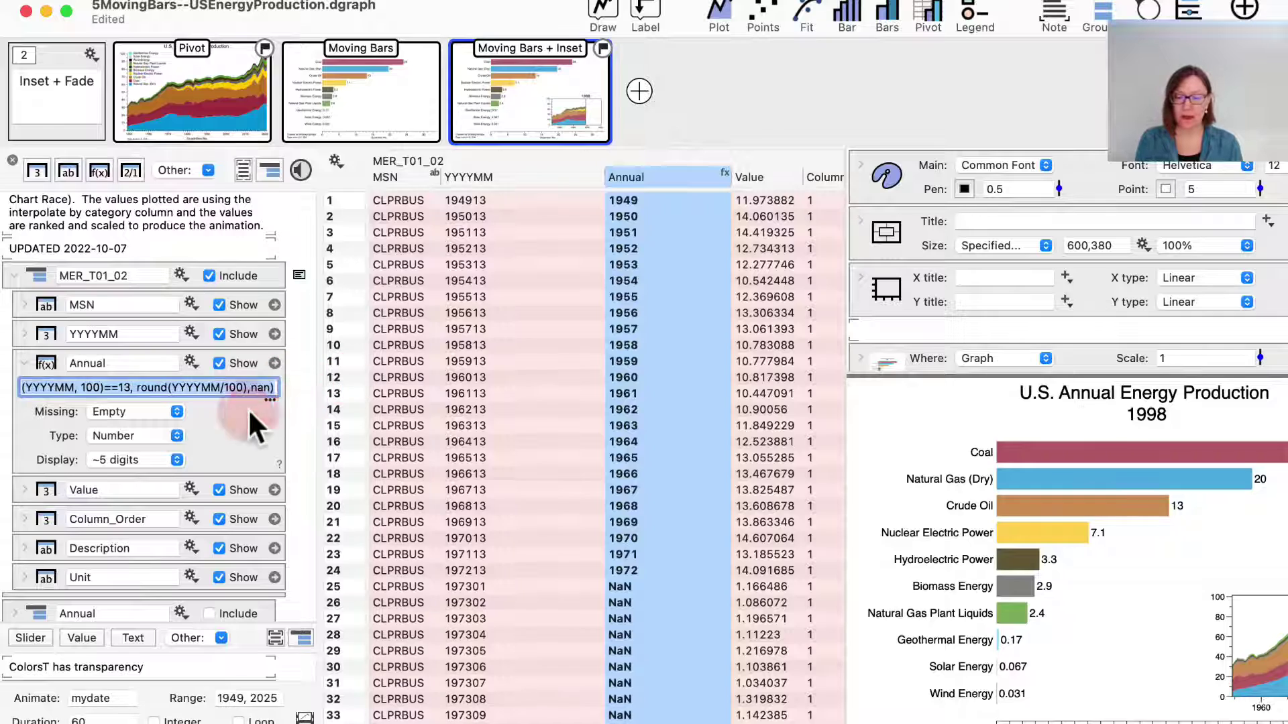
- Compare the YYYYMM and Annual columns, select the row for 1973, and view the table from Annual to Description
click(503, 313)
click(487, 172)
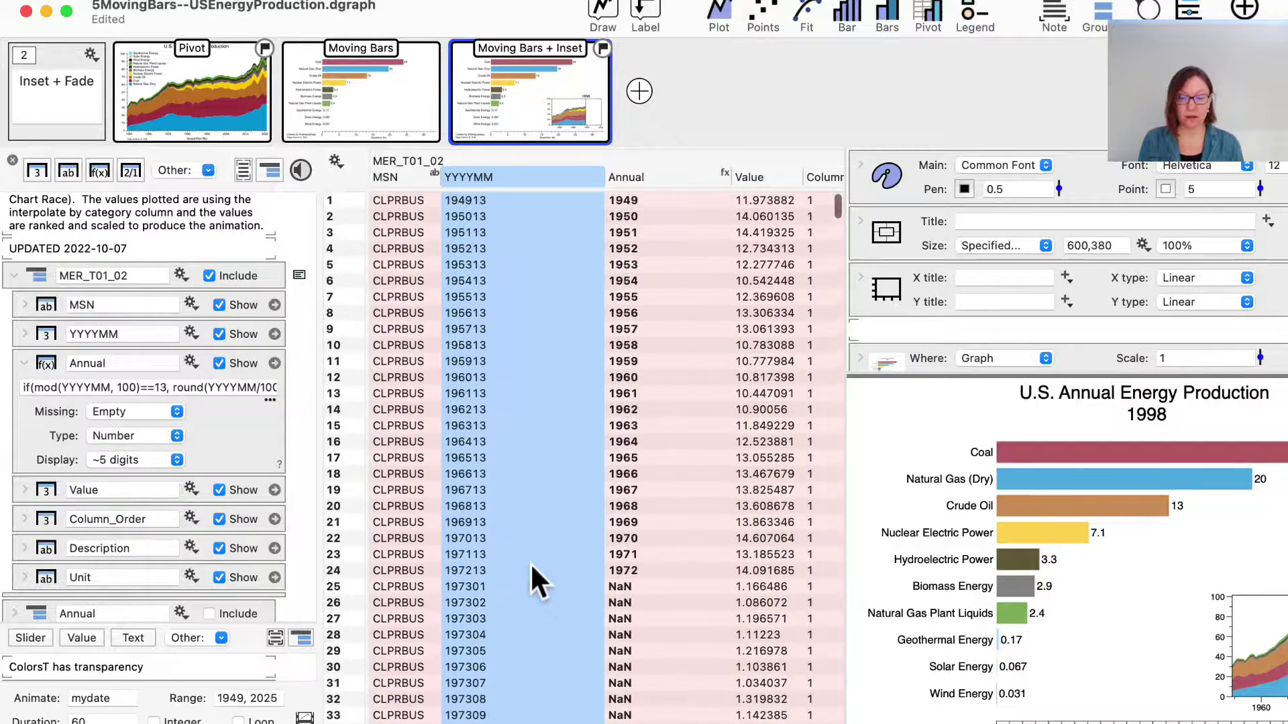
click(676, 172)
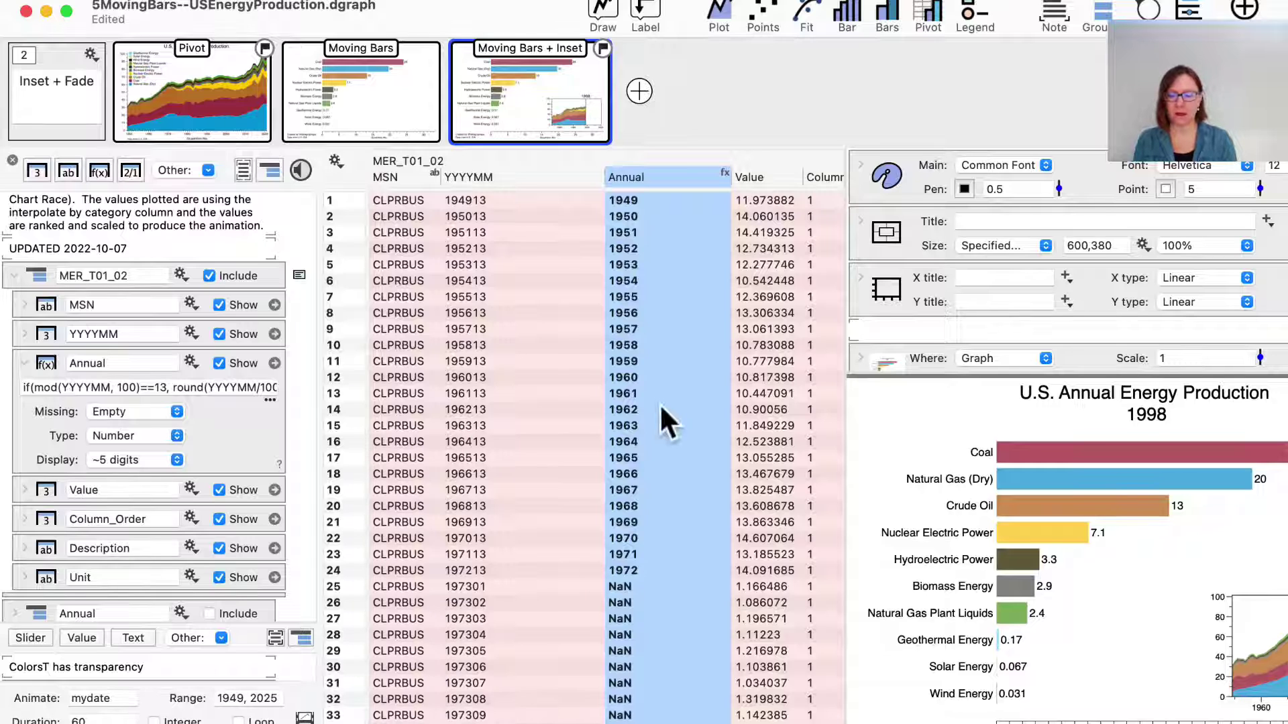
scroll(653, 589, down, 6)
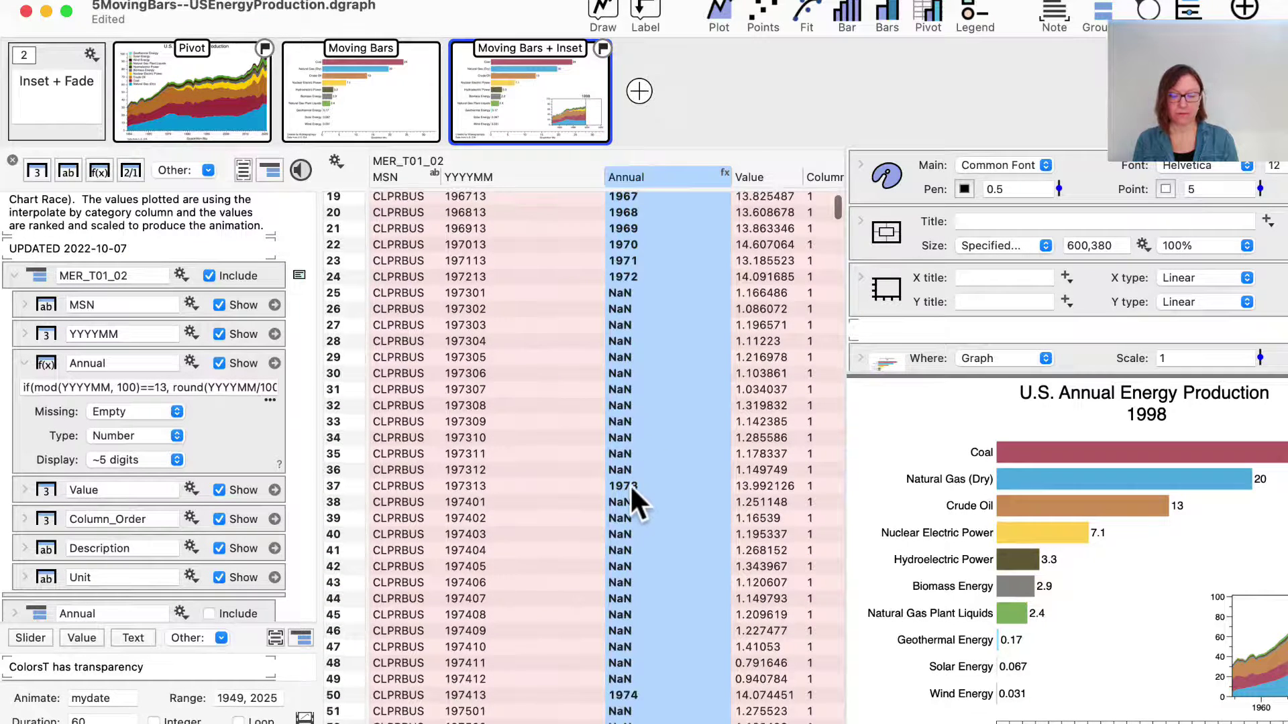
click(630, 484)
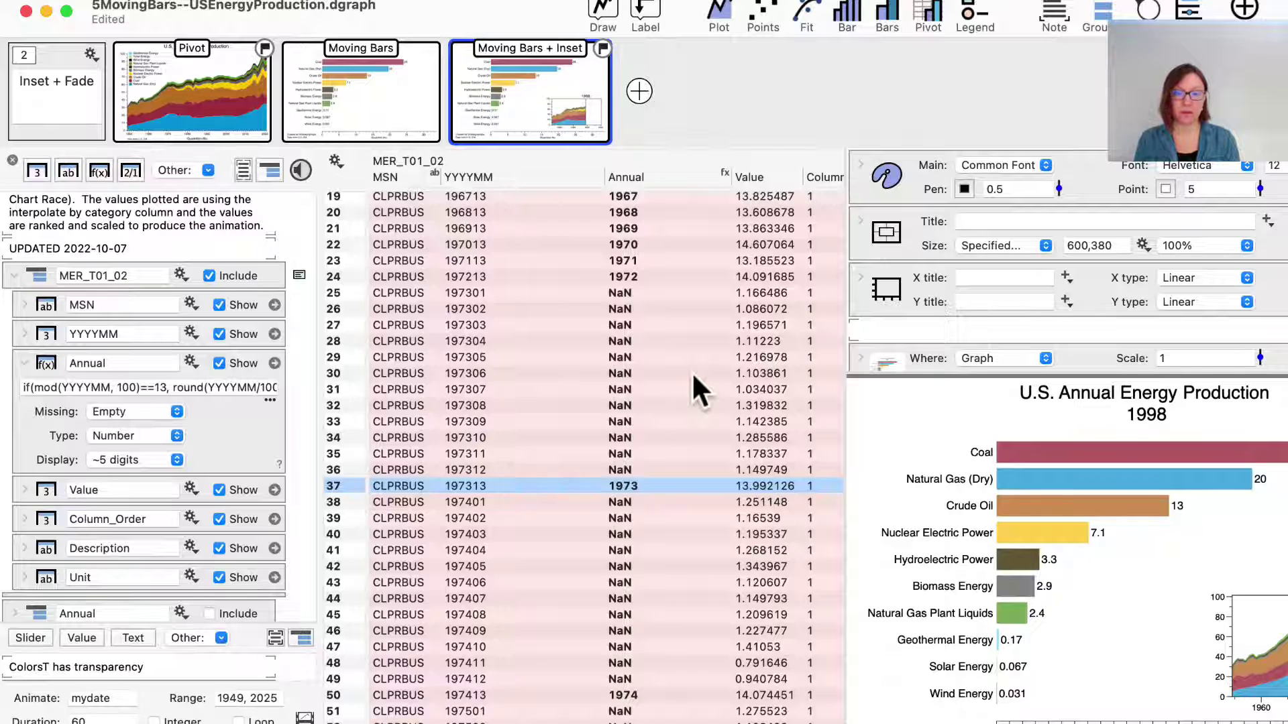
scroll(693, 375, up, 3)
scroll(693, 375, right, 2)
scroll(691, 372, right, 2)
scroll(691, 371, up, 1)
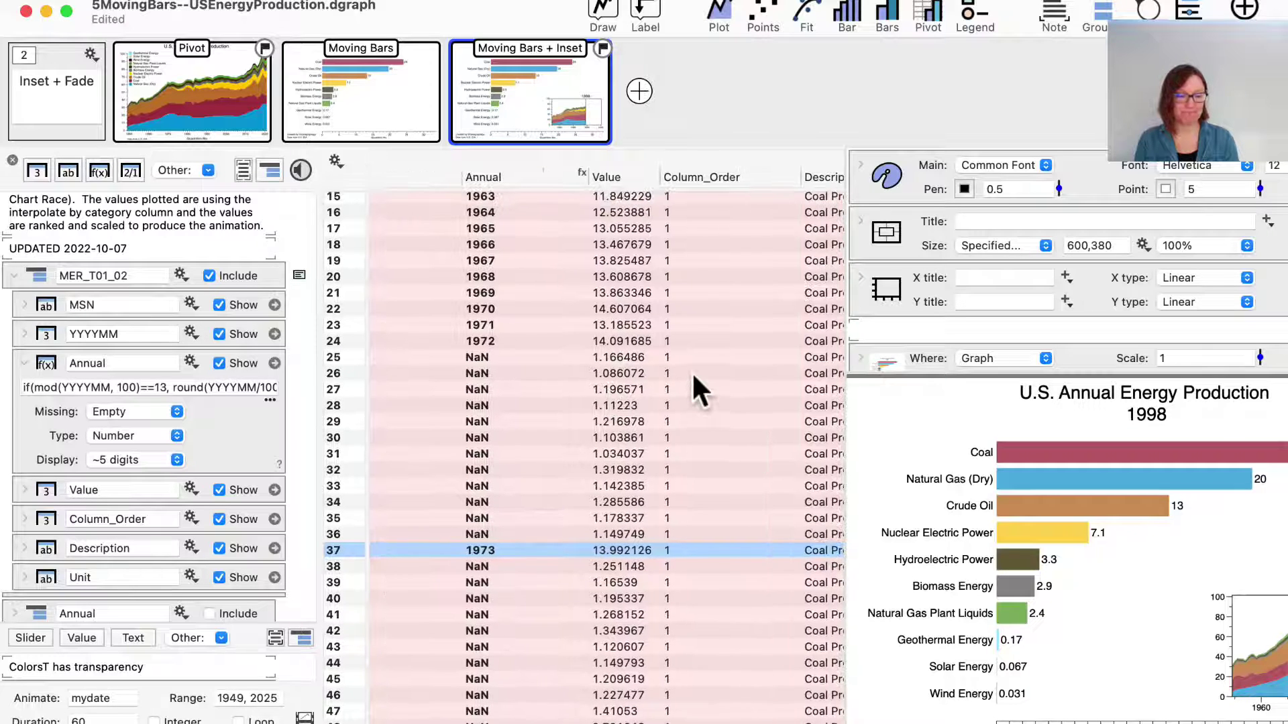
mouse_move(949, 721)
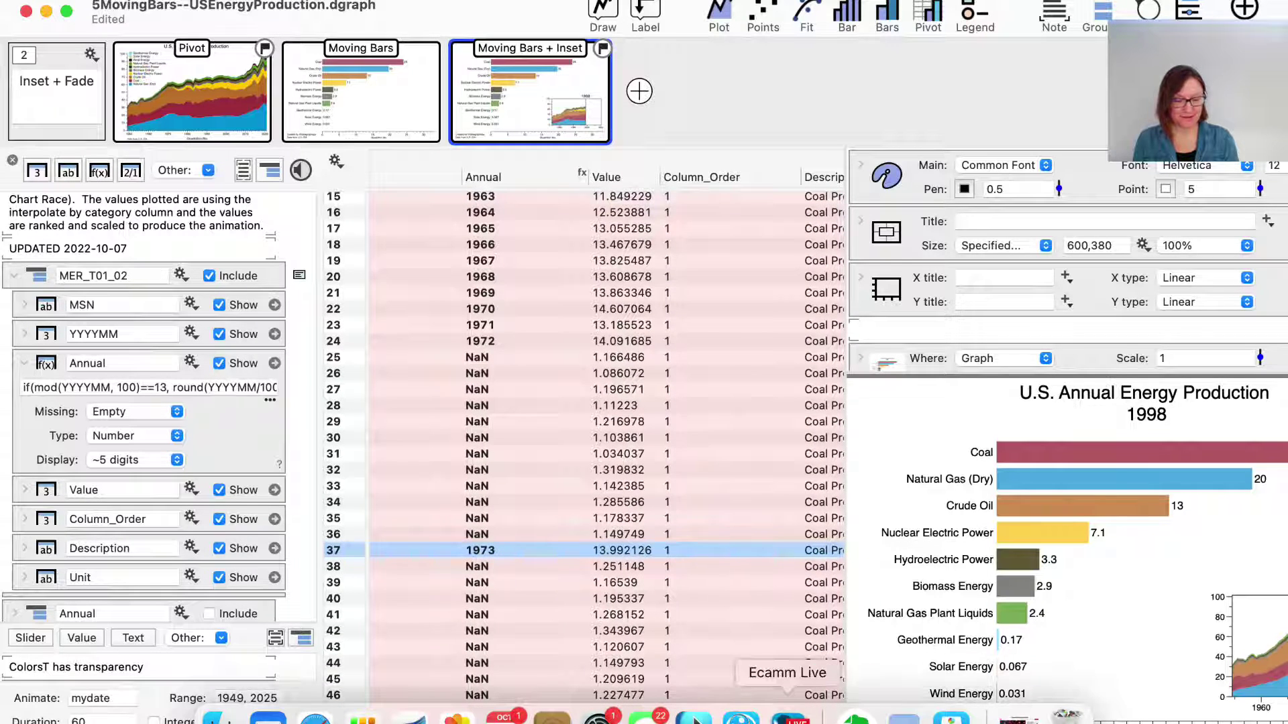
click(790, 716)
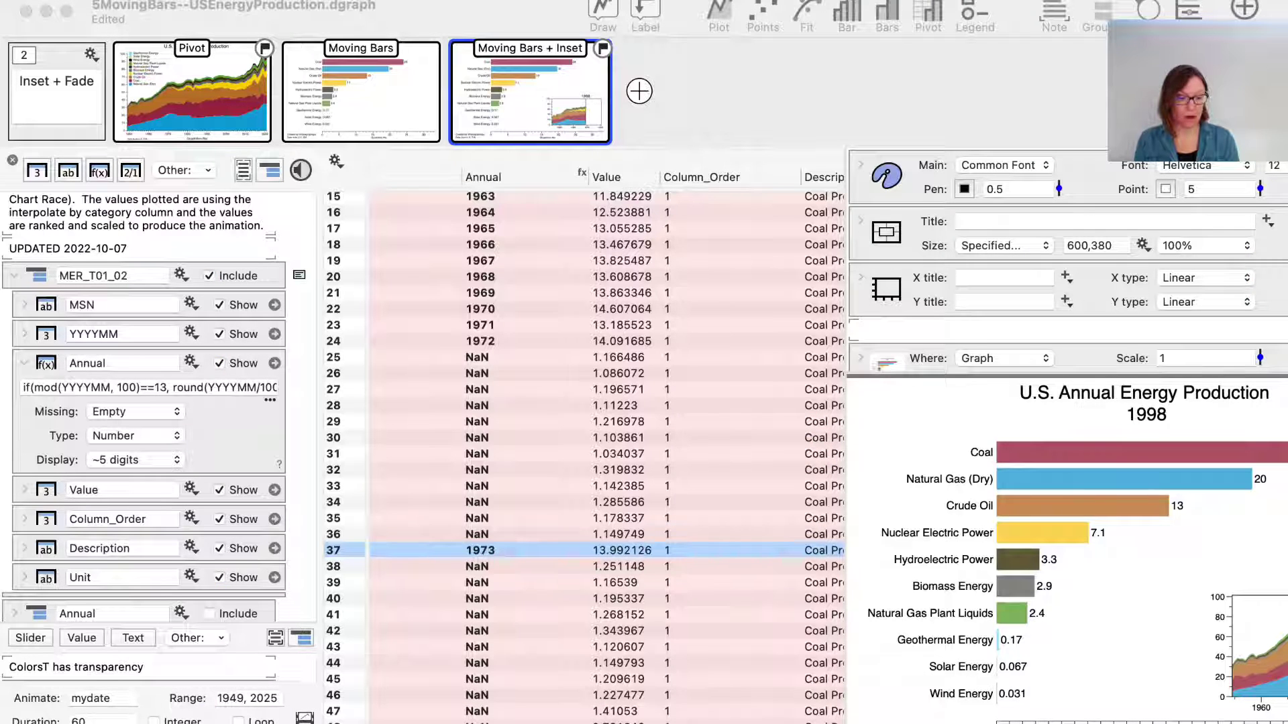
click(1149, 628)
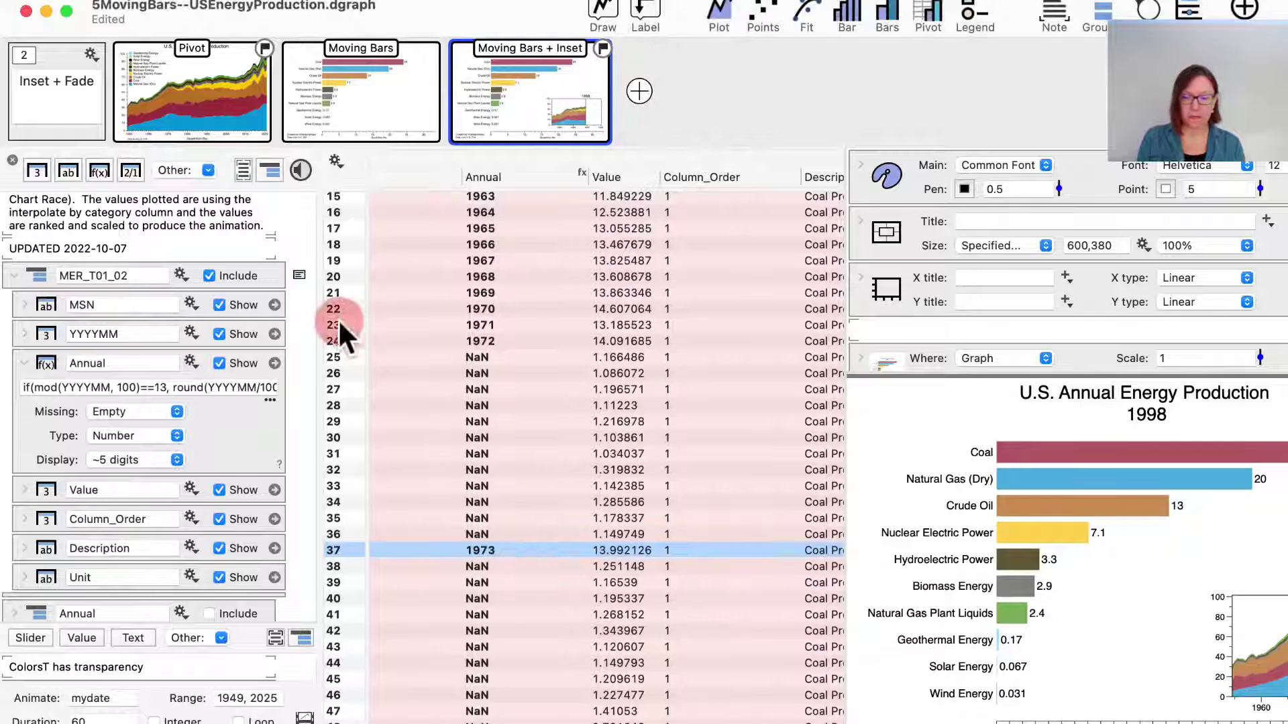
- Add a Plot Action column below the Plot group and look at the commands available for it
click(205, 169)
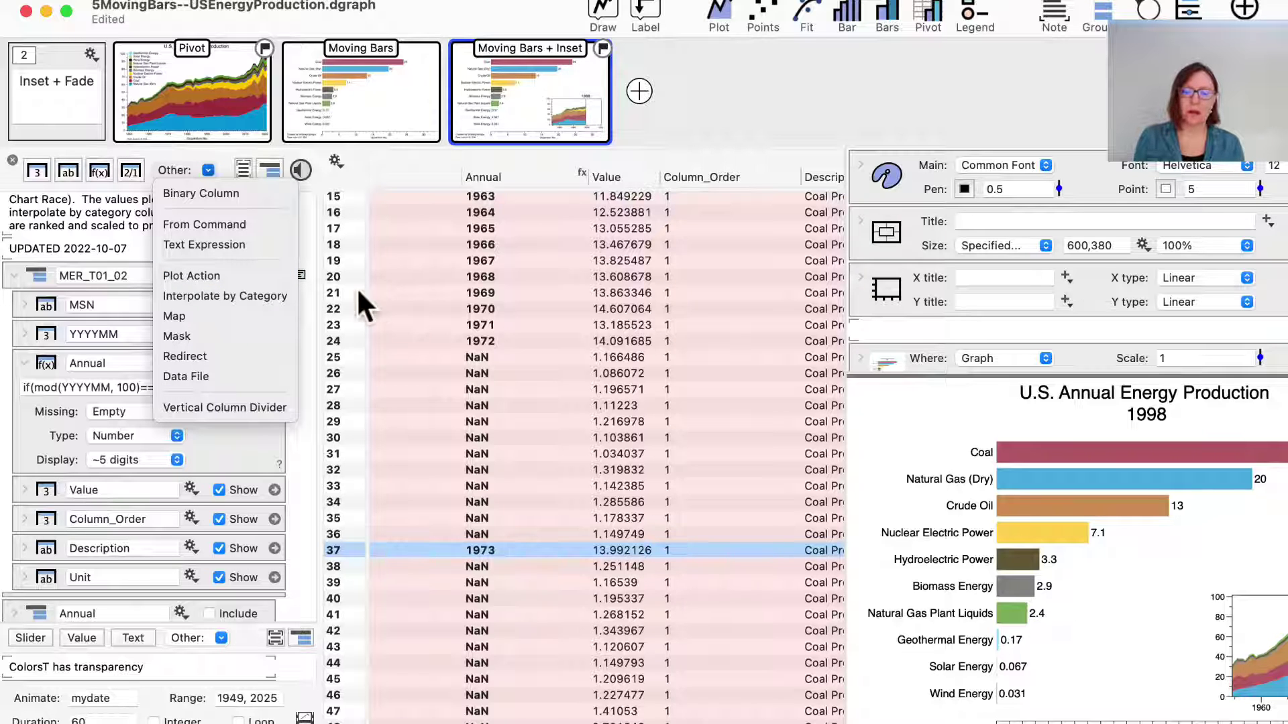
click(239, 278)
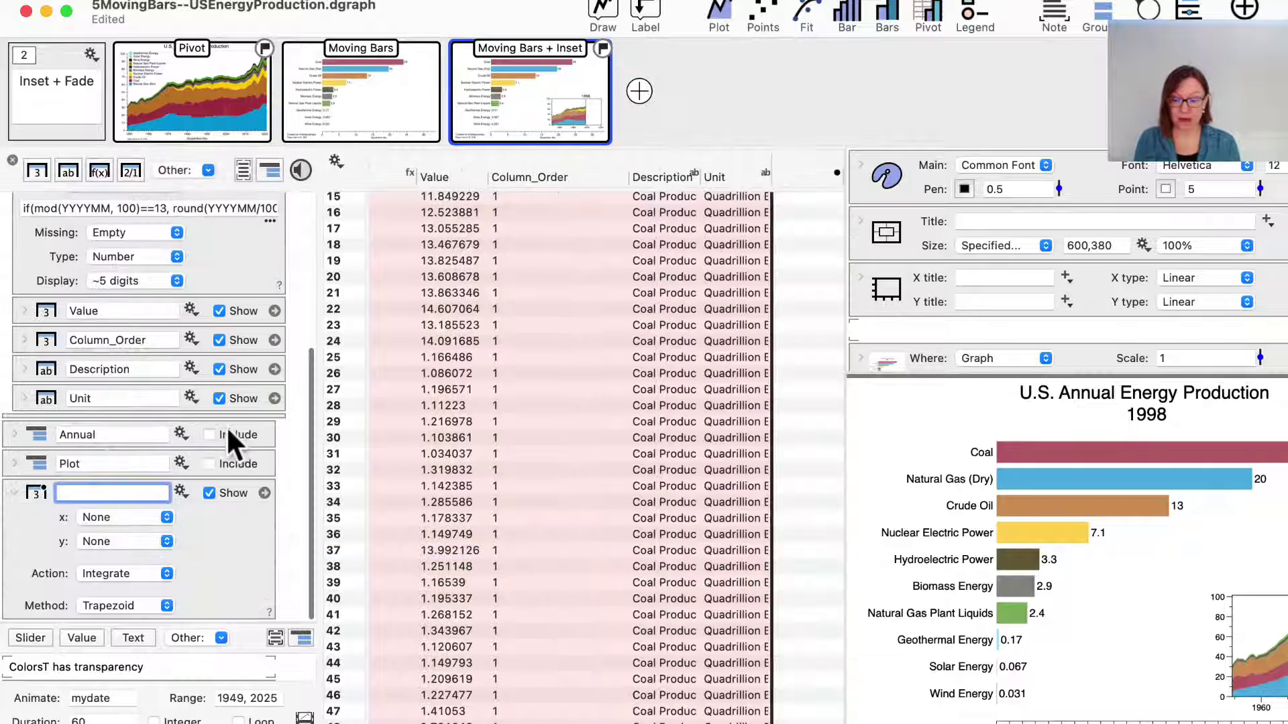
click(180, 492)
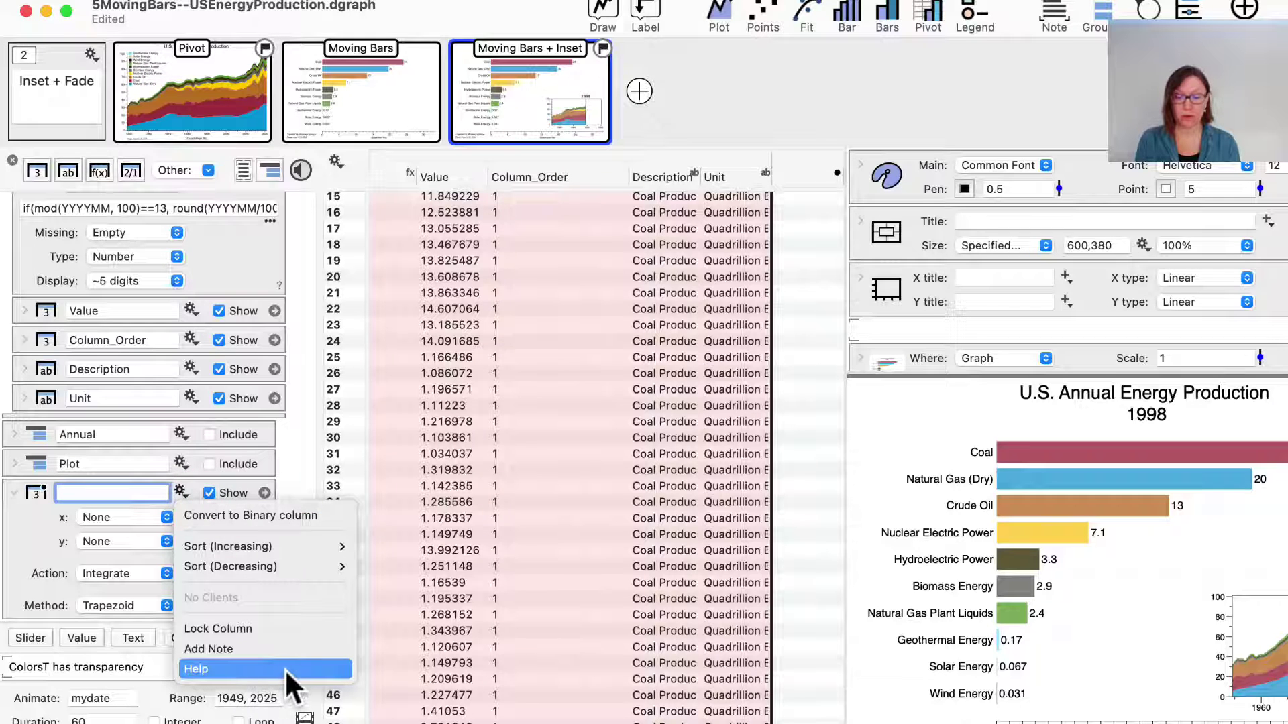
click(37, 540)
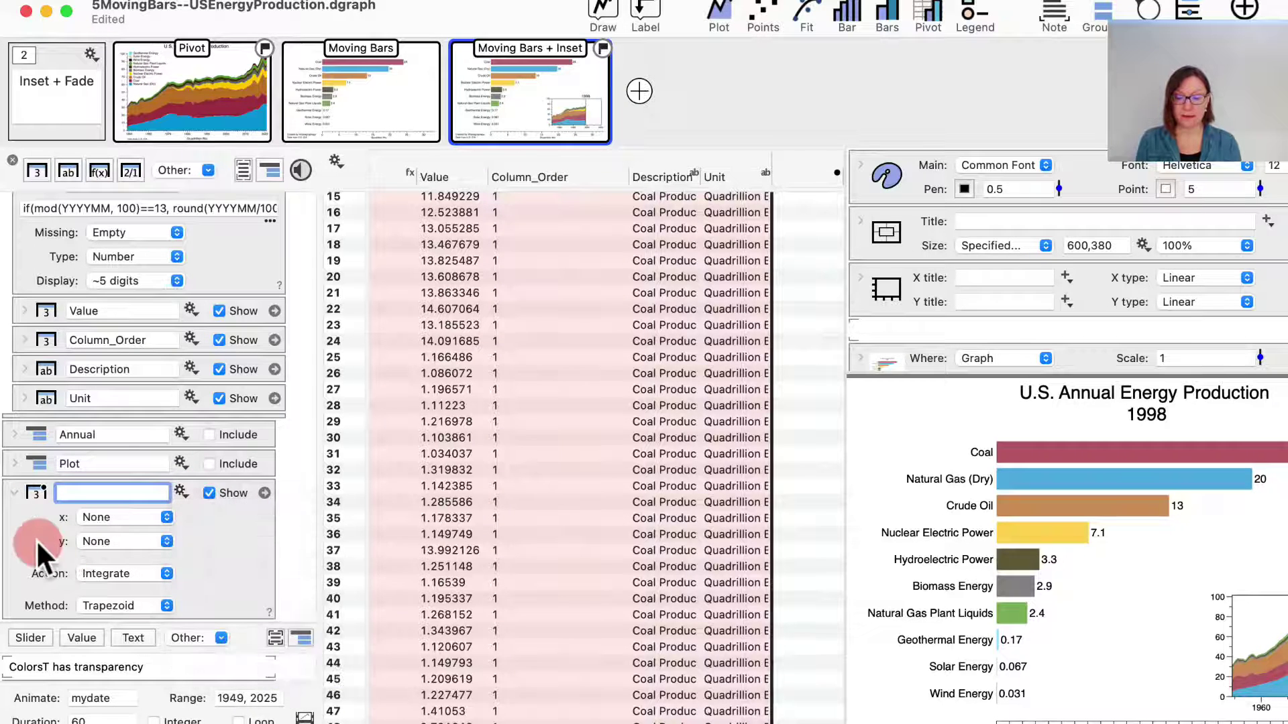
click(179, 489)
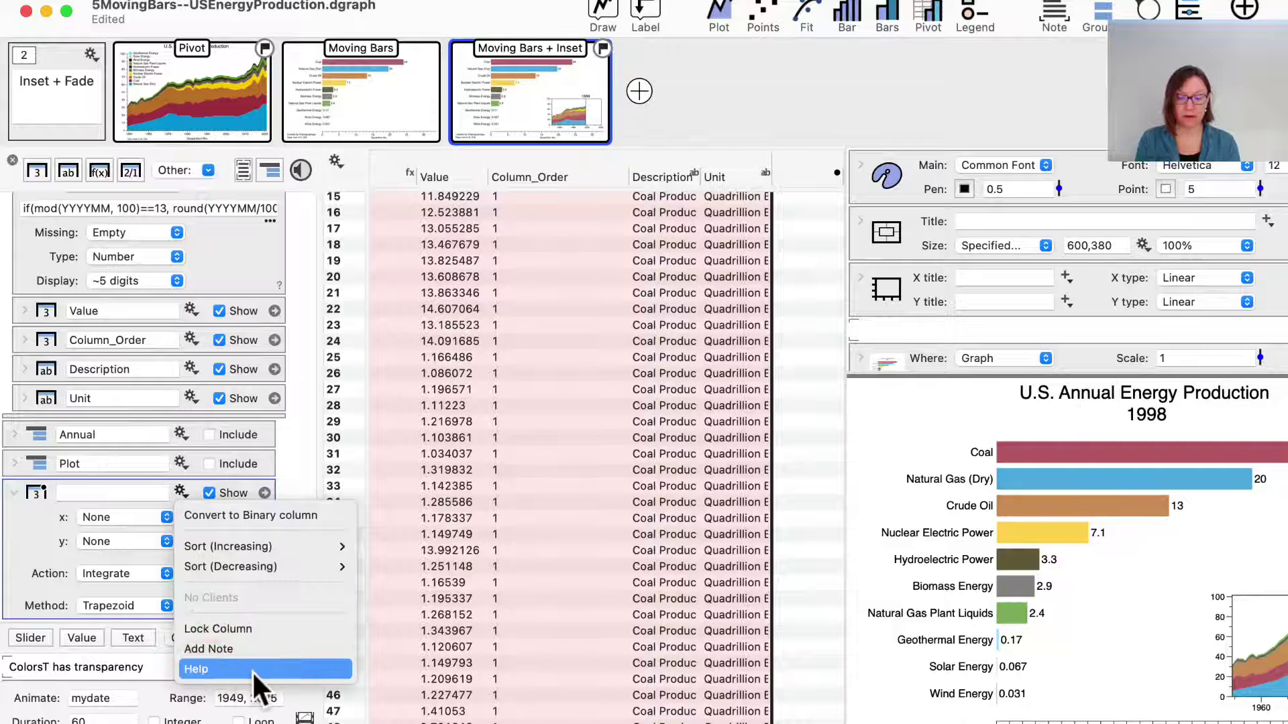
click(303, 444)
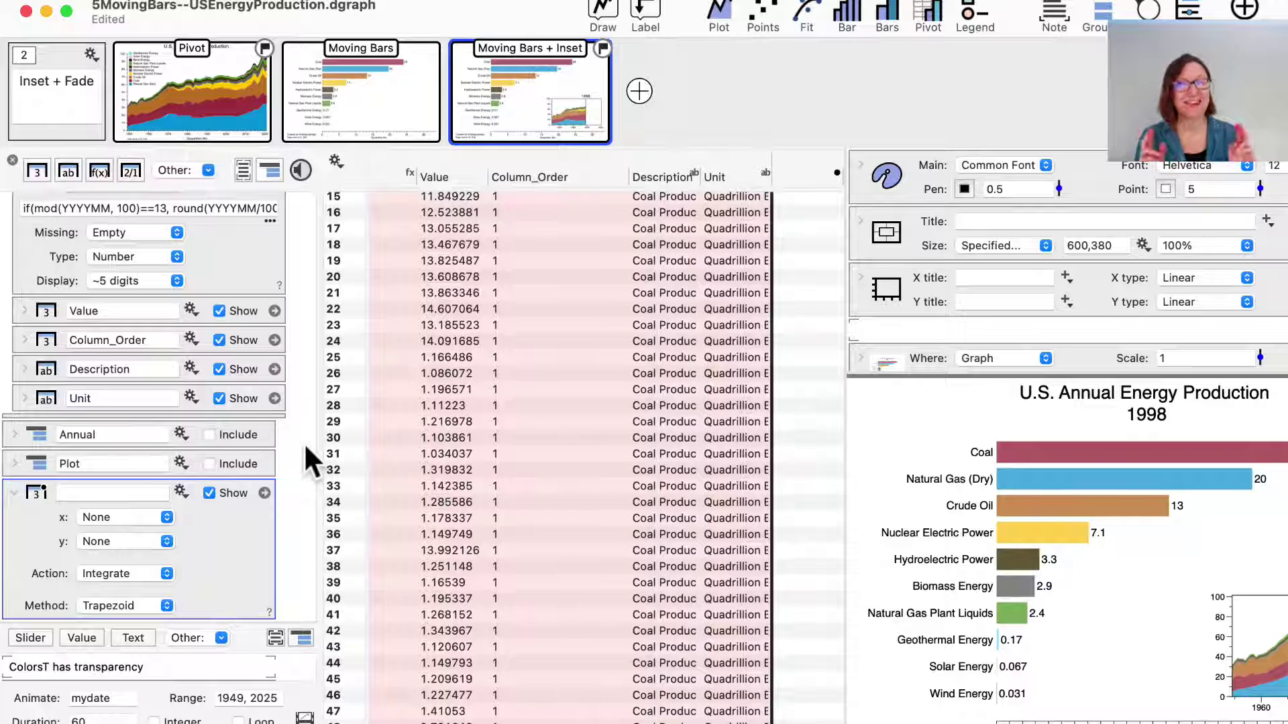
- Read the description of the Interpolate by Category column type without adding it
click(208, 170)
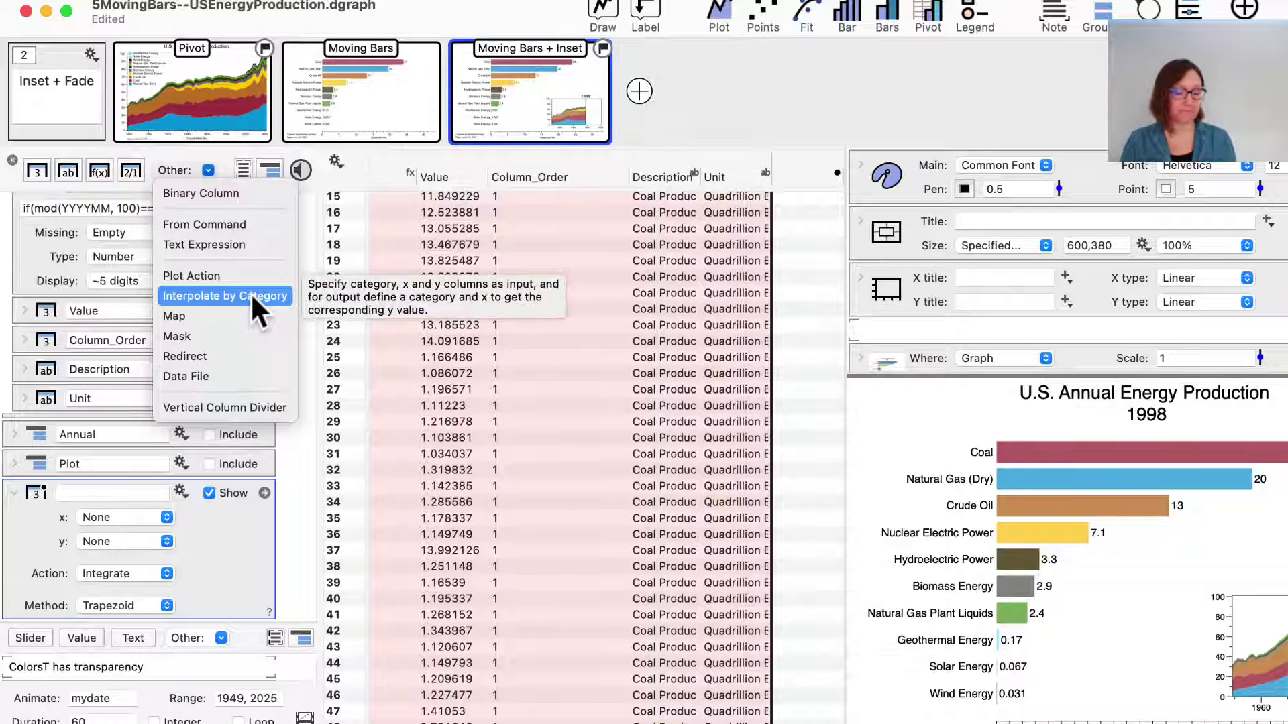
click(396, 314)
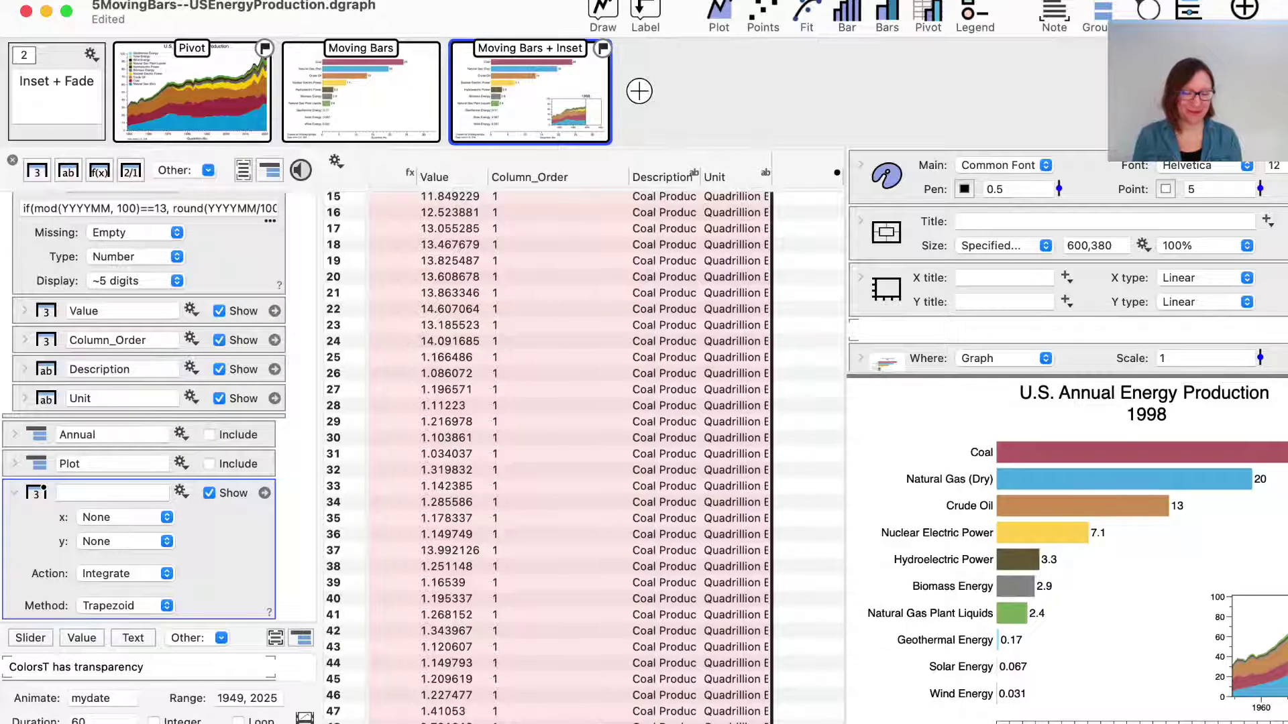
click(789, 712)
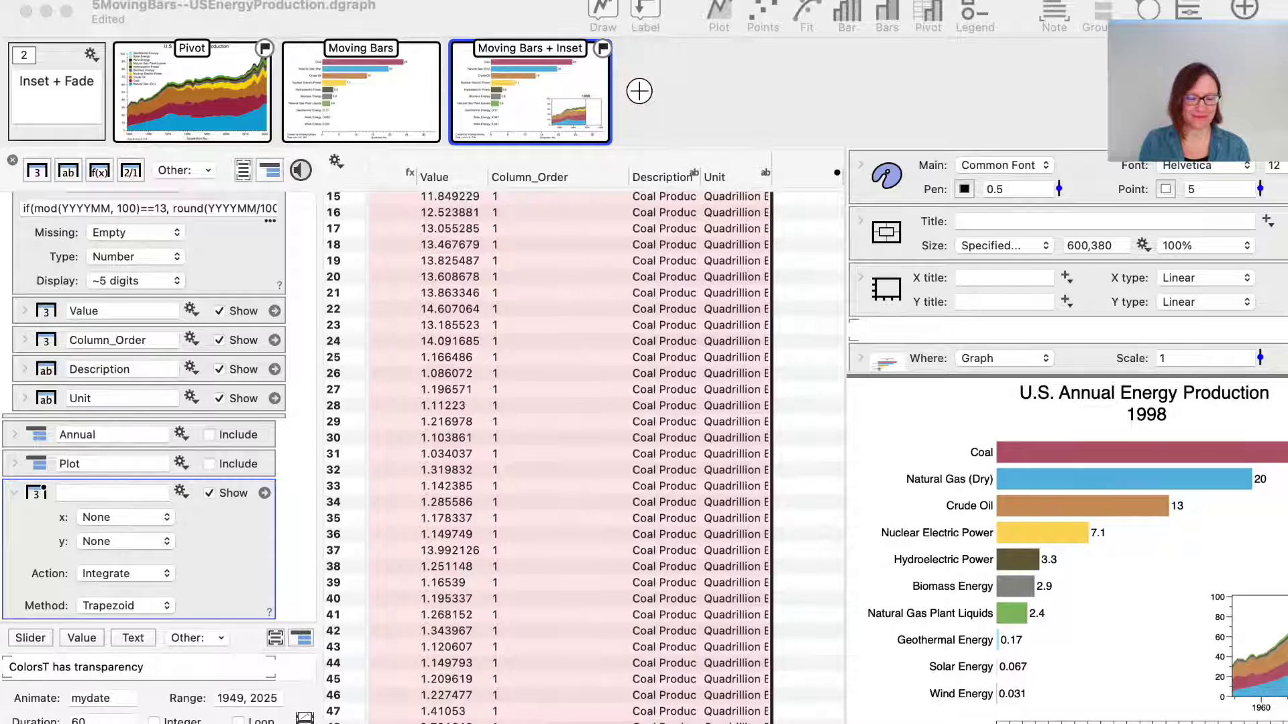
click(1021, 497)
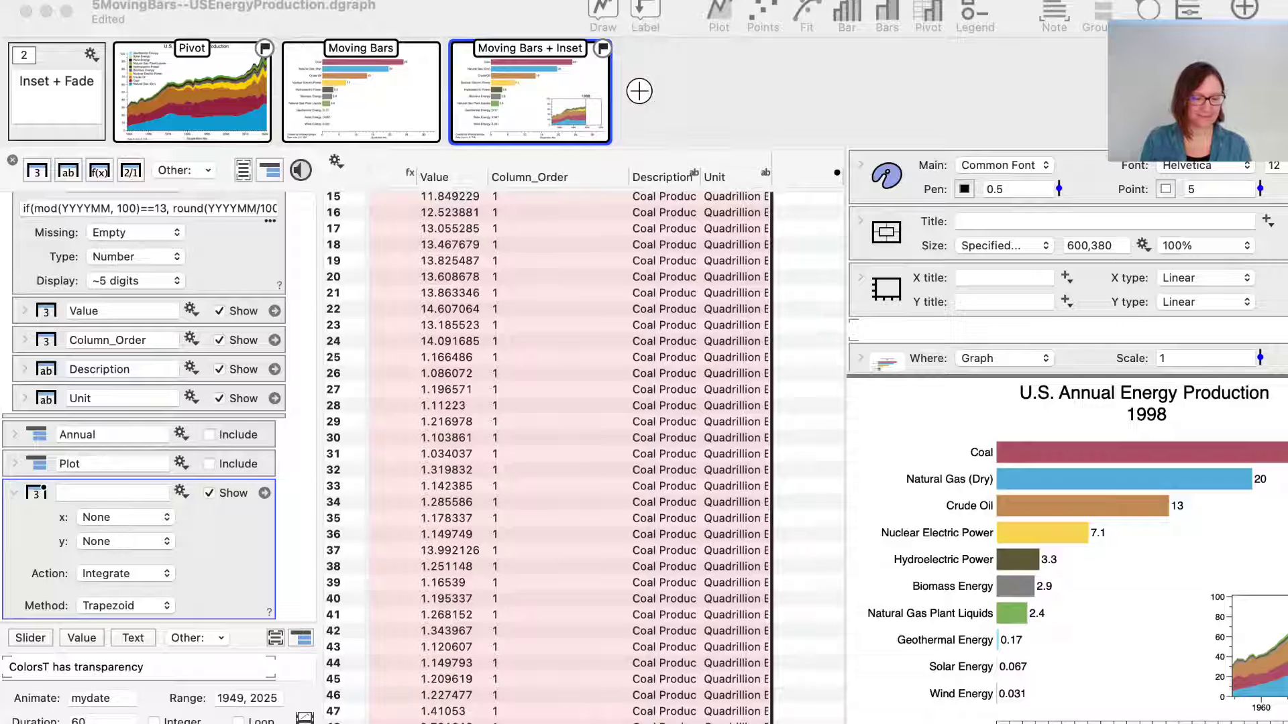